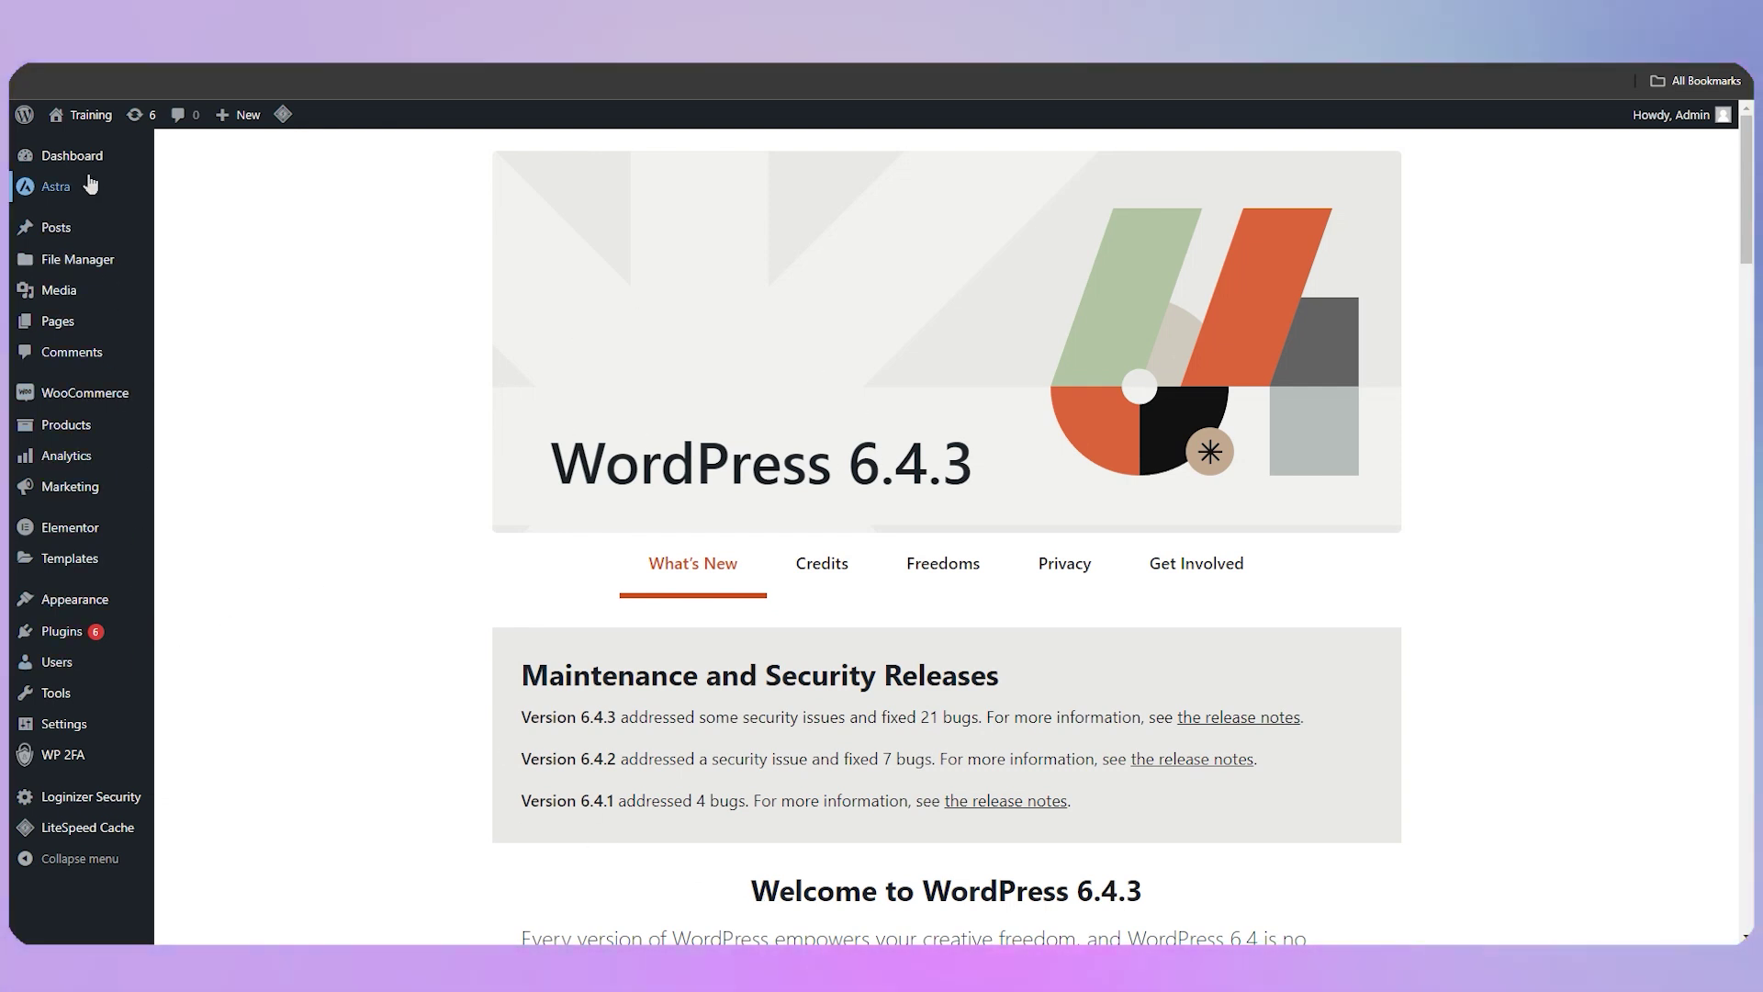
Step: Open the page for adding new plugins and view the search results for "elementor"
mouse_move(55, 645)
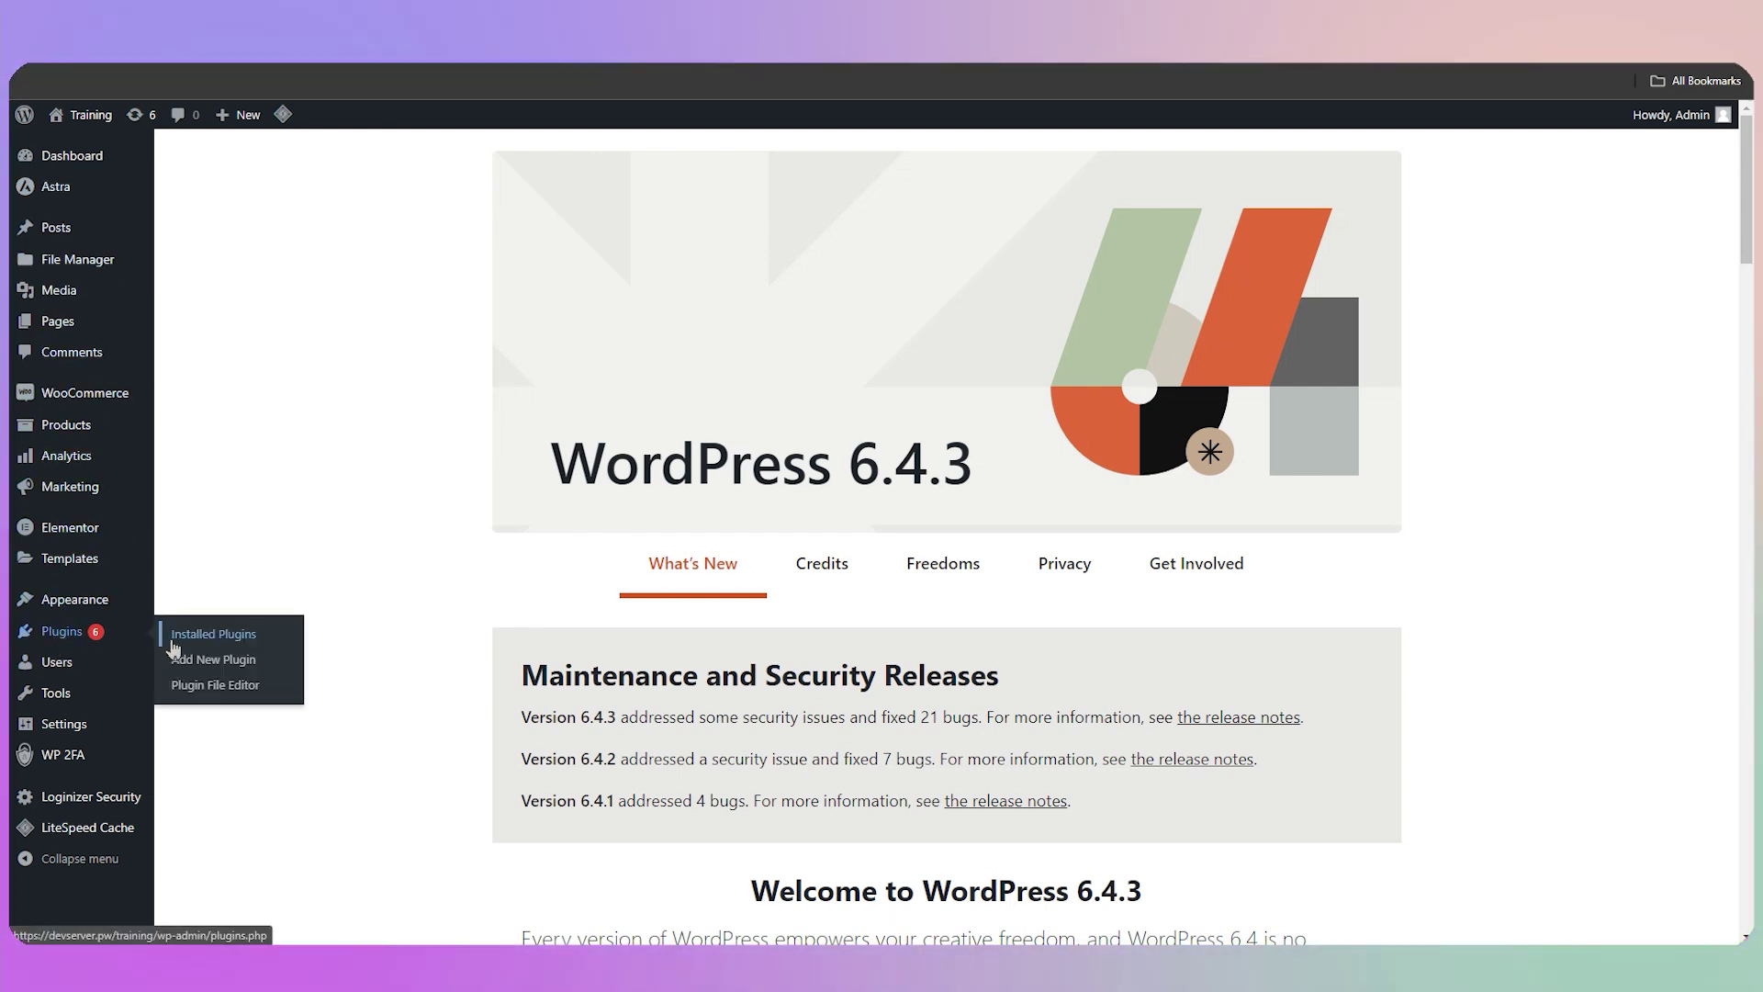
click(239, 660)
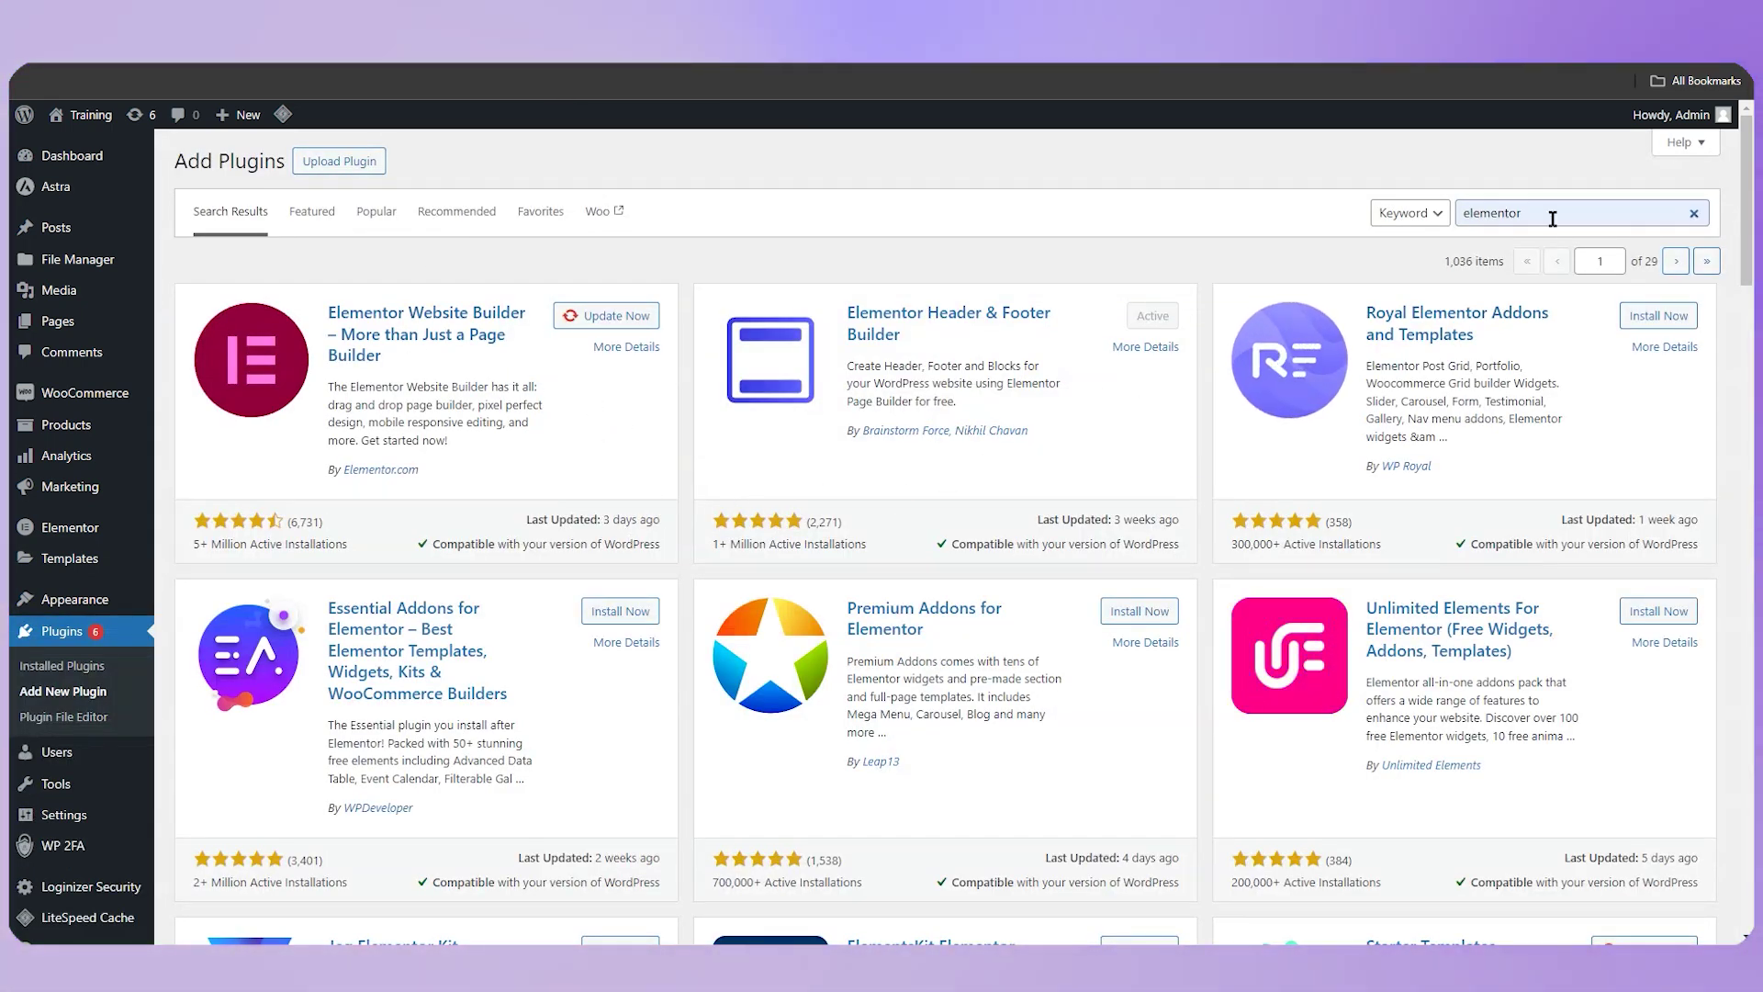
drag(1550, 214, 1243, 224)
click(1212, 214)
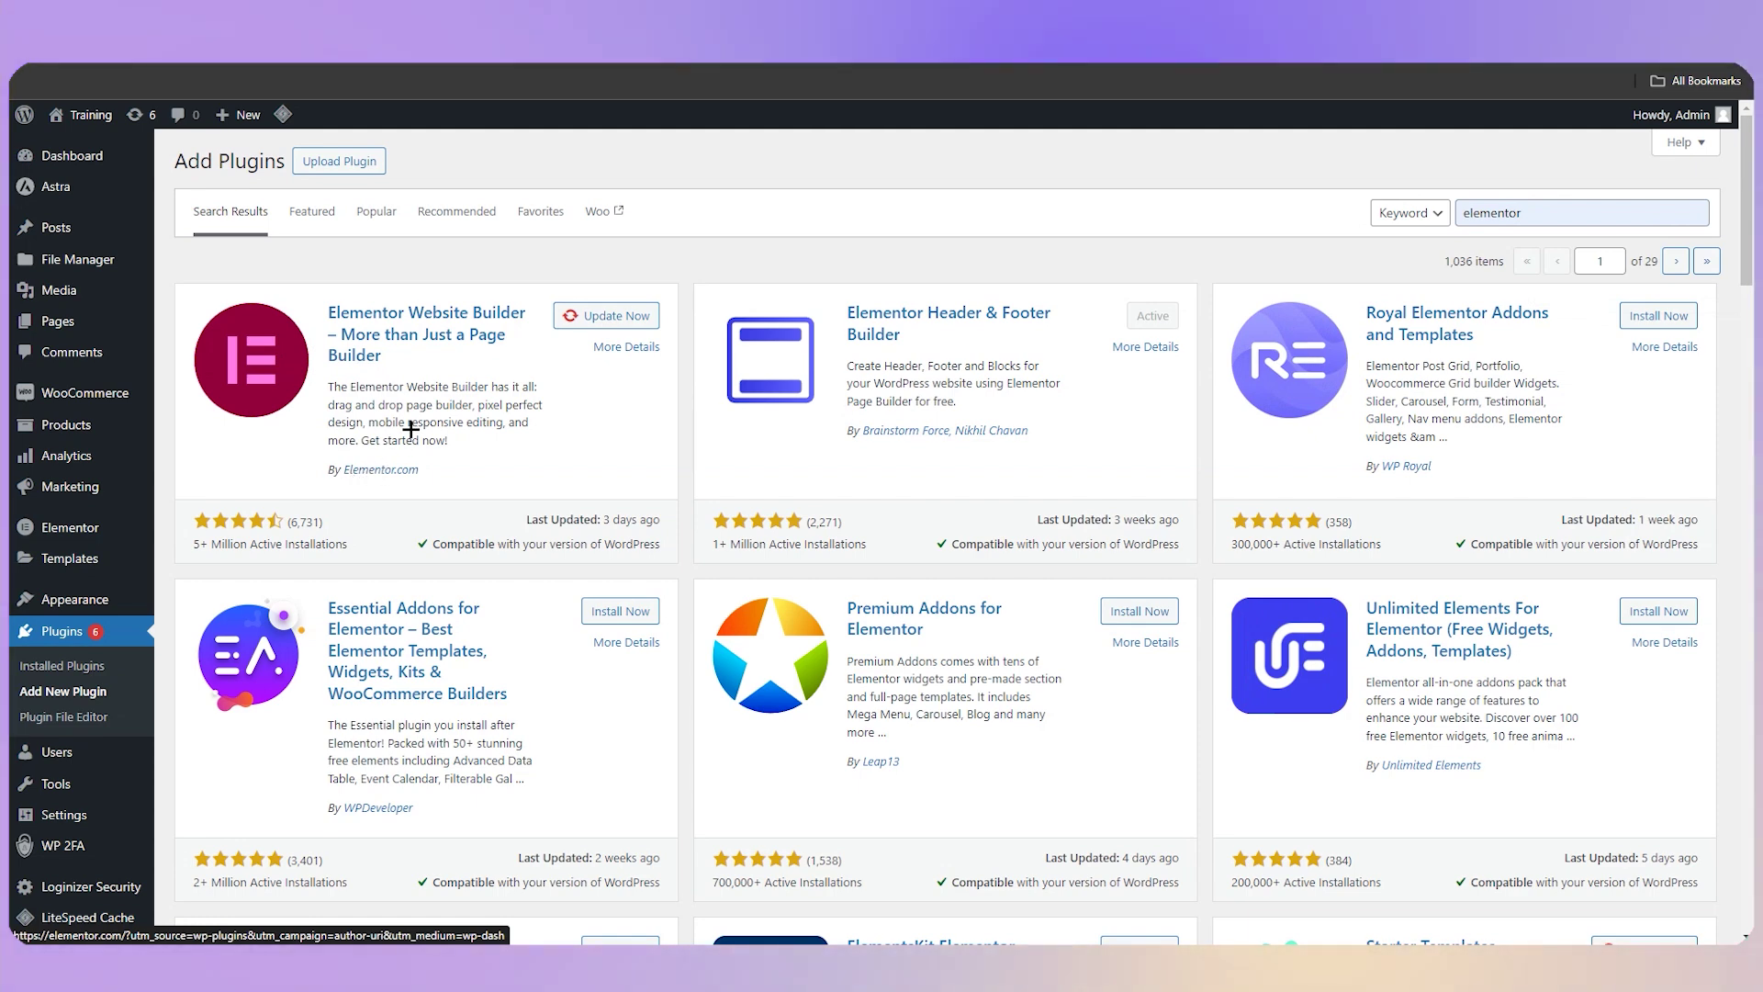
Step: Examine the Elementor Website Builder plugin's details, including its description and list of free widgets, and close them
click(602, 348)
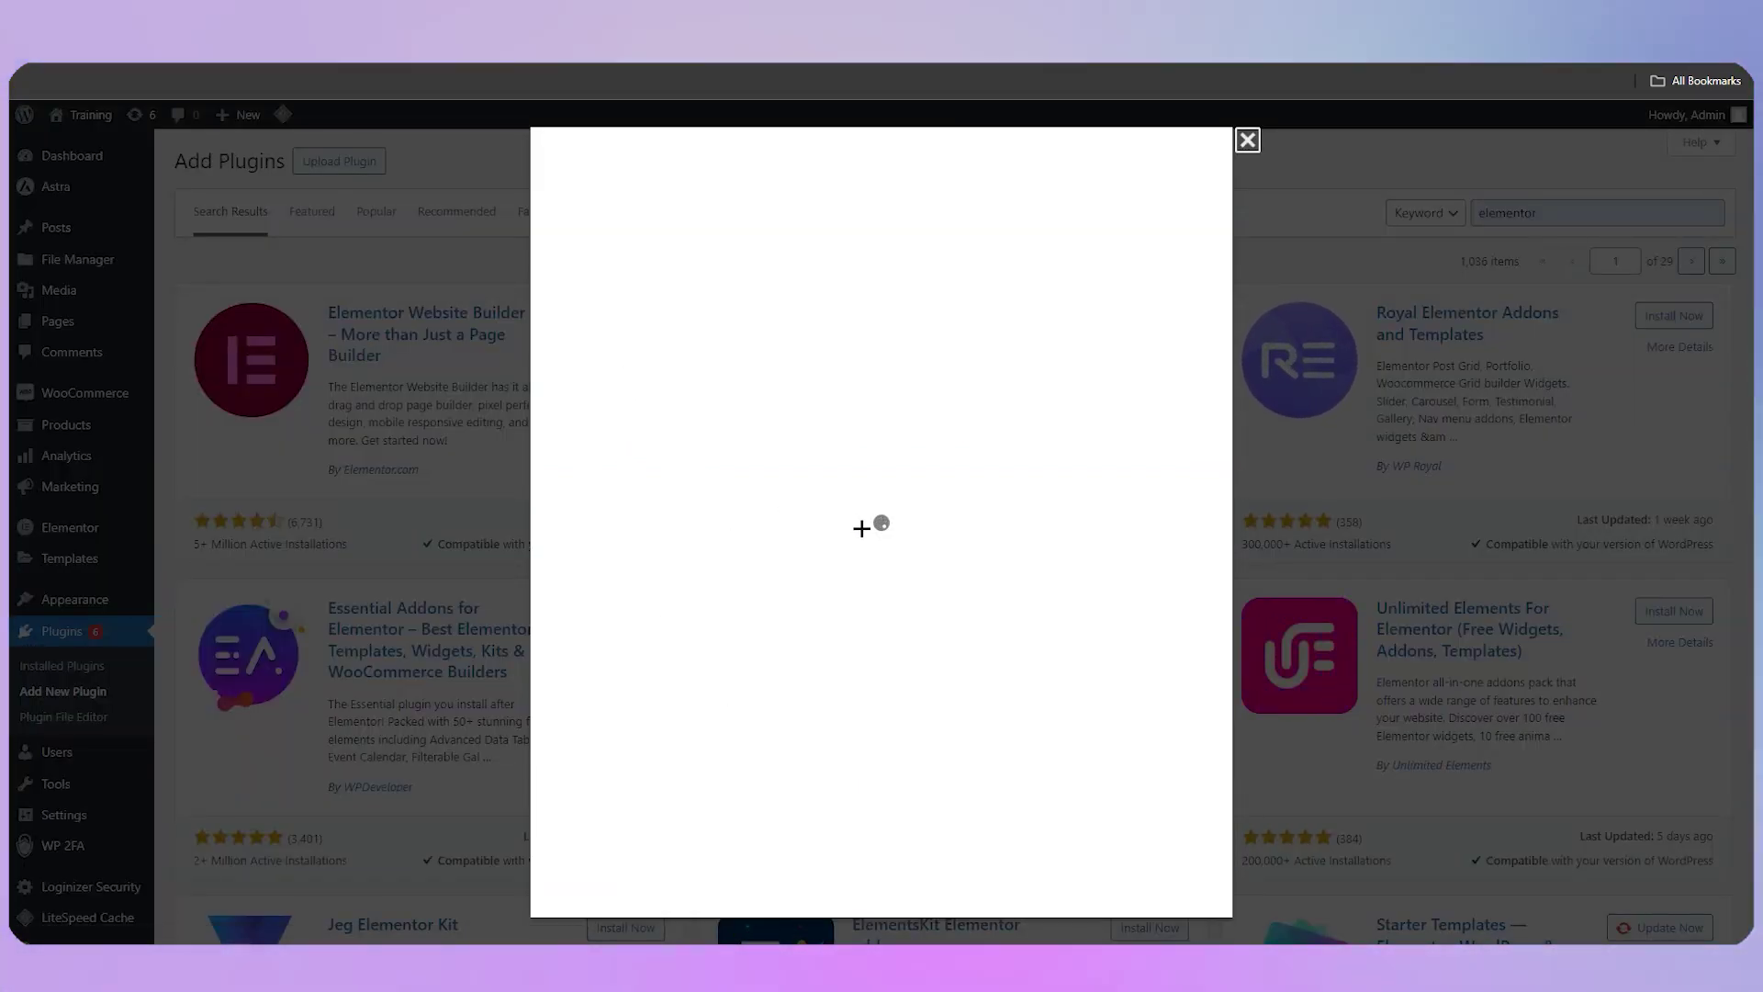
scroll(818, 537, down, 3)
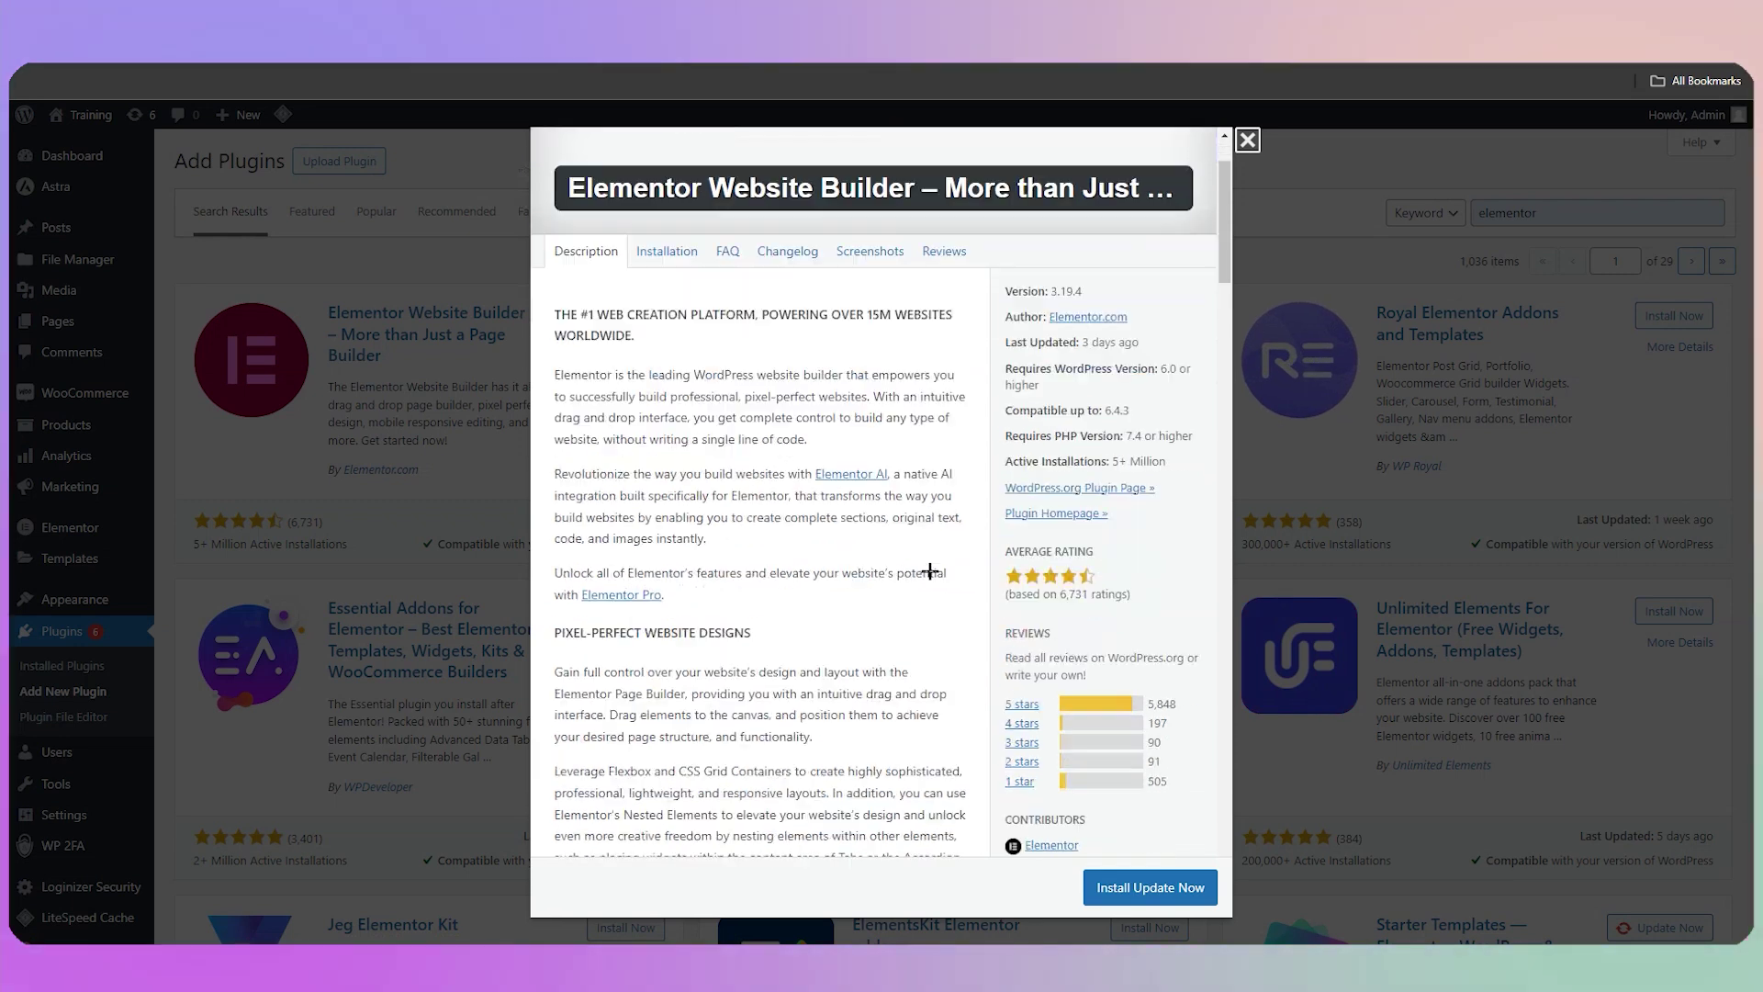
scroll(583, 349, up, 2)
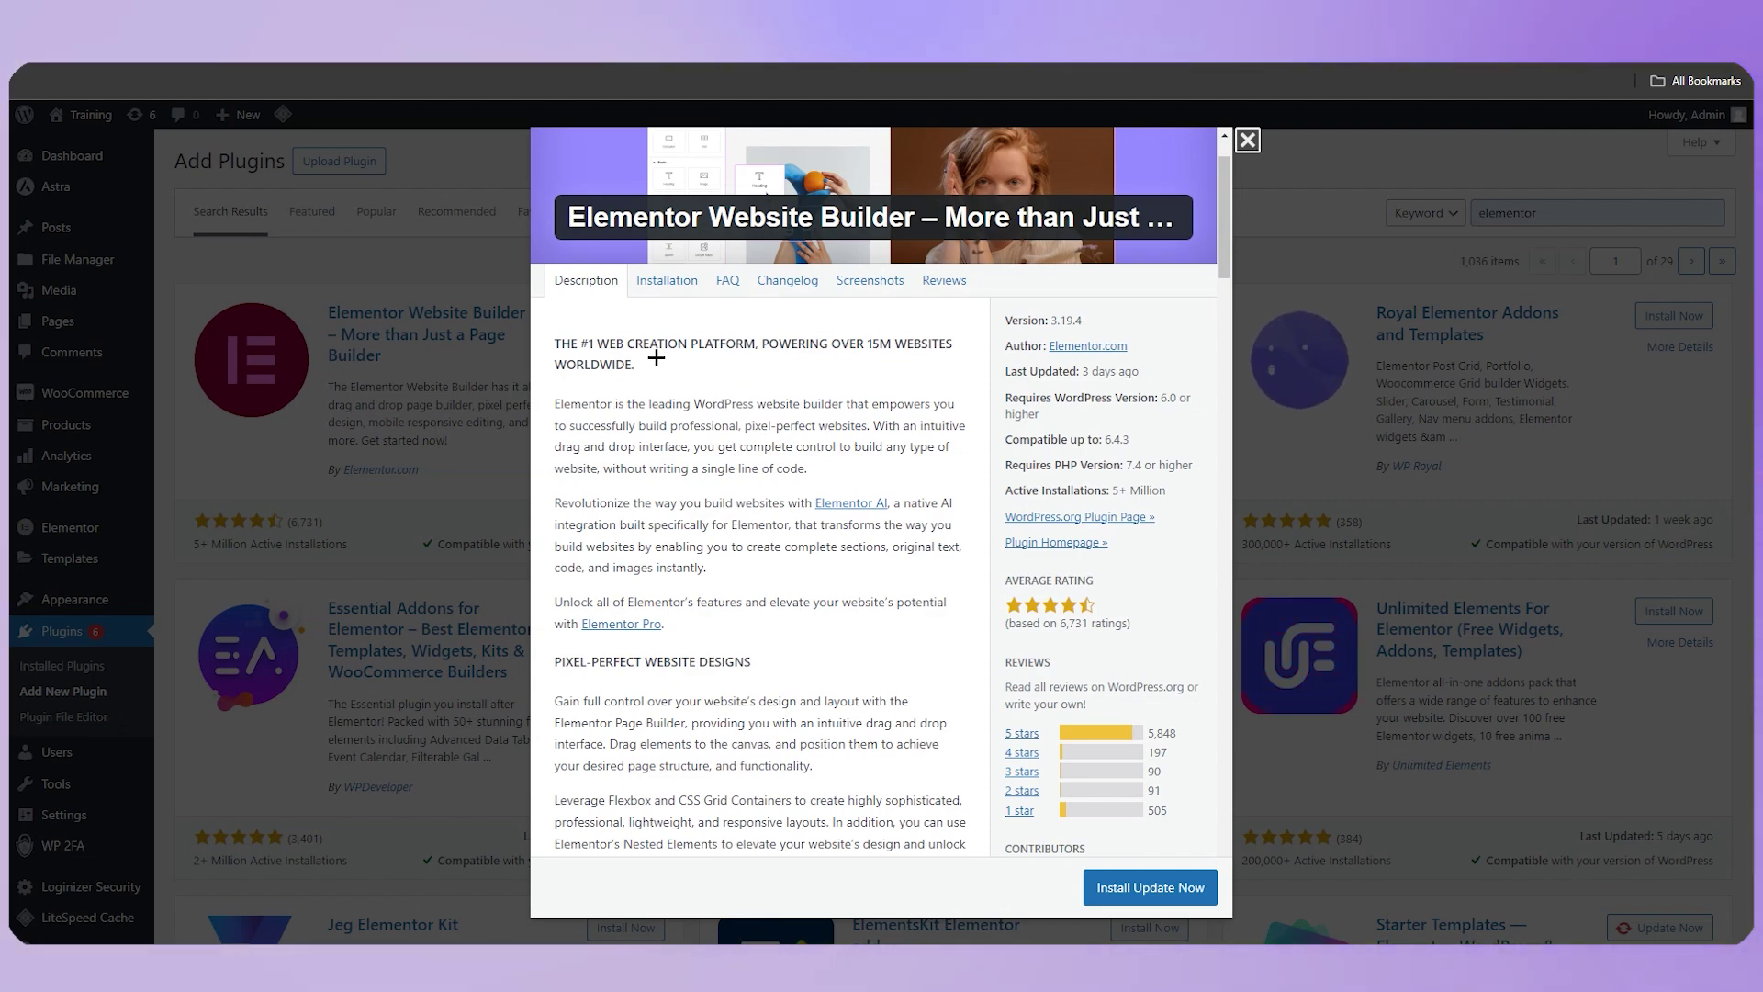
scroll(809, 533, down, 1)
scroll(809, 534, down, 15)
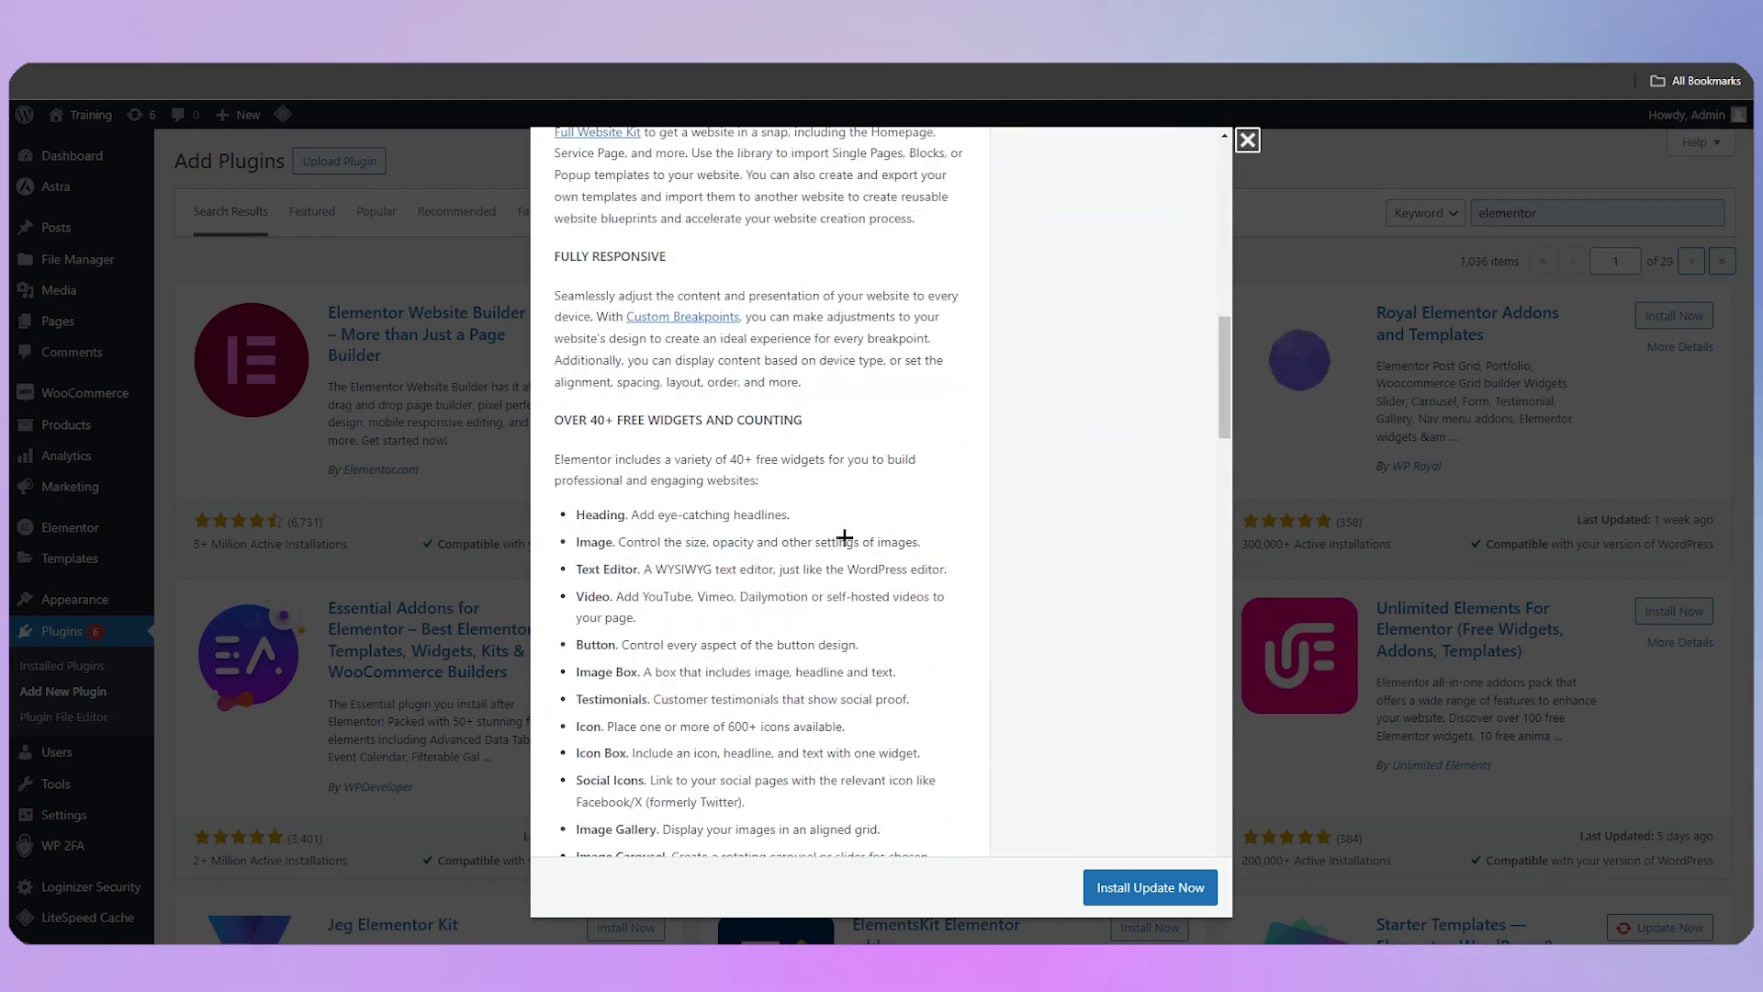
scroll(678, 471, down, 10)
scroll(748, 520, up, 6)
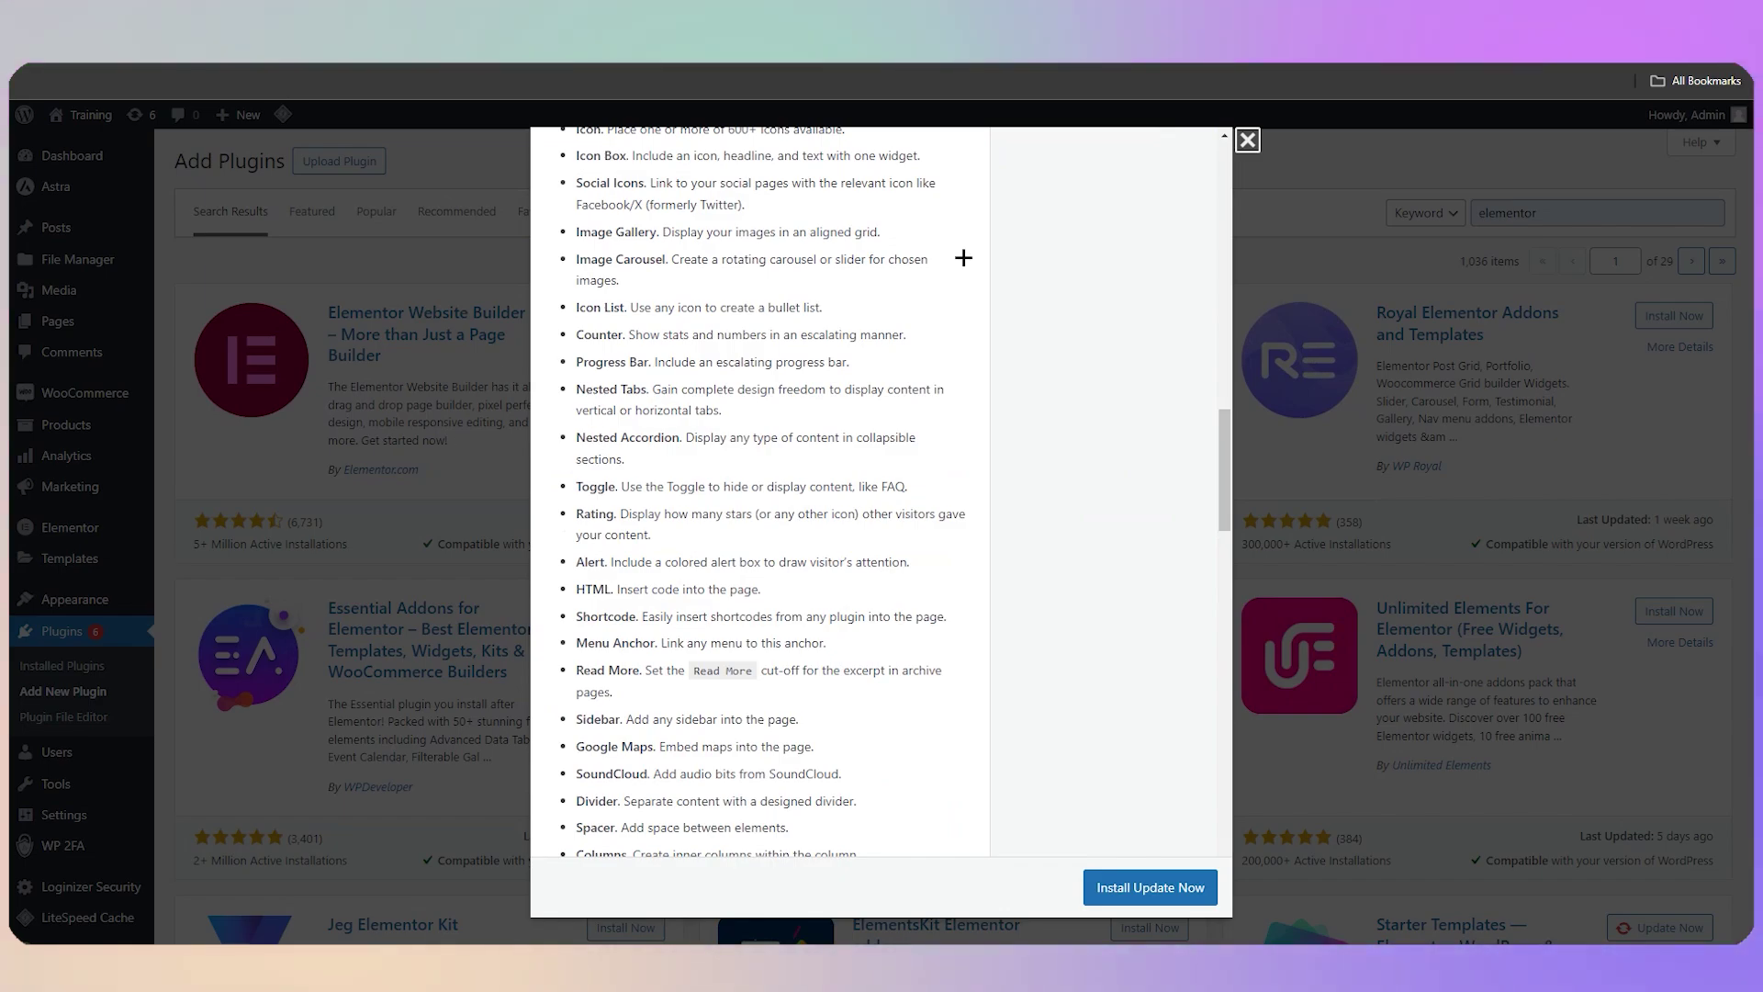
click(1247, 139)
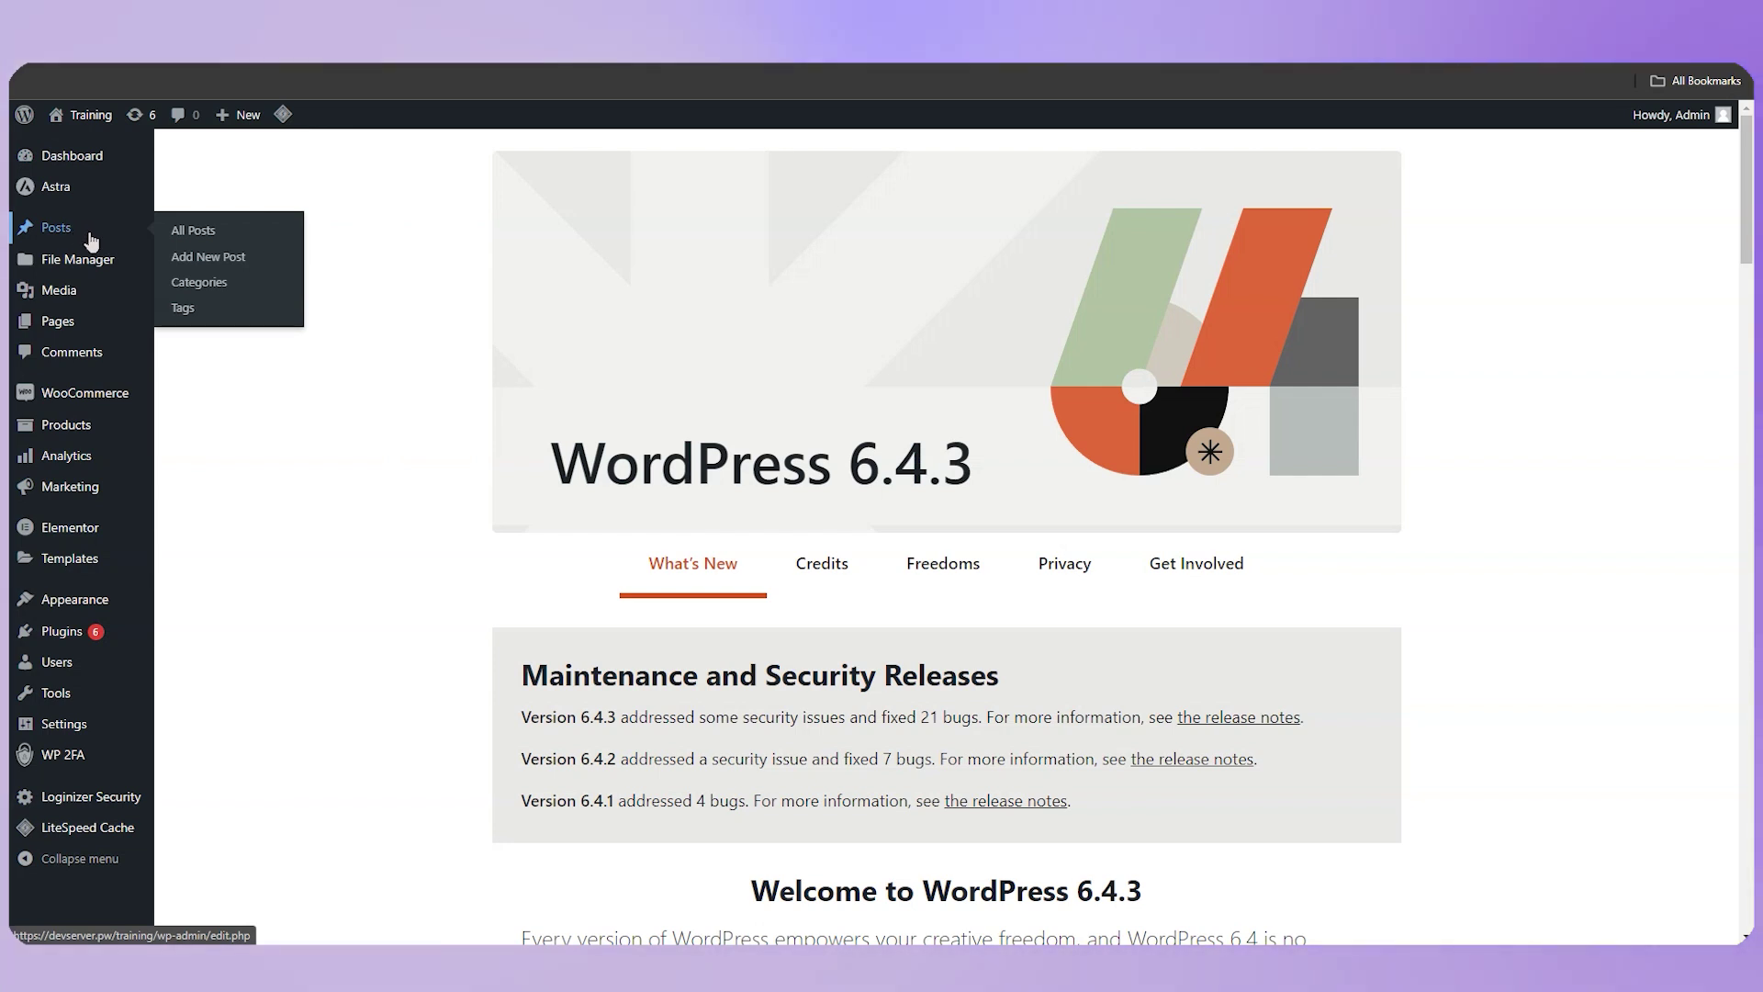
Step: View the published Blog post from the list of all posts and examine its title, metadata and full text
click(189, 235)
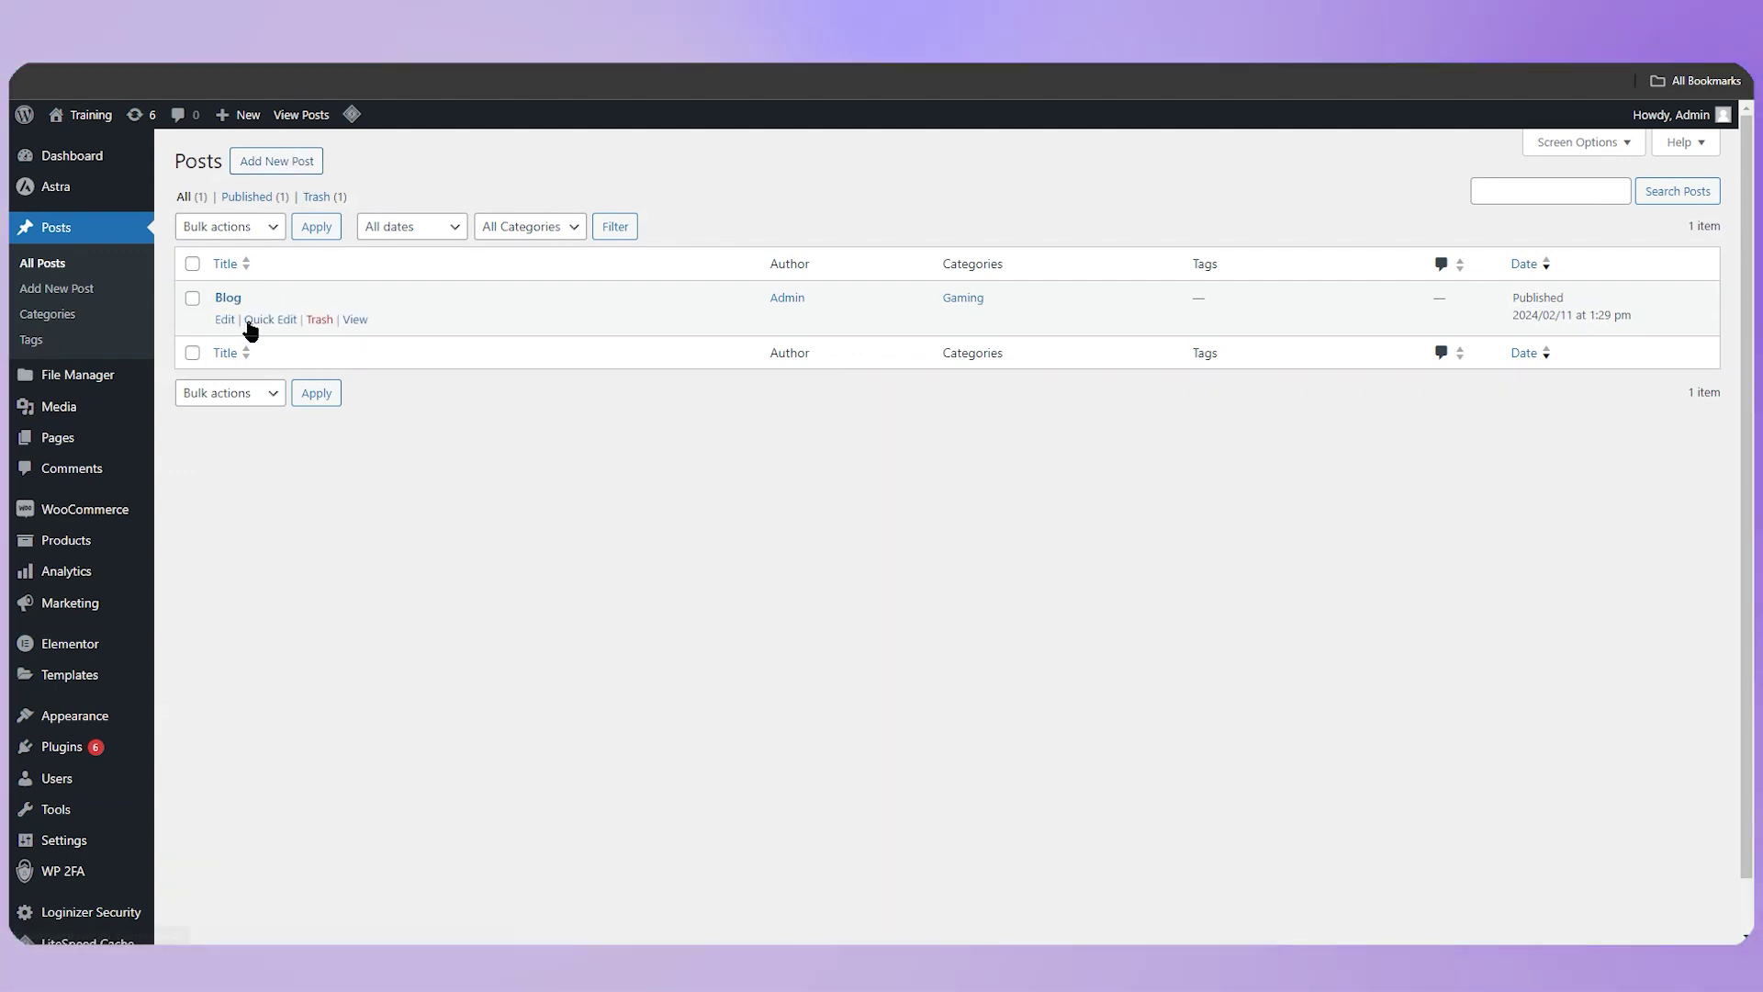
click(347, 322)
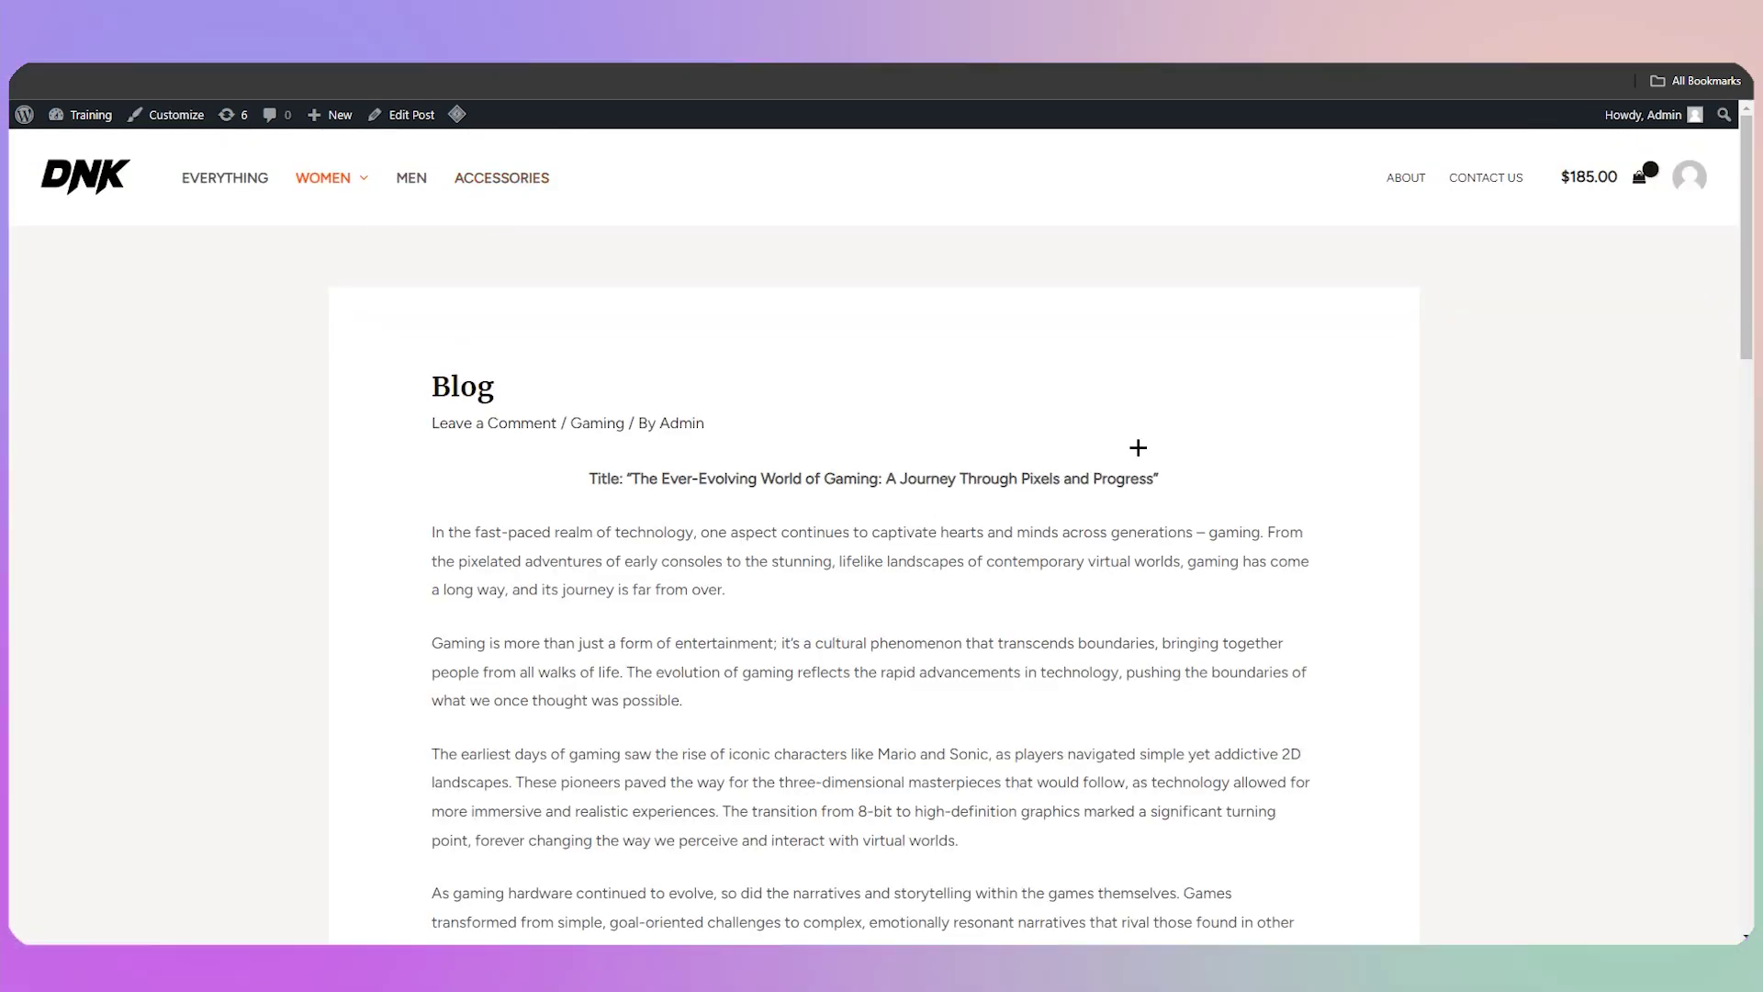
scroll(1137, 441, down, 2)
scroll(341, 348, up, 1)
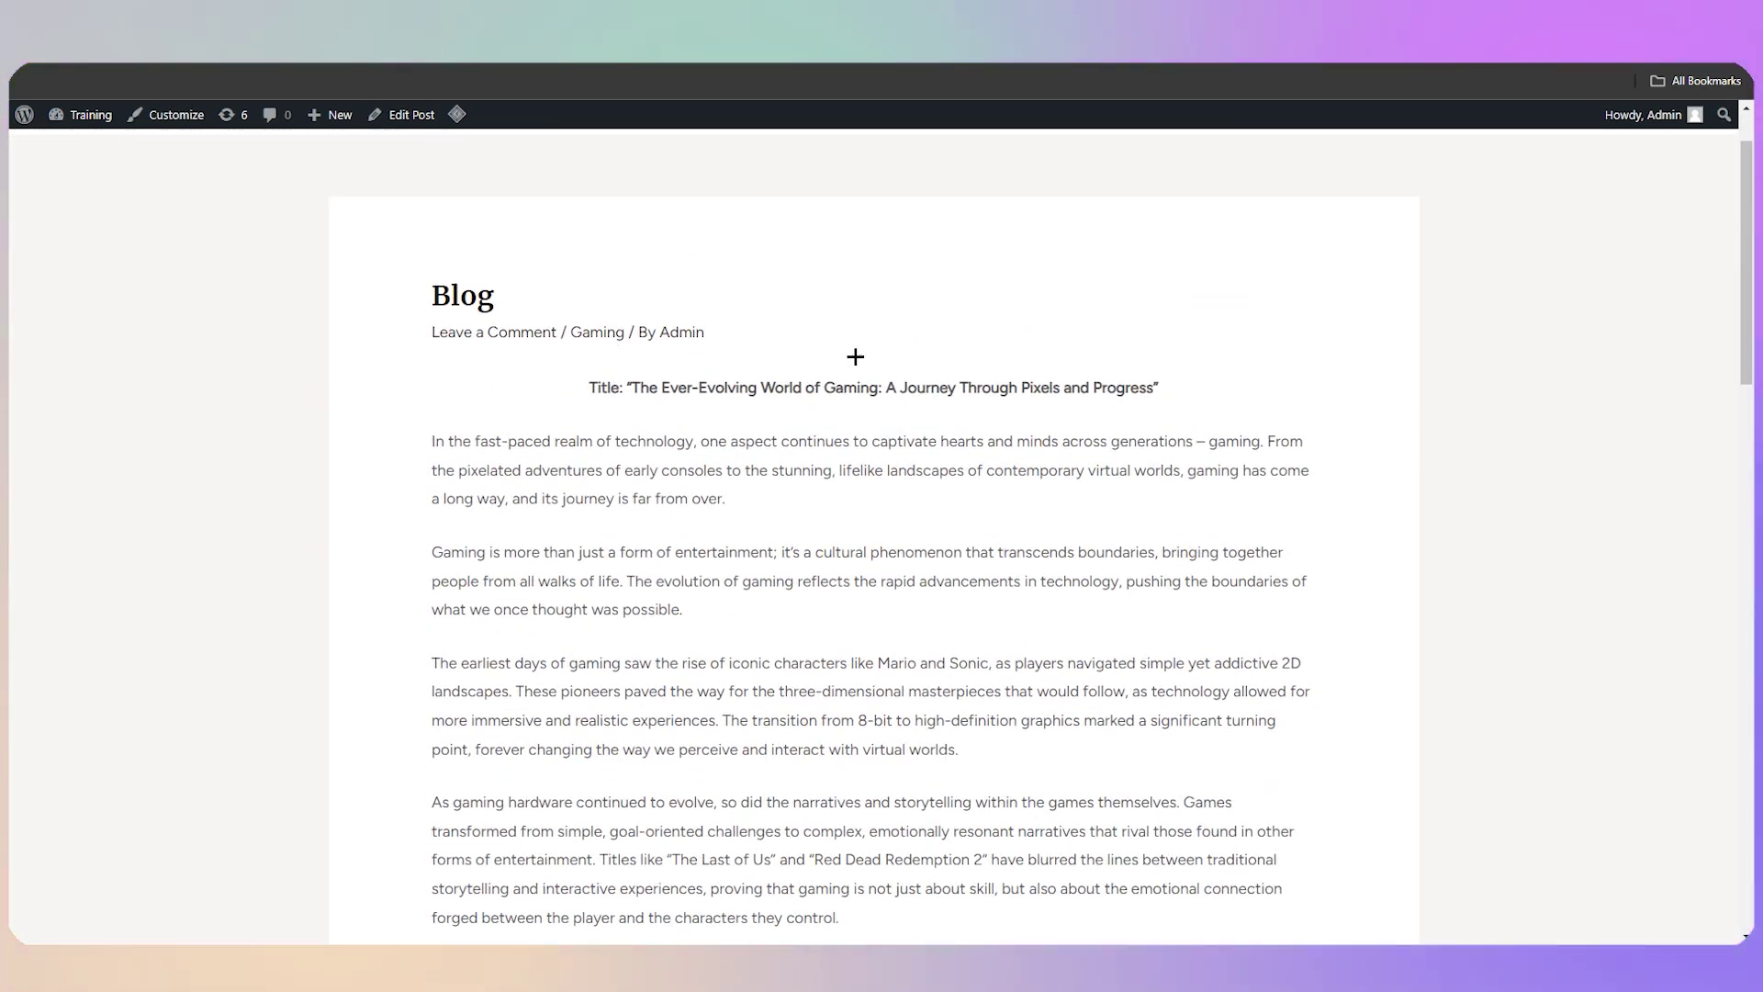
drag(1749, 202, 1749, 223)
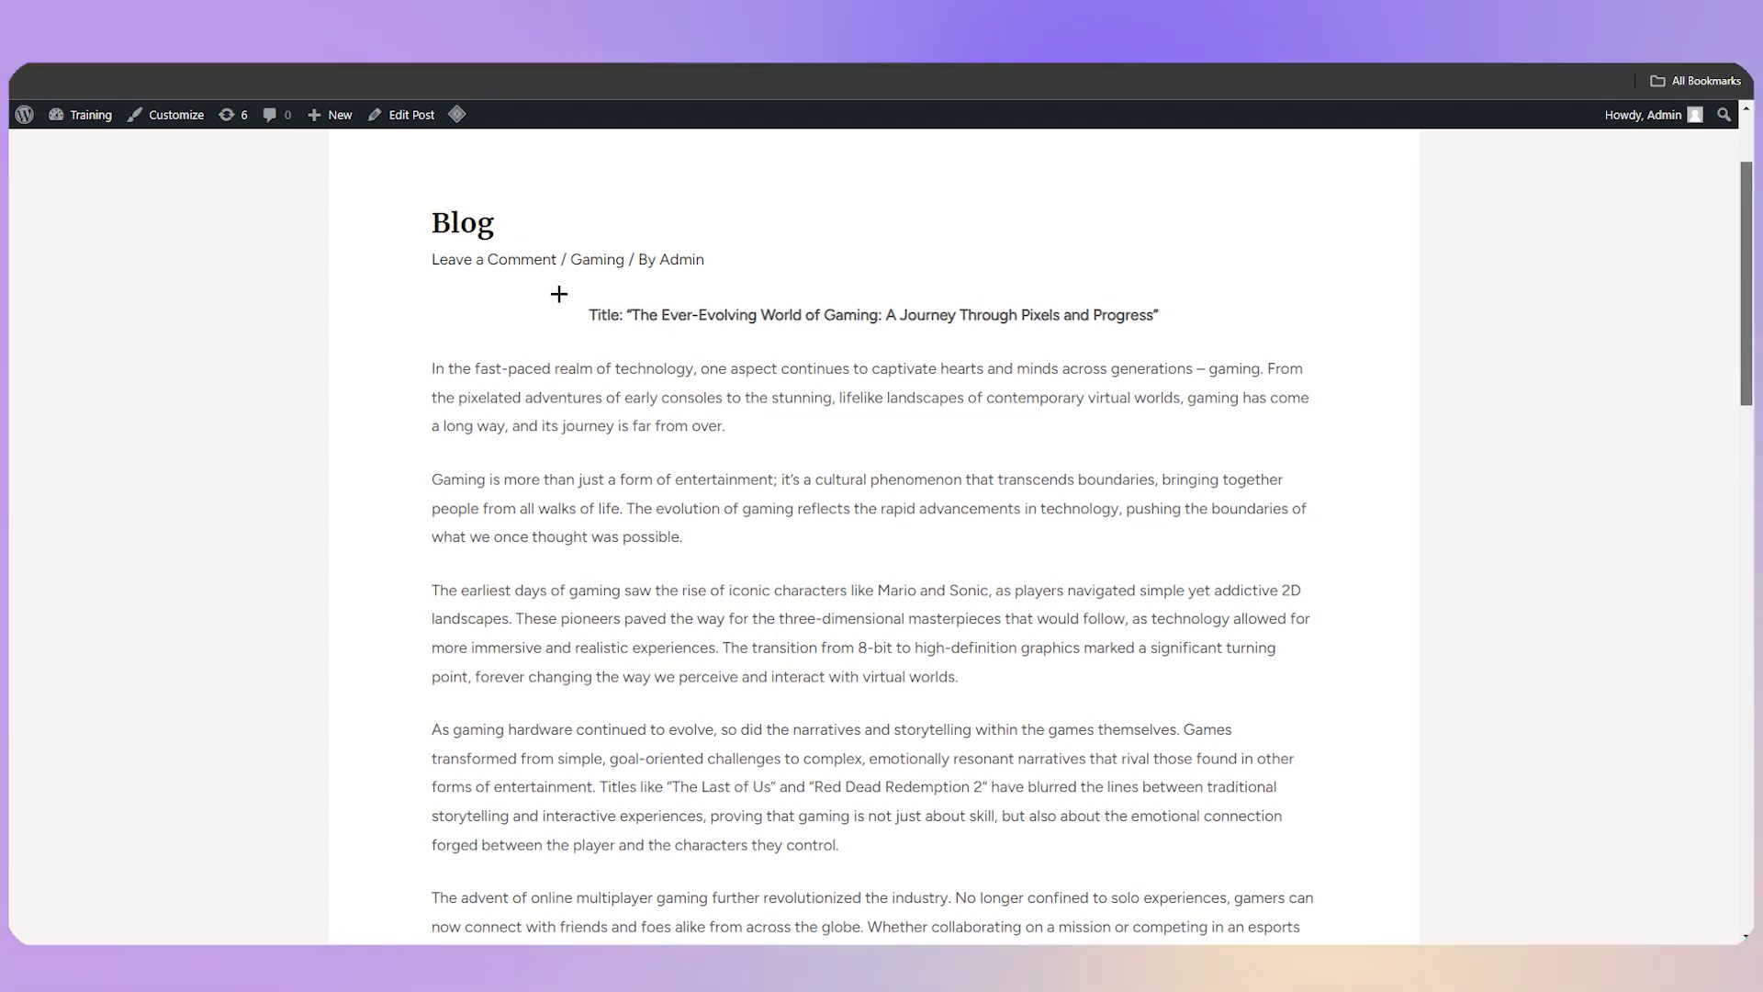
drag(577, 314, 778, 318)
click(551, 453)
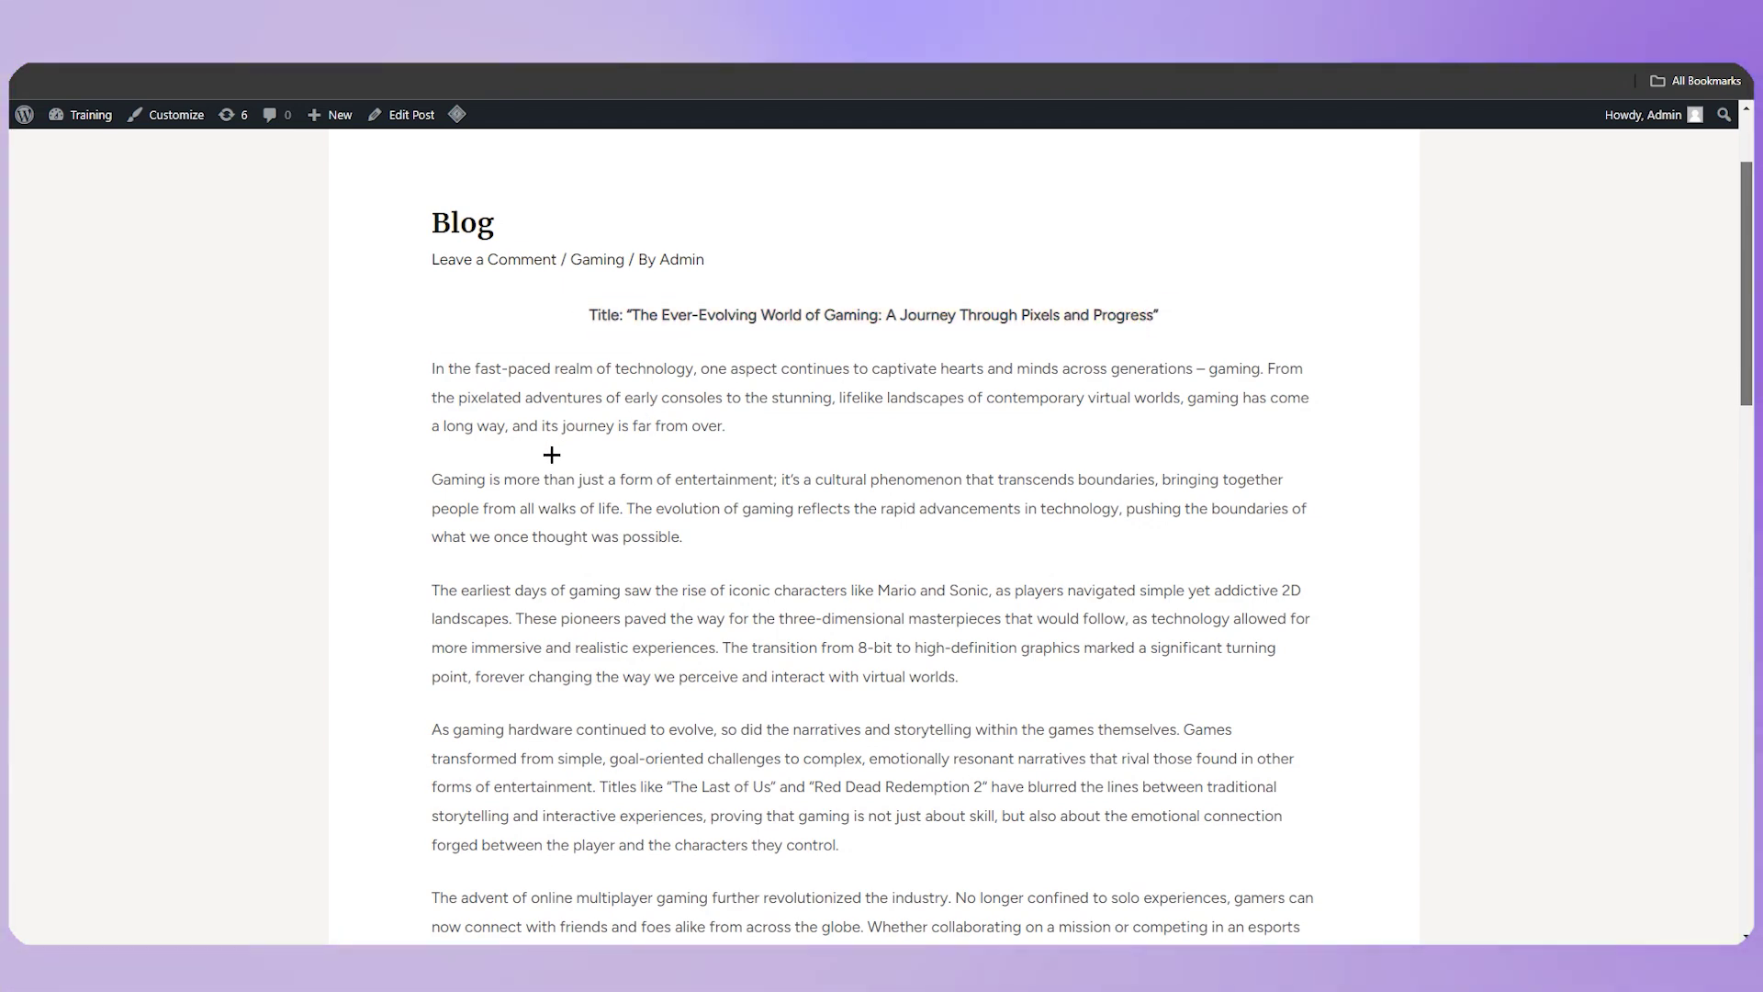
scroll(559, 398, down, 3)
scroll(452, 248, down, 5)
scroll(662, 677, down, 3)
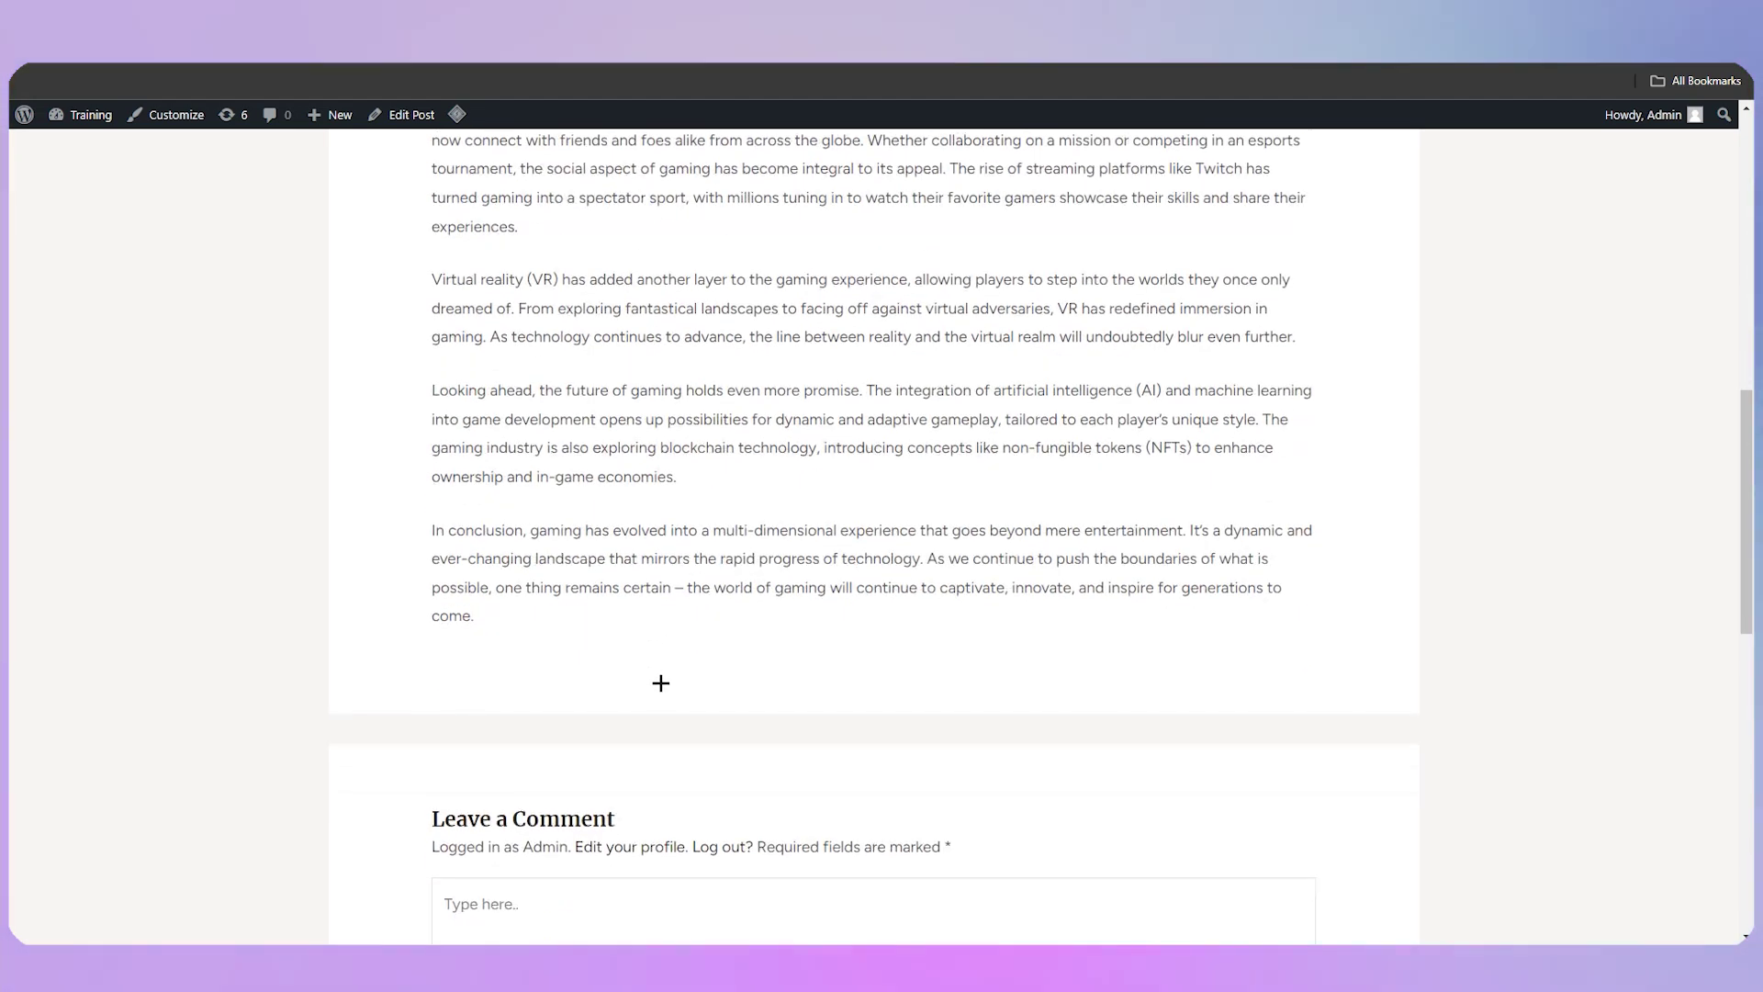
drag(1748, 531, 1747, 264)
scroll(560, 177, up, 1)
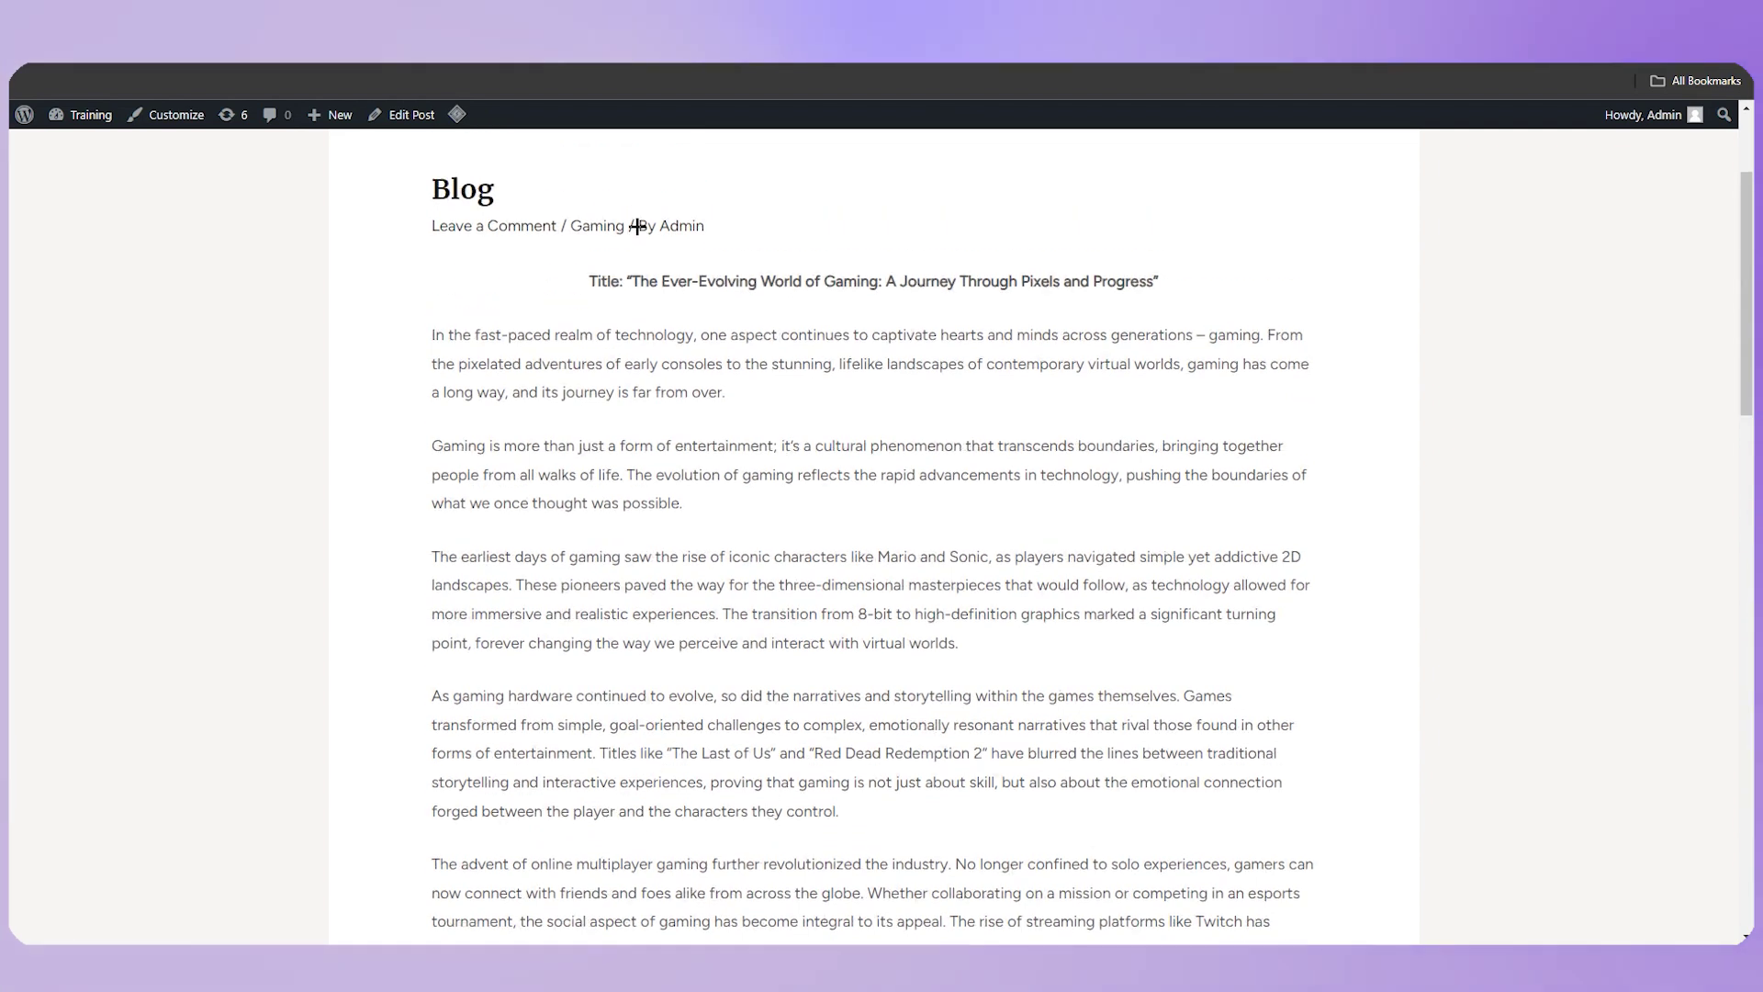
drag(627, 302, 1231, 300)
click(533, 237)
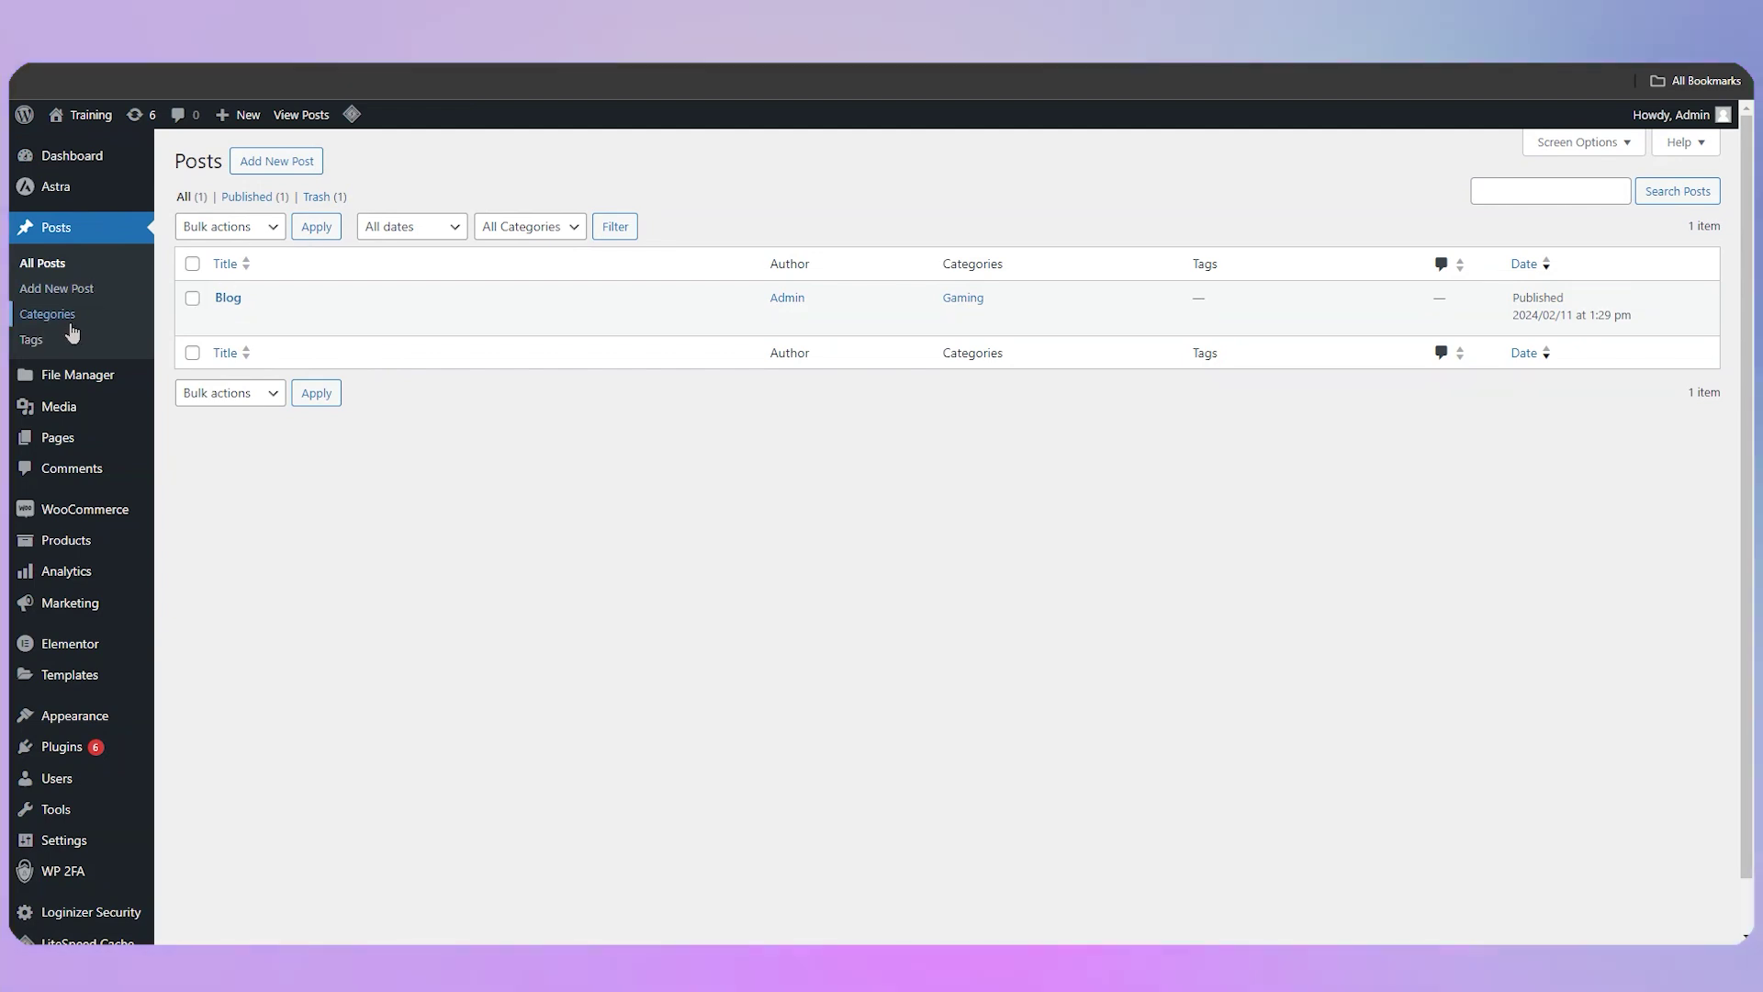
Step: View the Blog post on the live site once more from the posts list
mouse_move(97, 452)
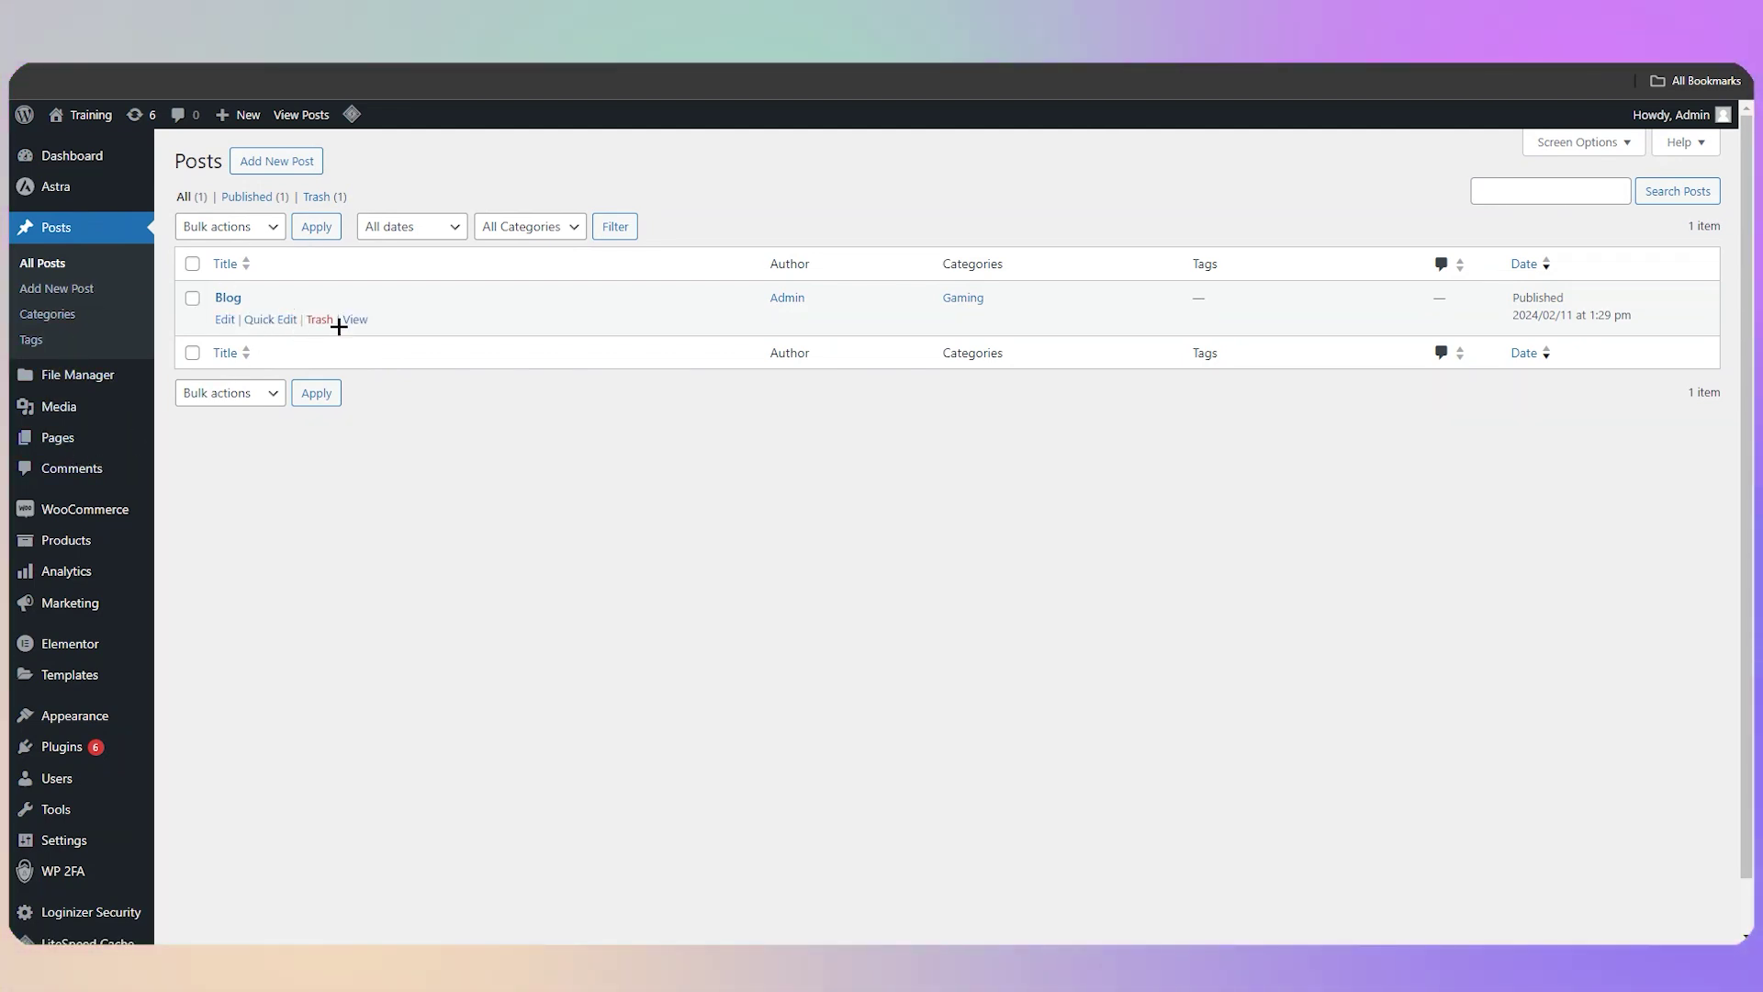
click(355, 320)
mouse_move(156, 404)
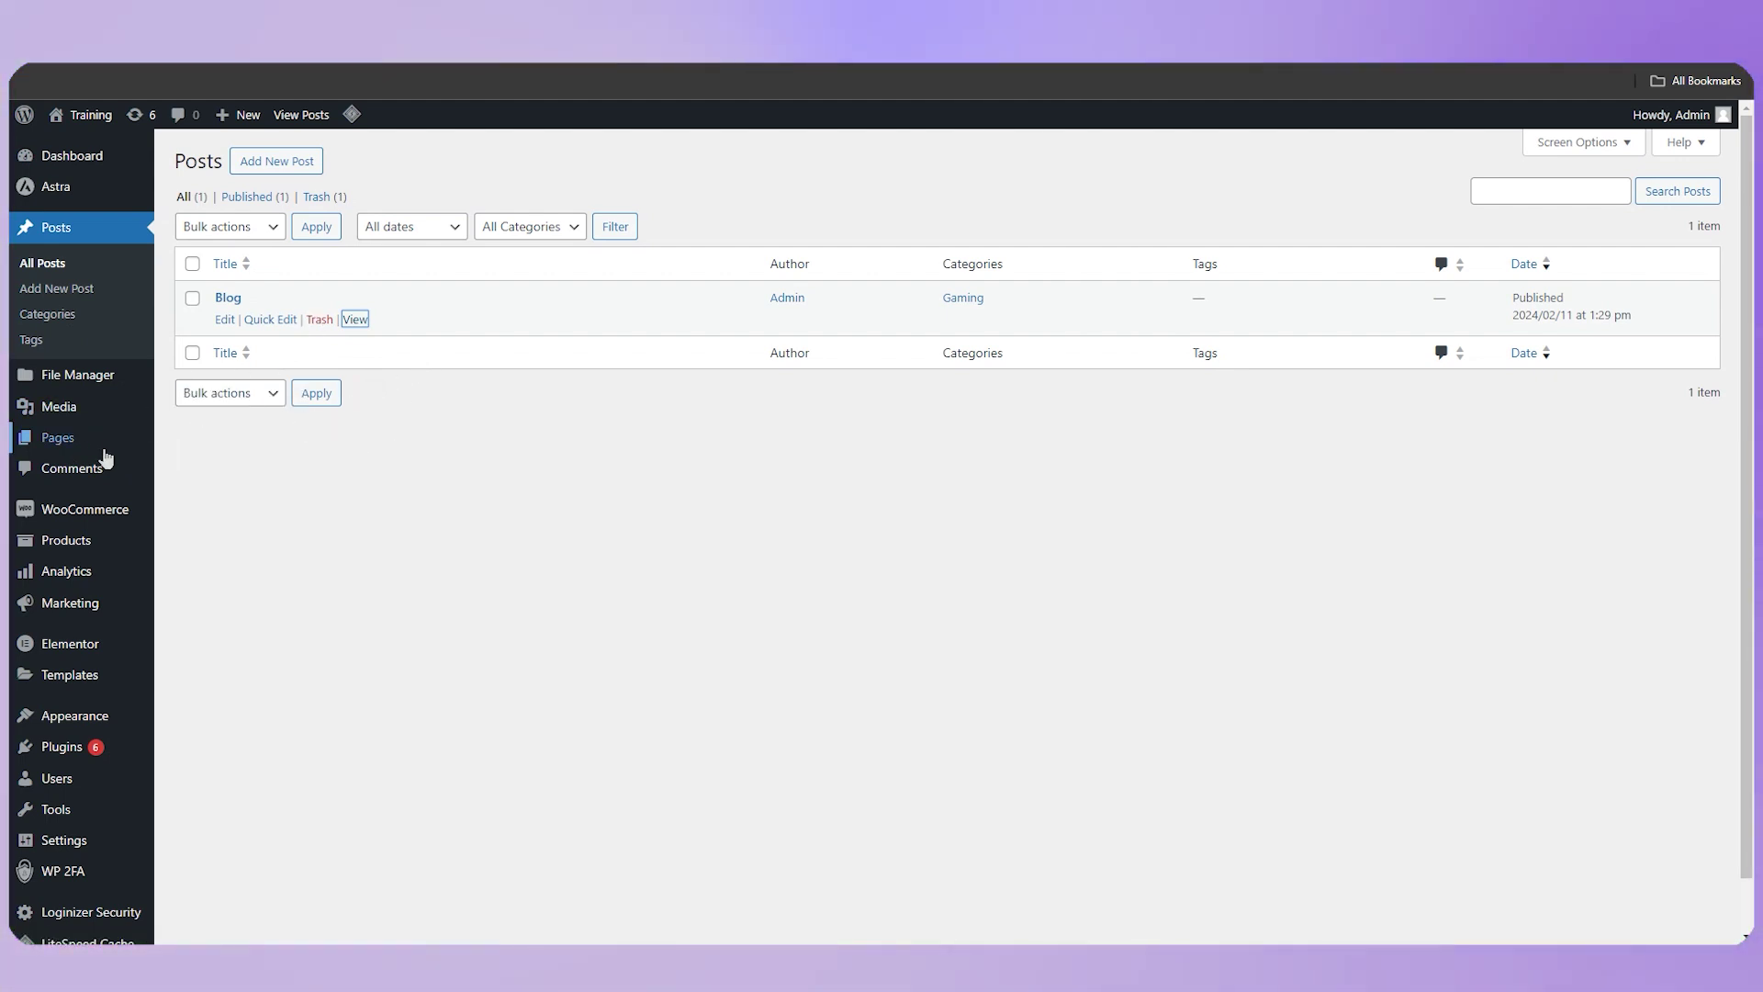
mouse_move(71, 444)
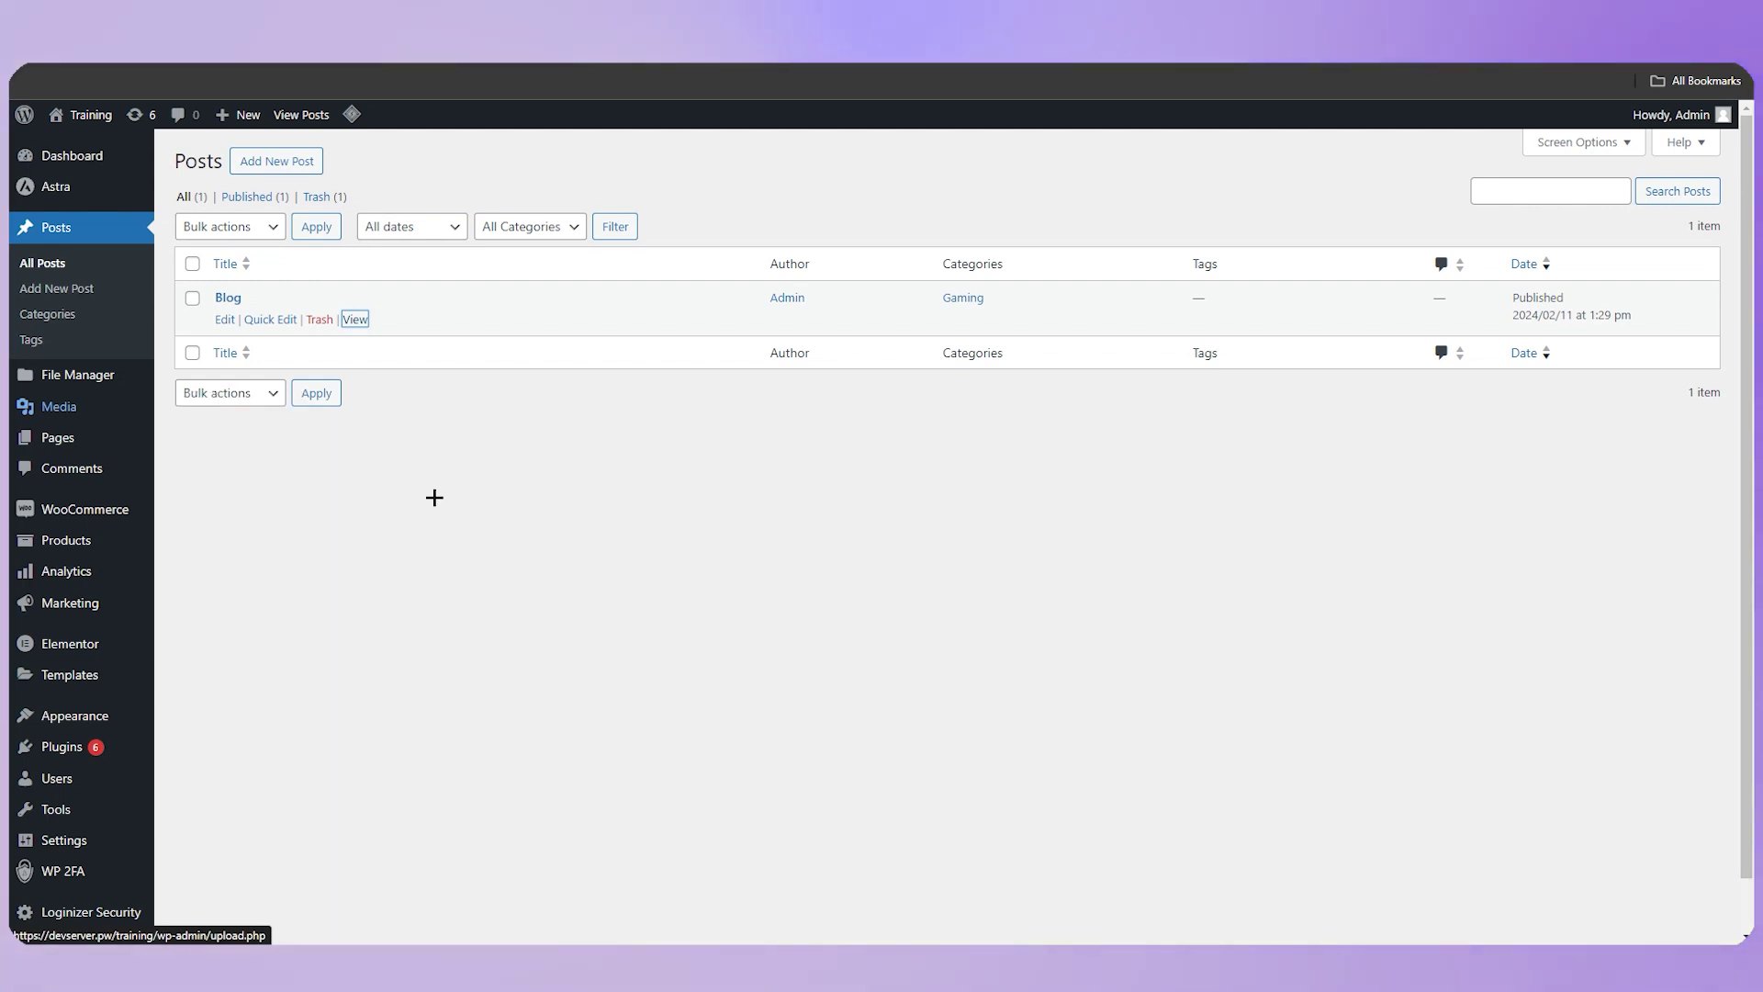
mouse_move(96, 545)
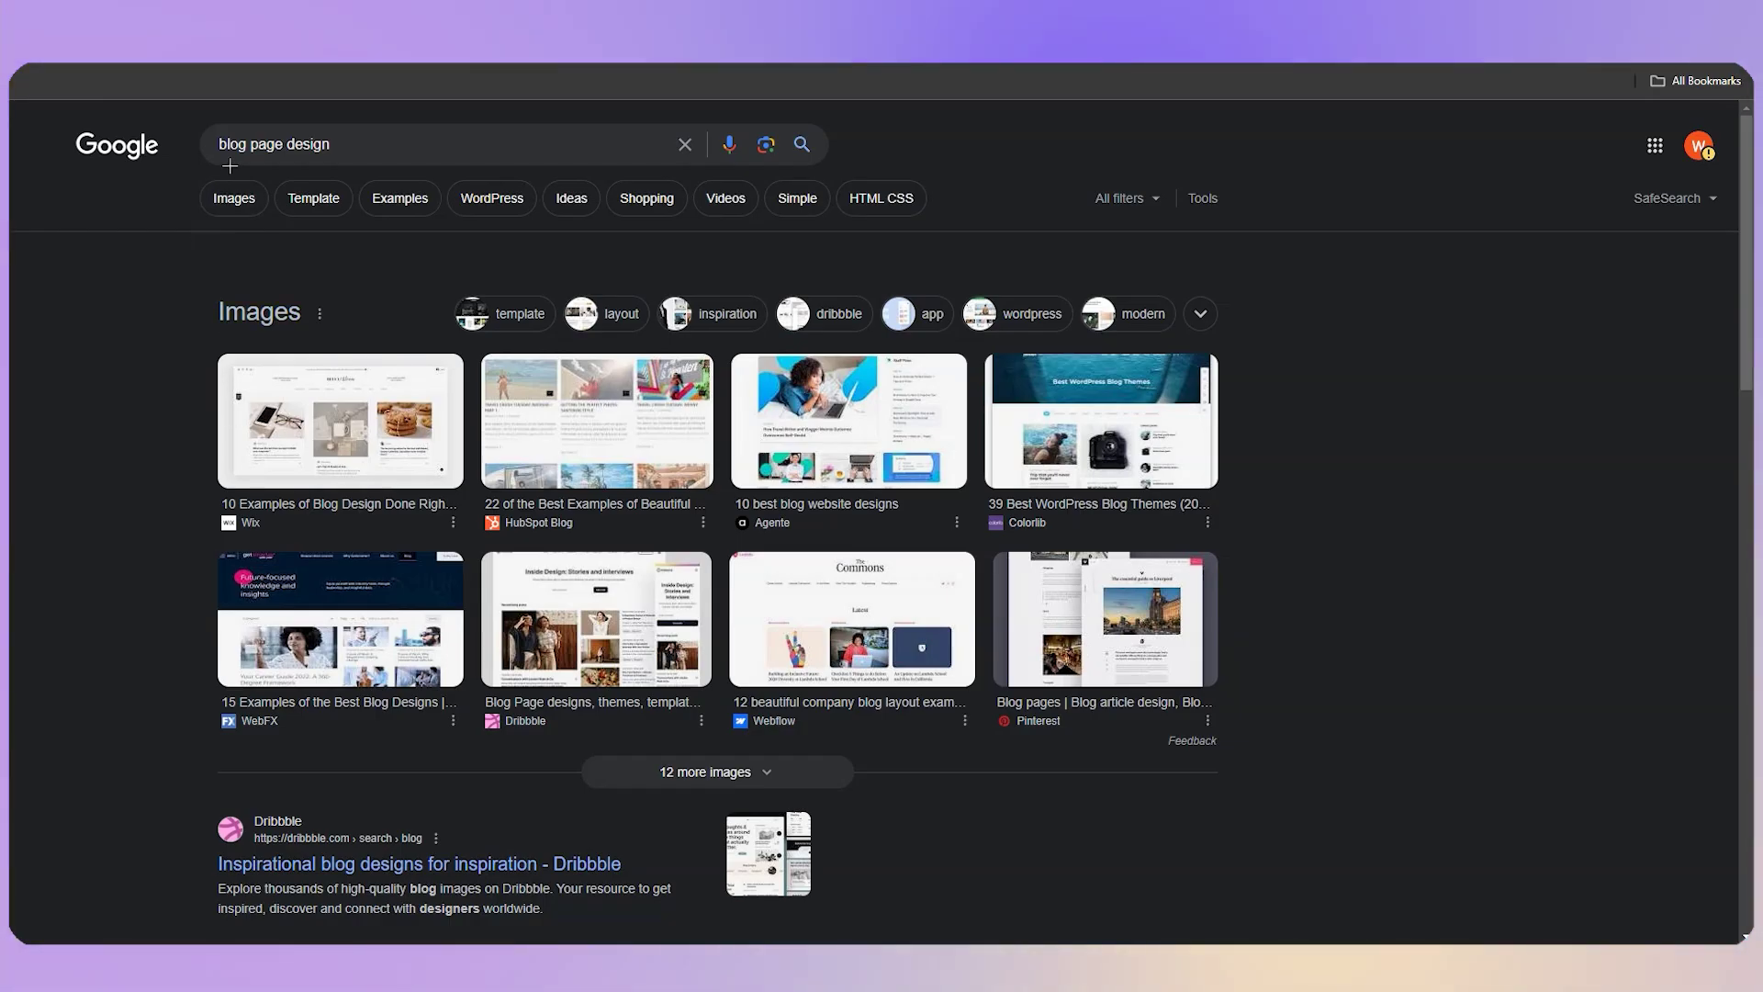
Step: Browse the Google image results for "blog page design" and preview several example layouts from Wix, WebFX and Creative Fabrica
click(340, 420)
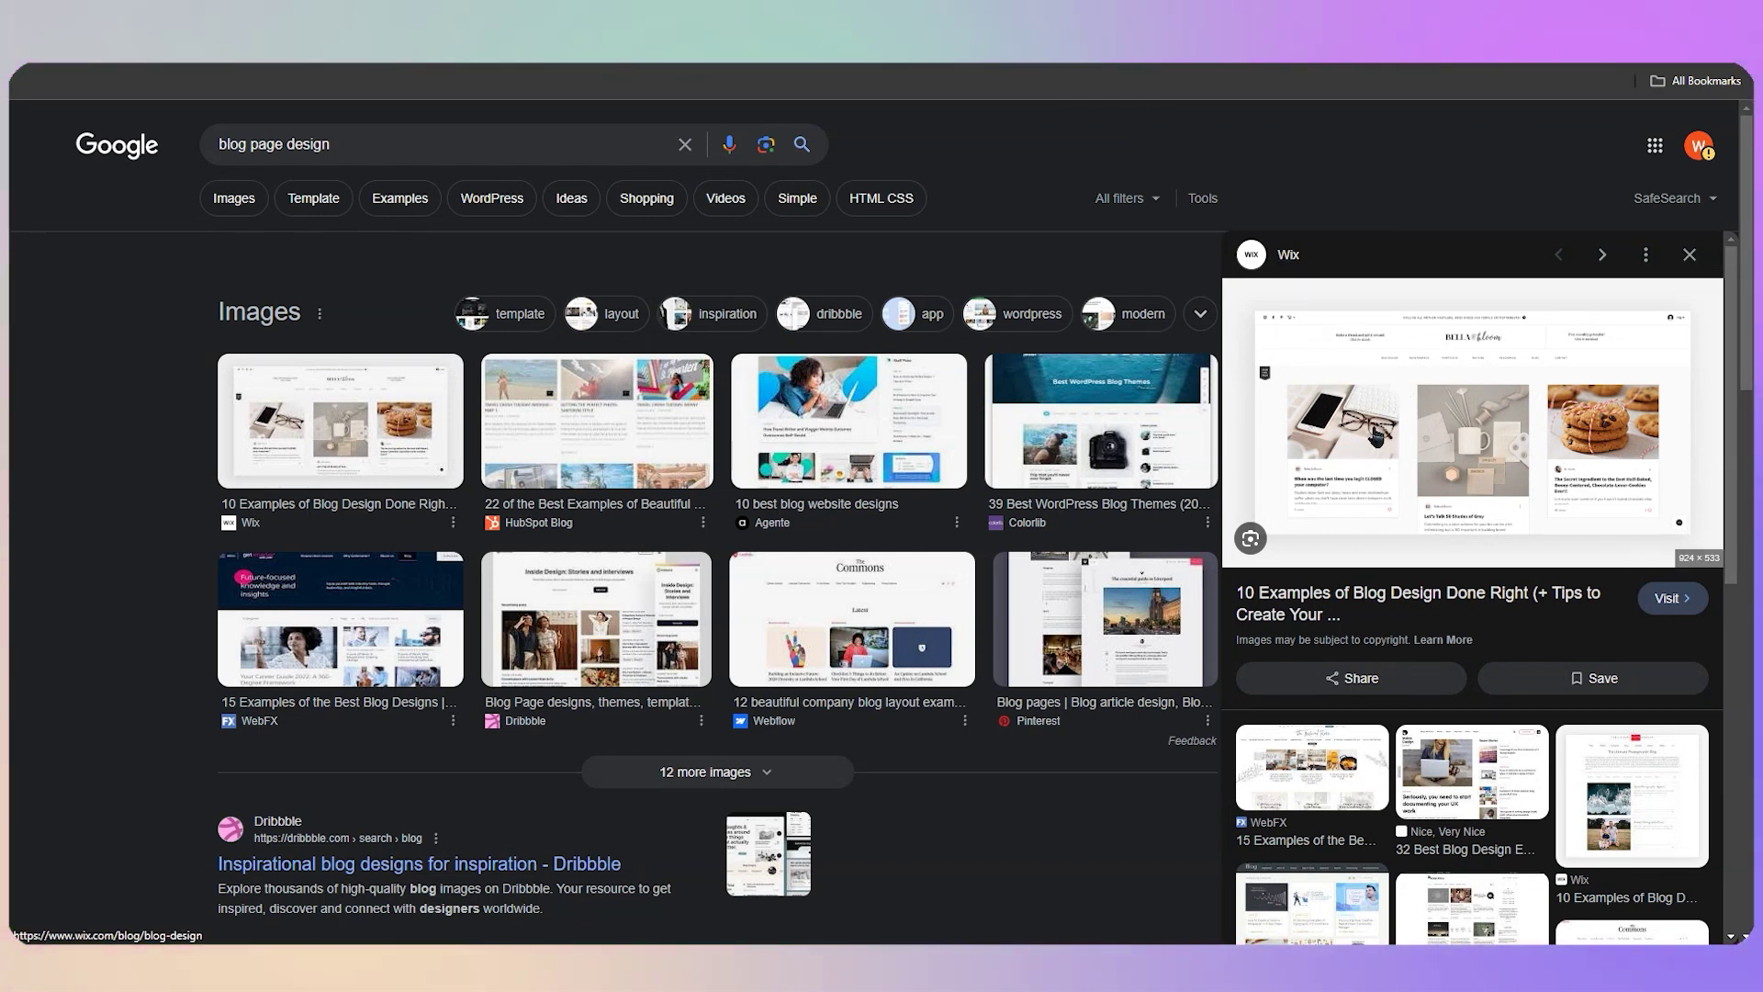
click(592, 413)
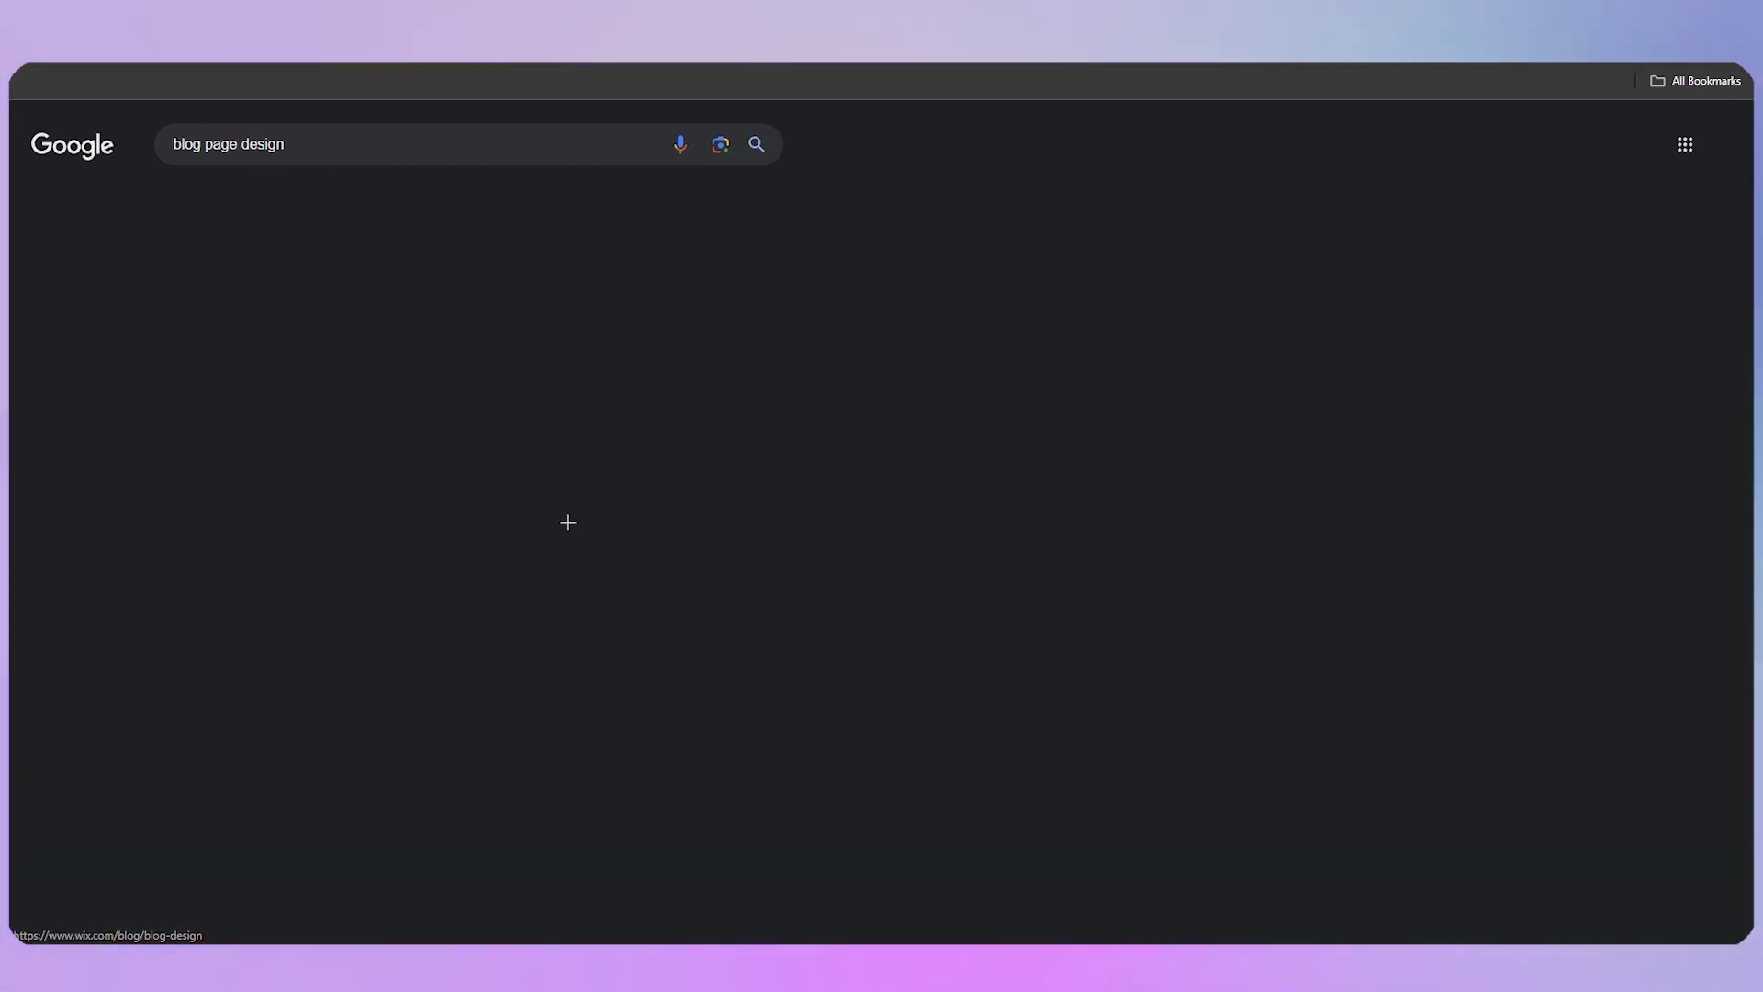
scroll(730, 542, down, 3)
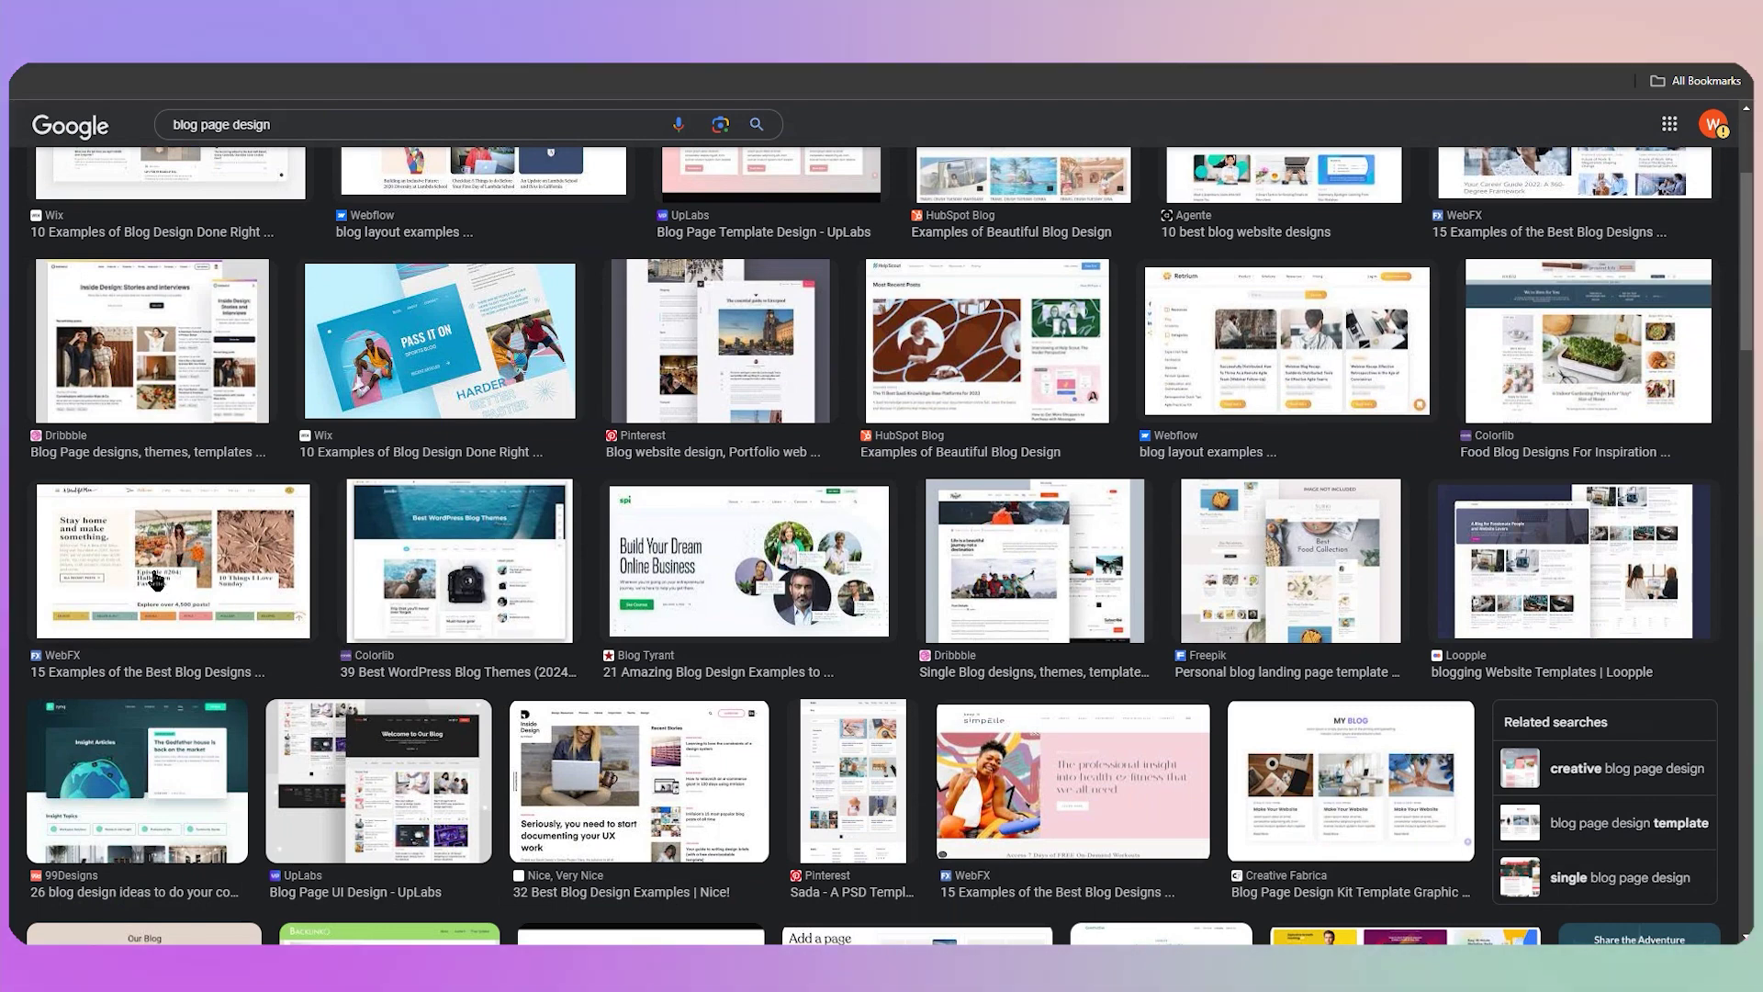
click(294, 619)
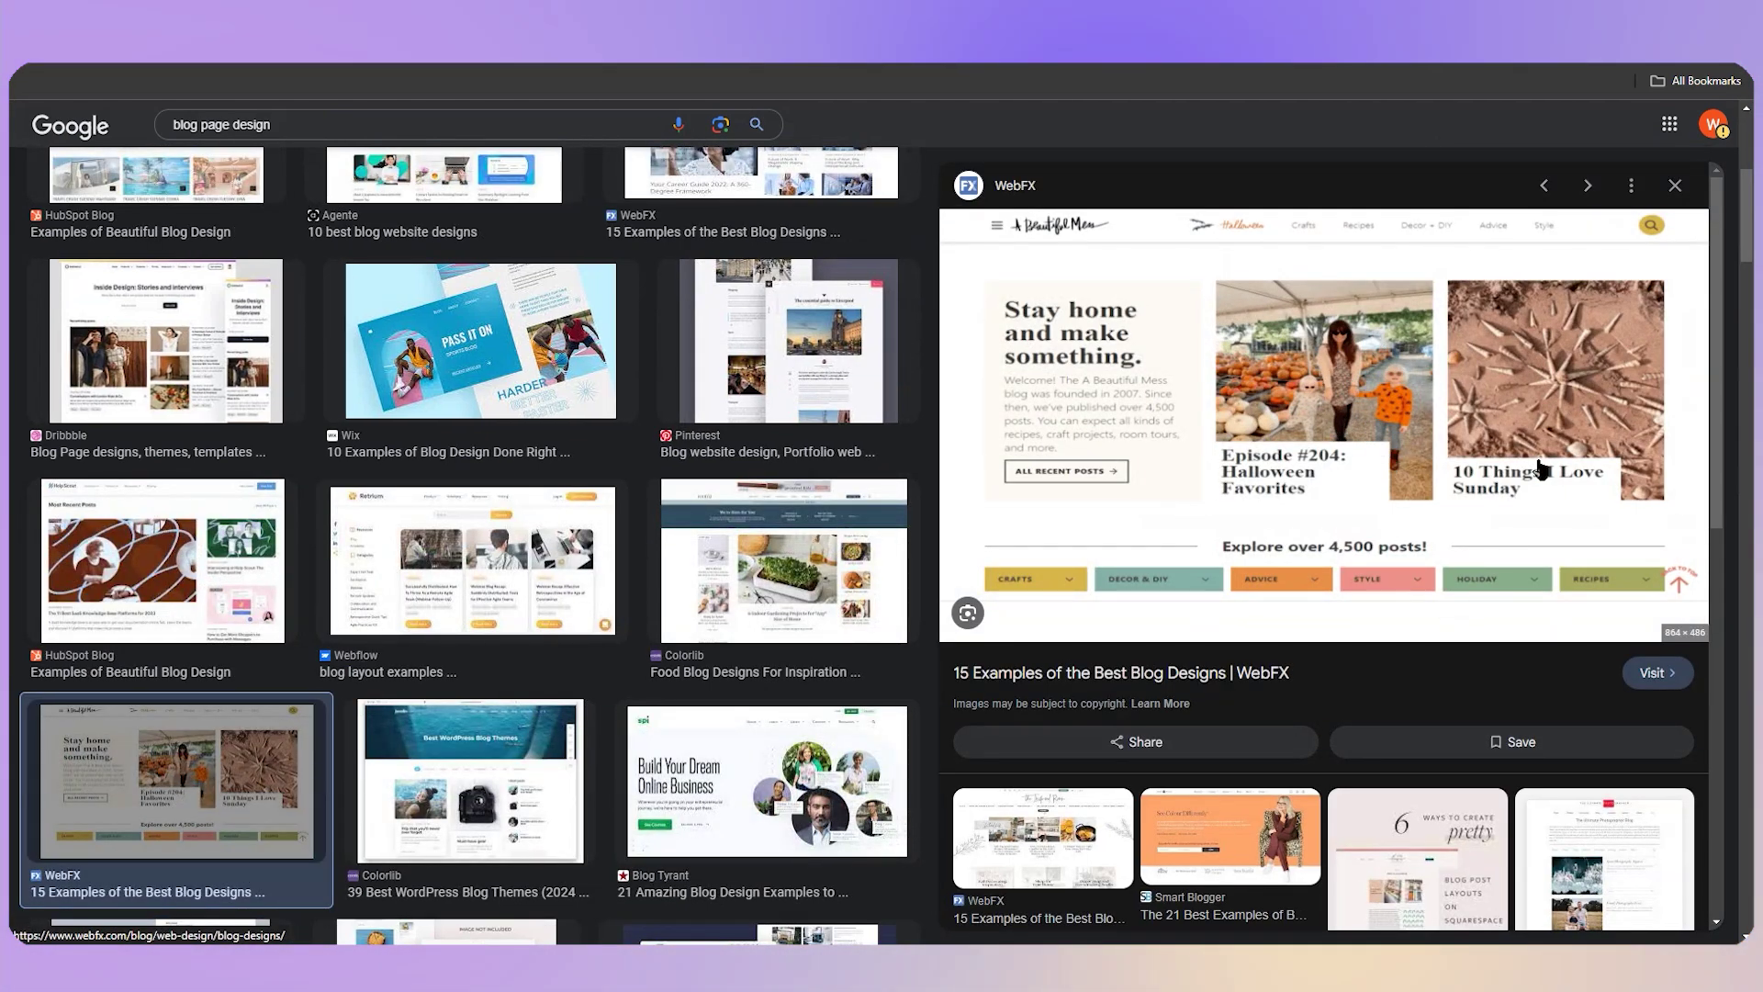
scroll(496, 707, down, 5)
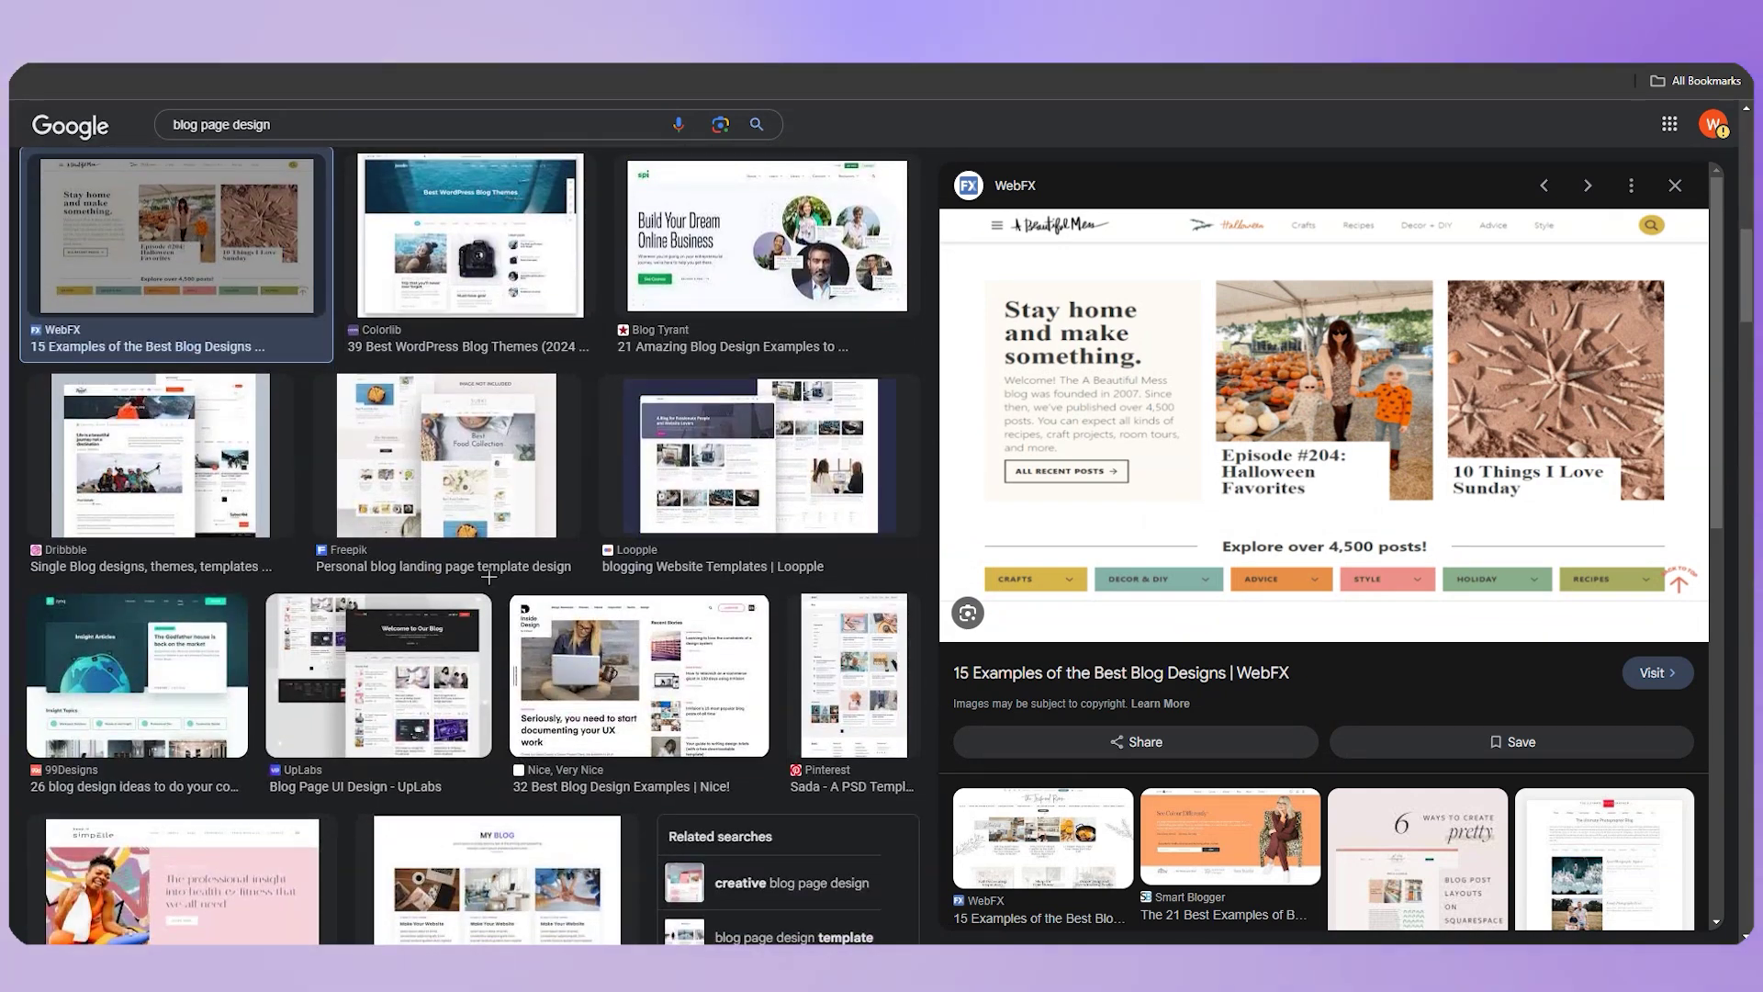
scroll(495, 643, down, 4)
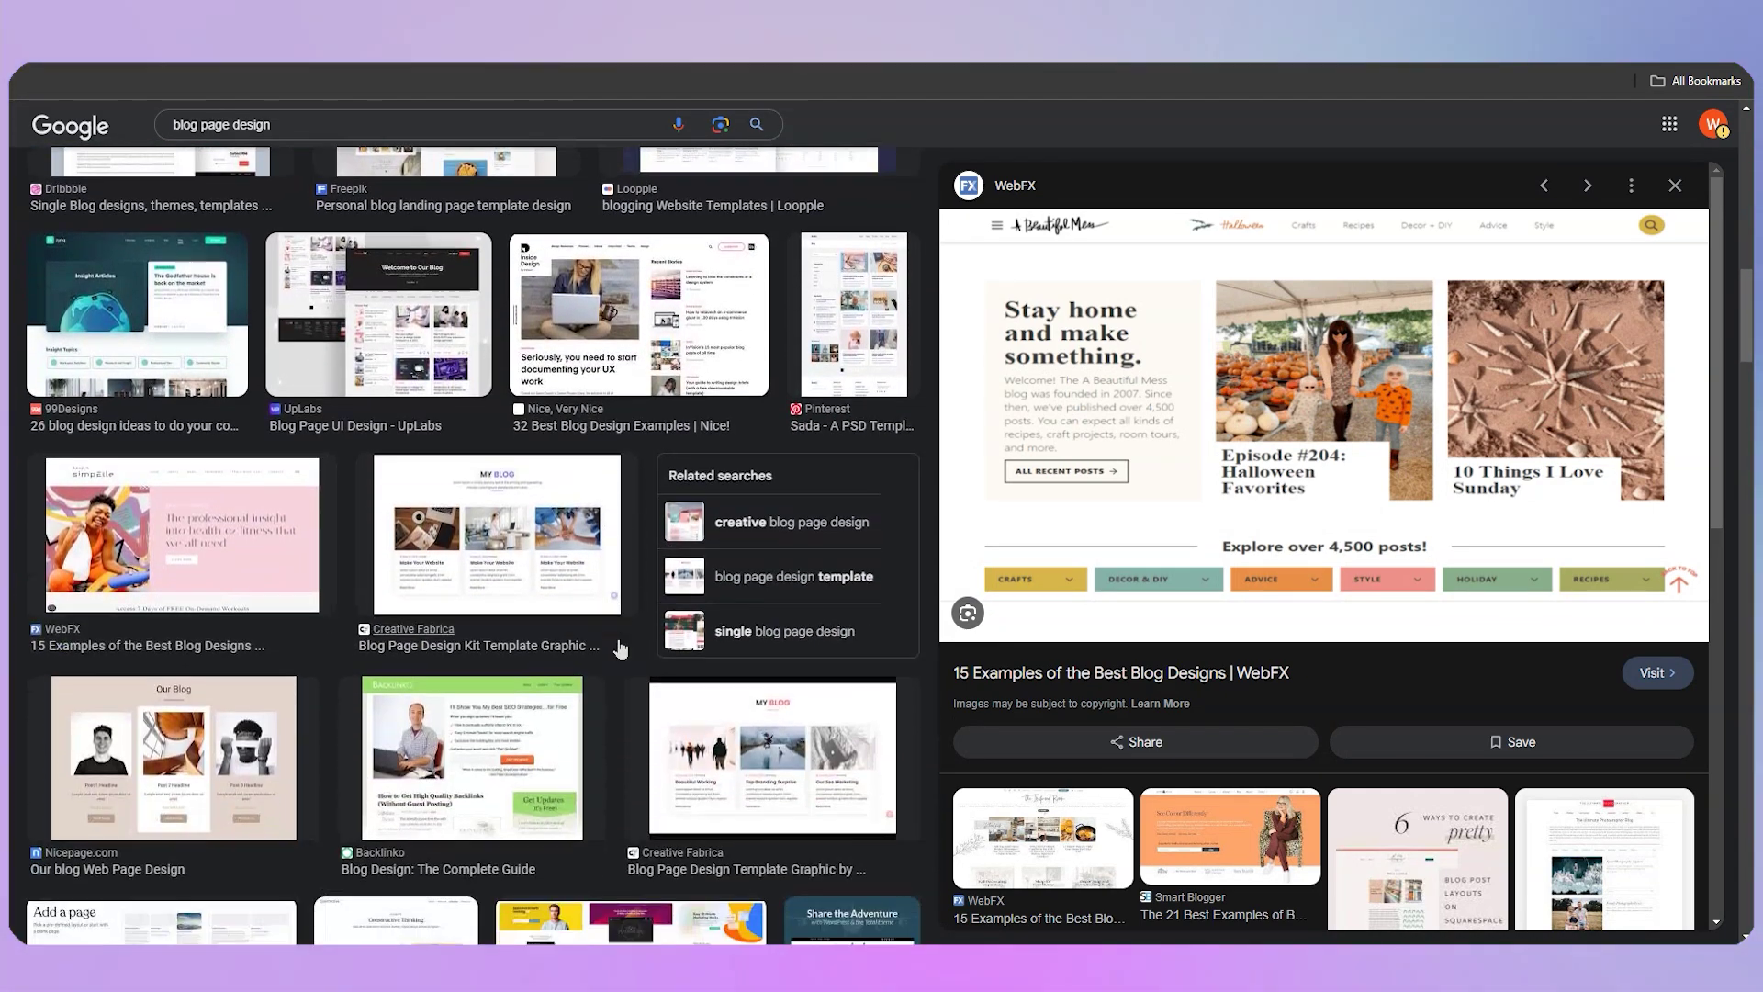
click(608, 542)
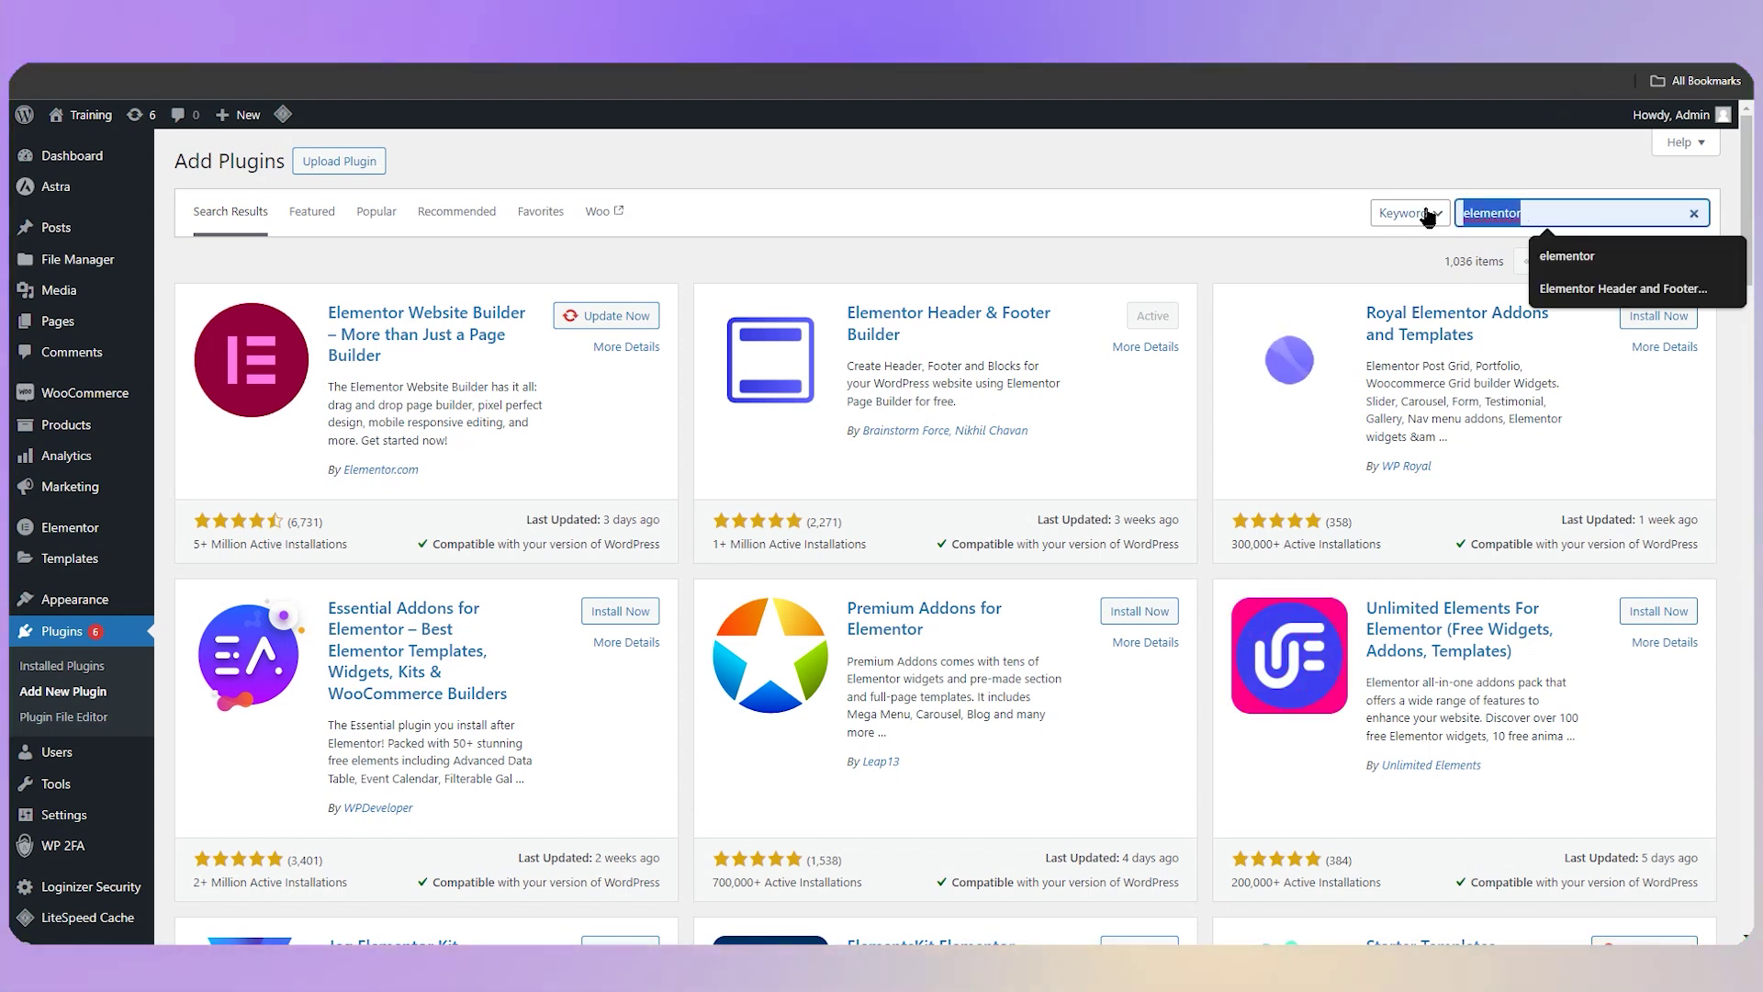
Step: Search the WordPress plugins for "the post grid", and install and activate The Post Grid plugin by RadiusTheme
text(the post grid)
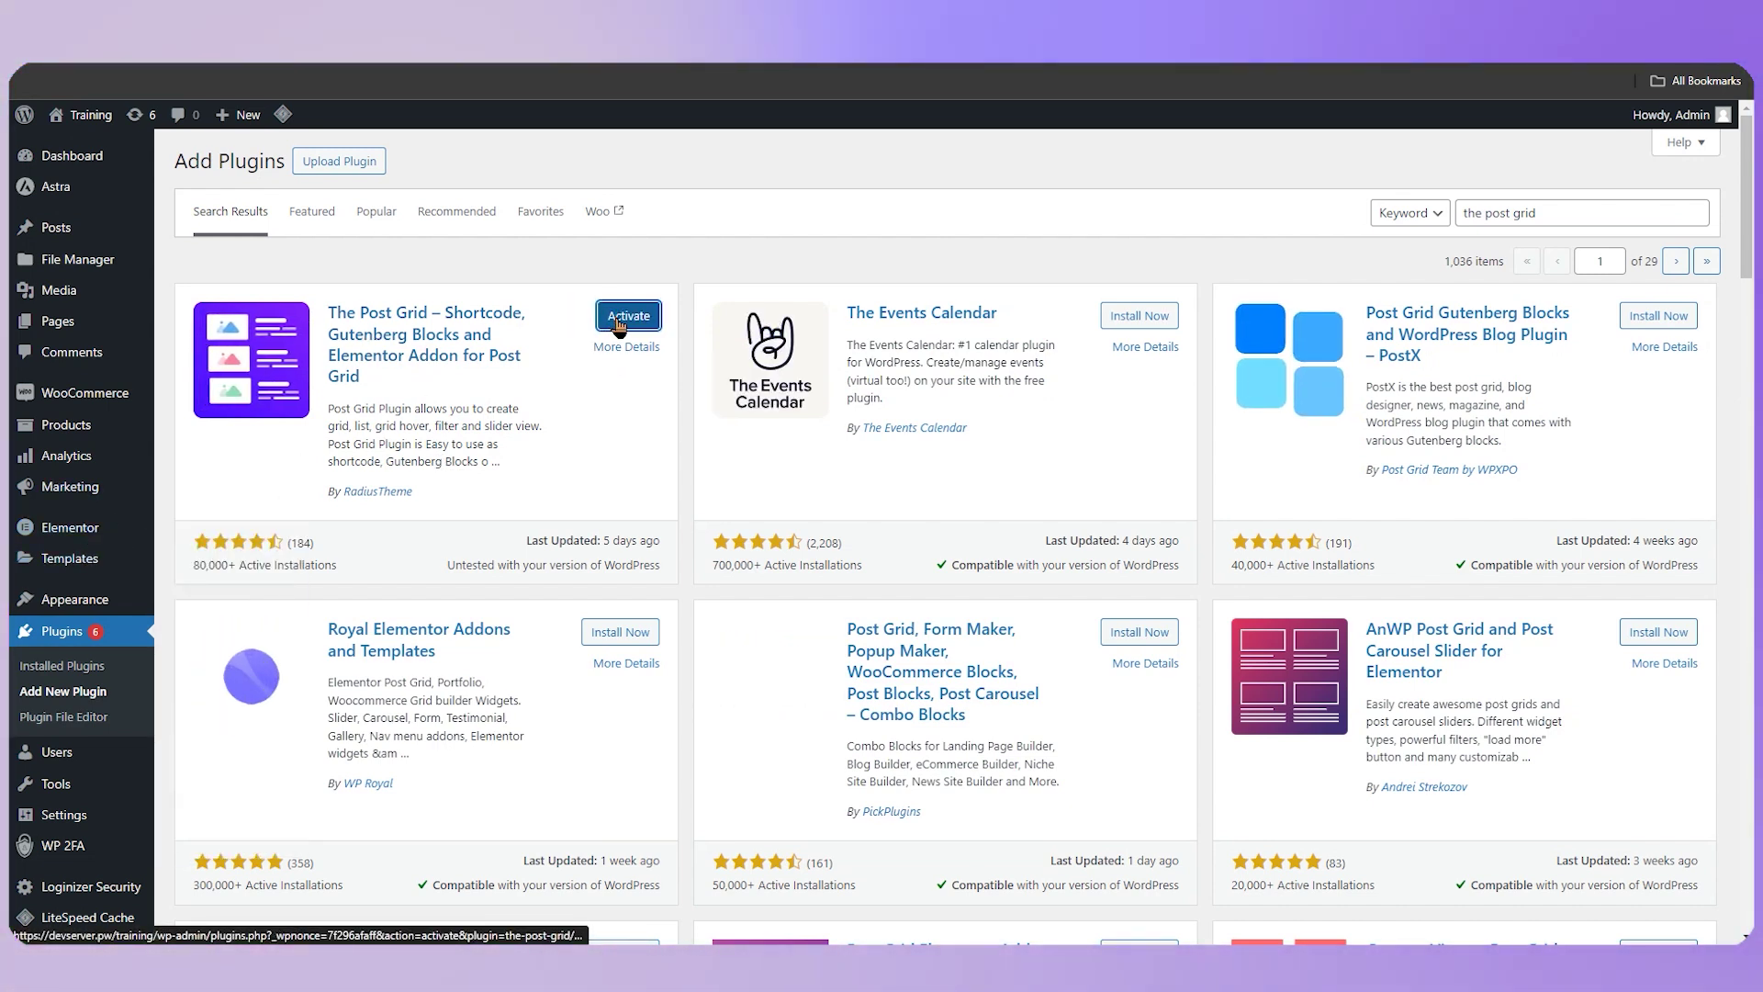
click(619, 326)
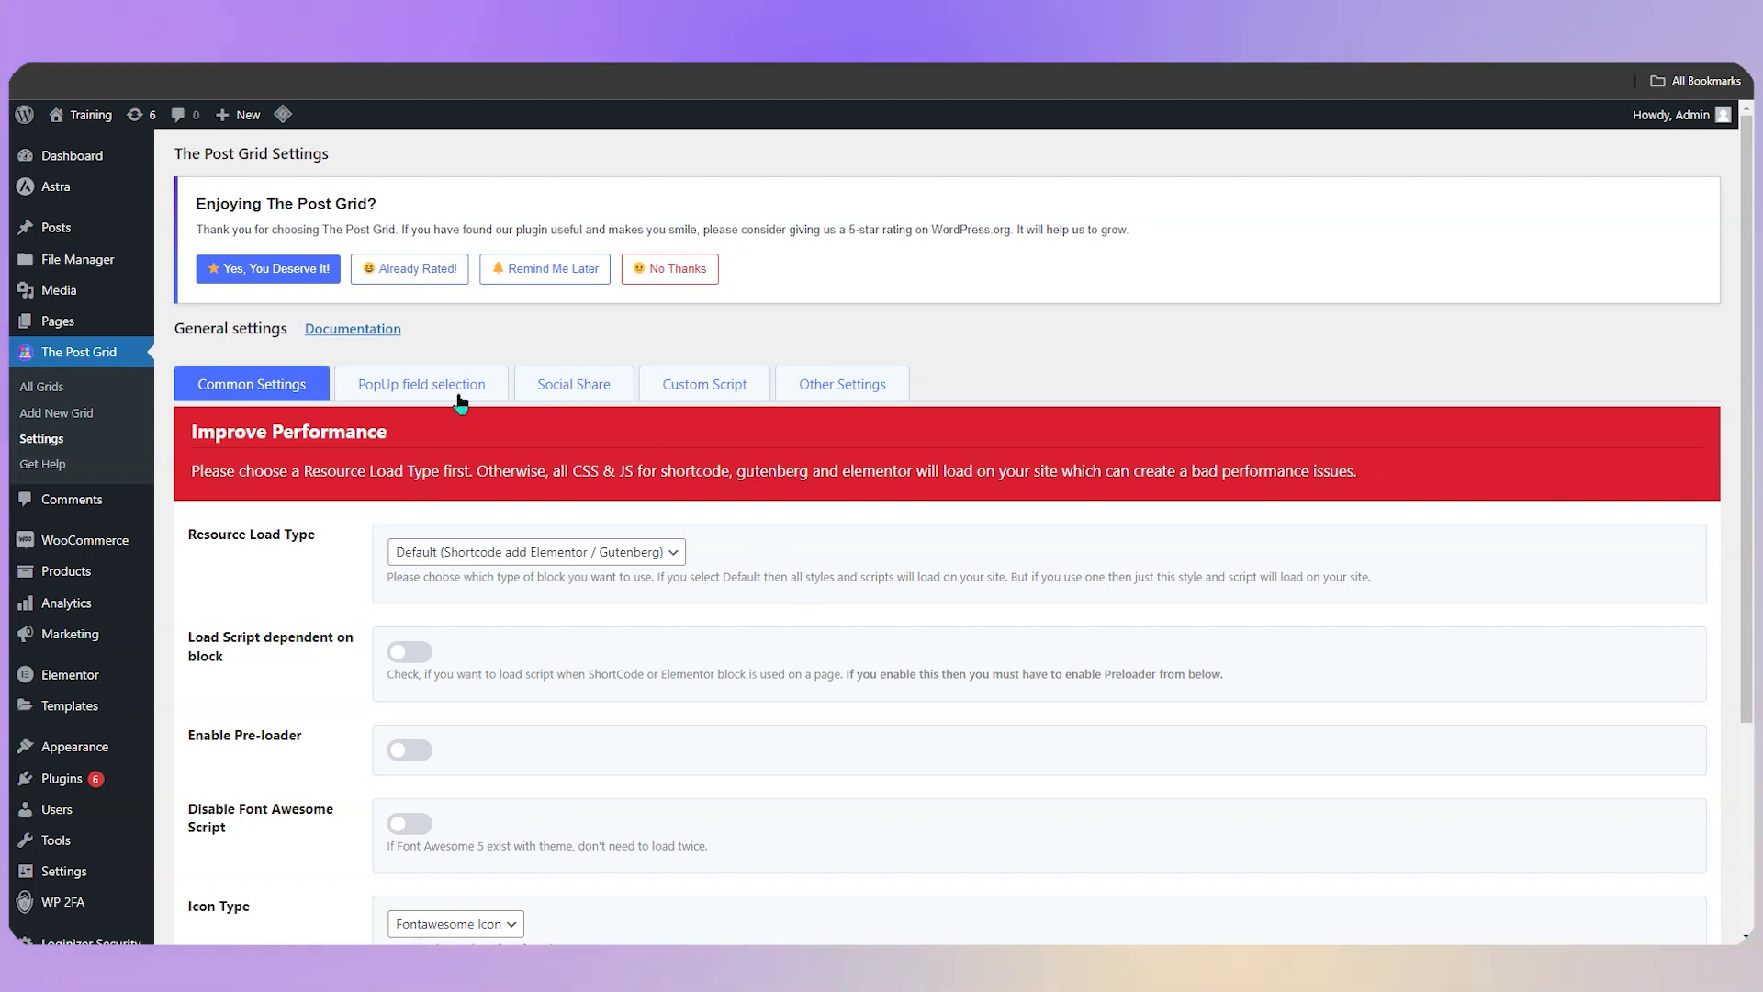
Step: Review The Post Grid's common settings, set Resource Load Type to Elementor / Gutenberg and save the changes
scroll(1149, 394, down, 2)
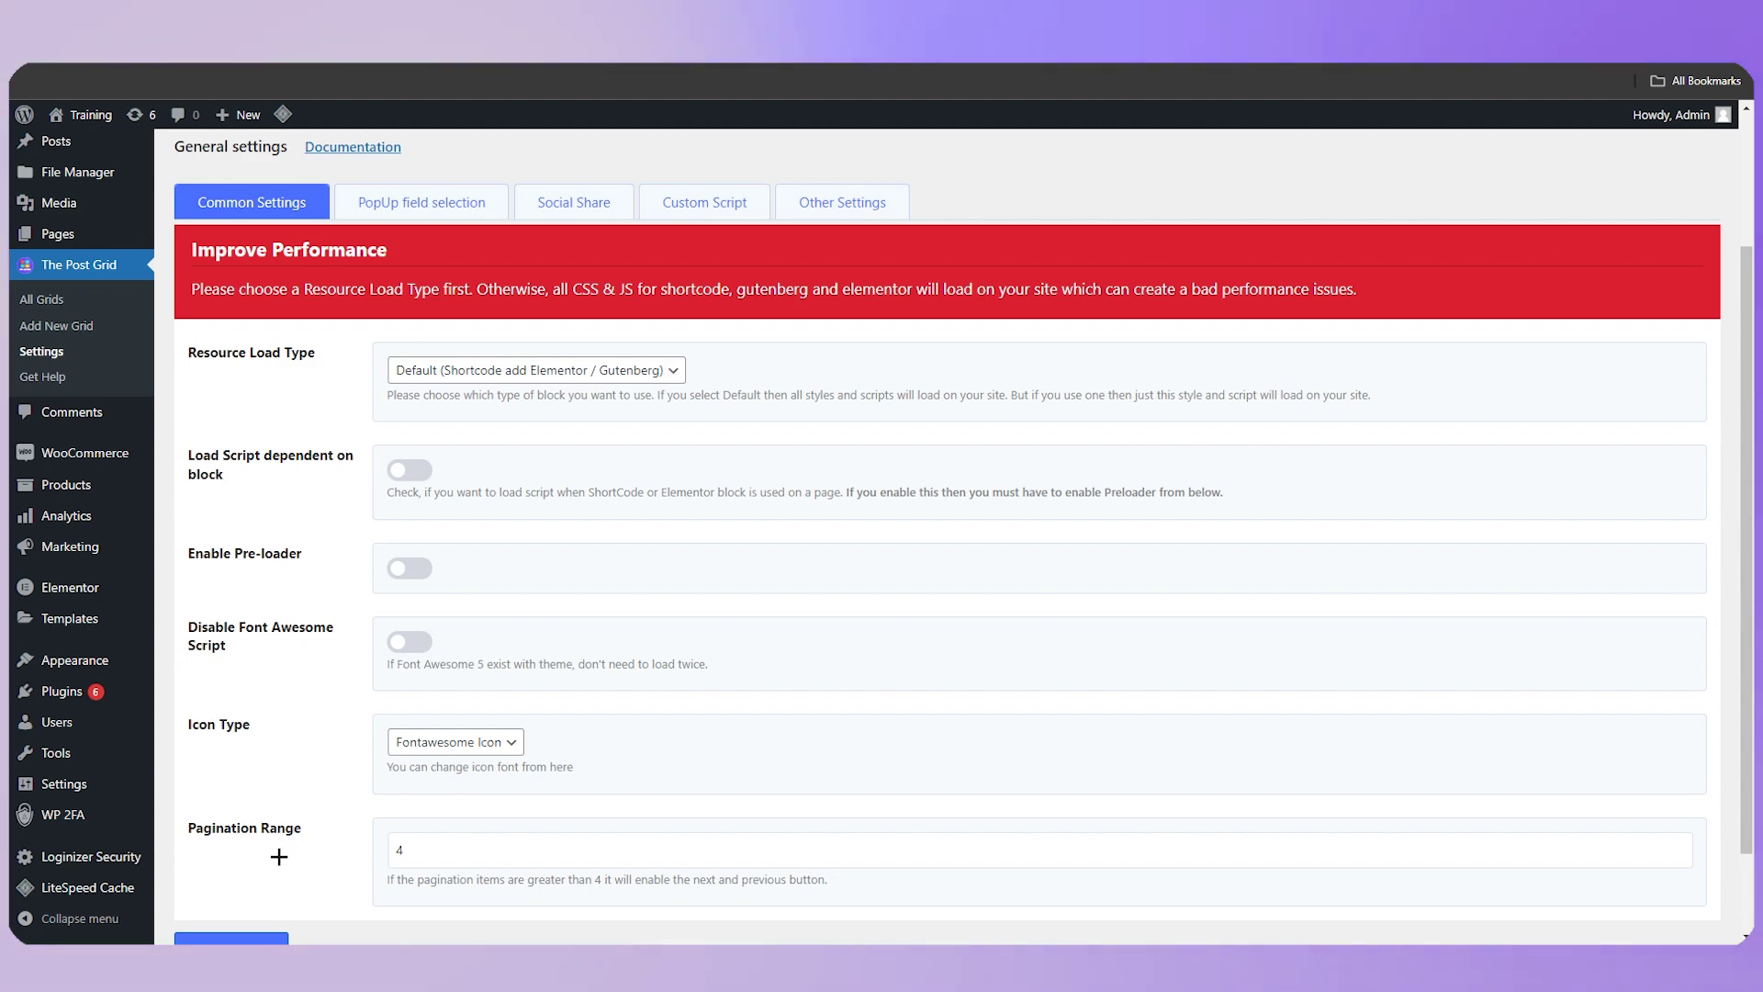
scroll(394, 836, up, 1)
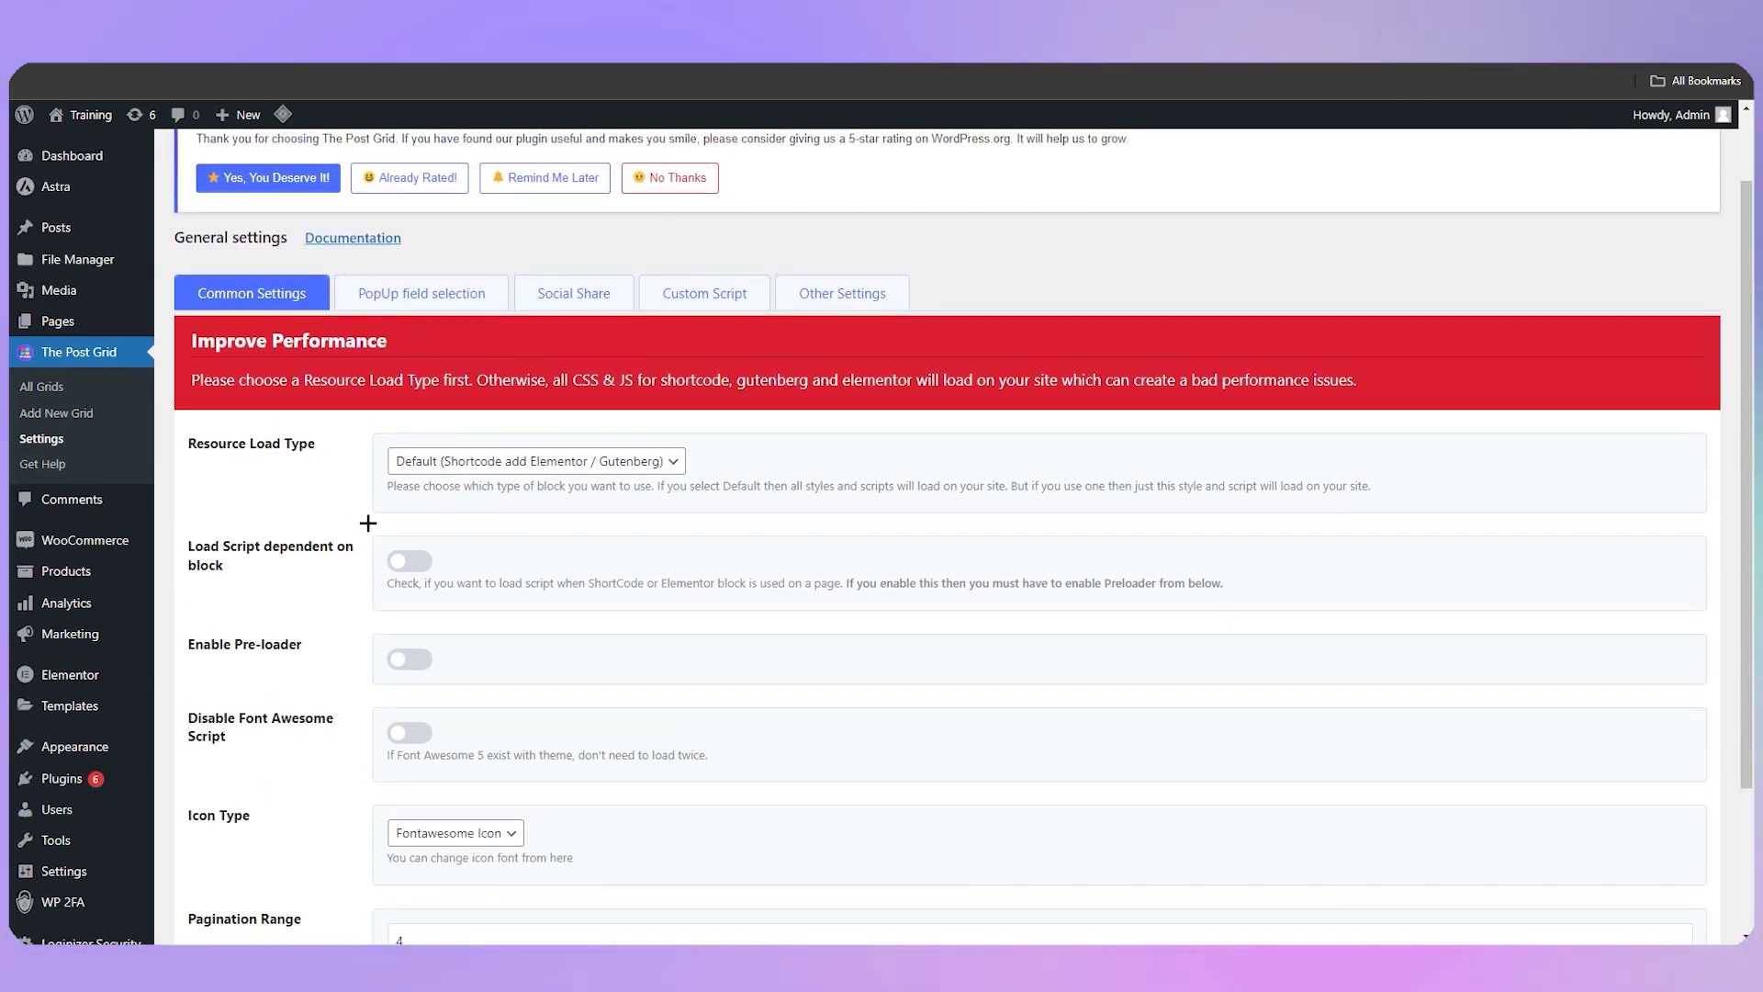
scroll(444, 740, down, 2)
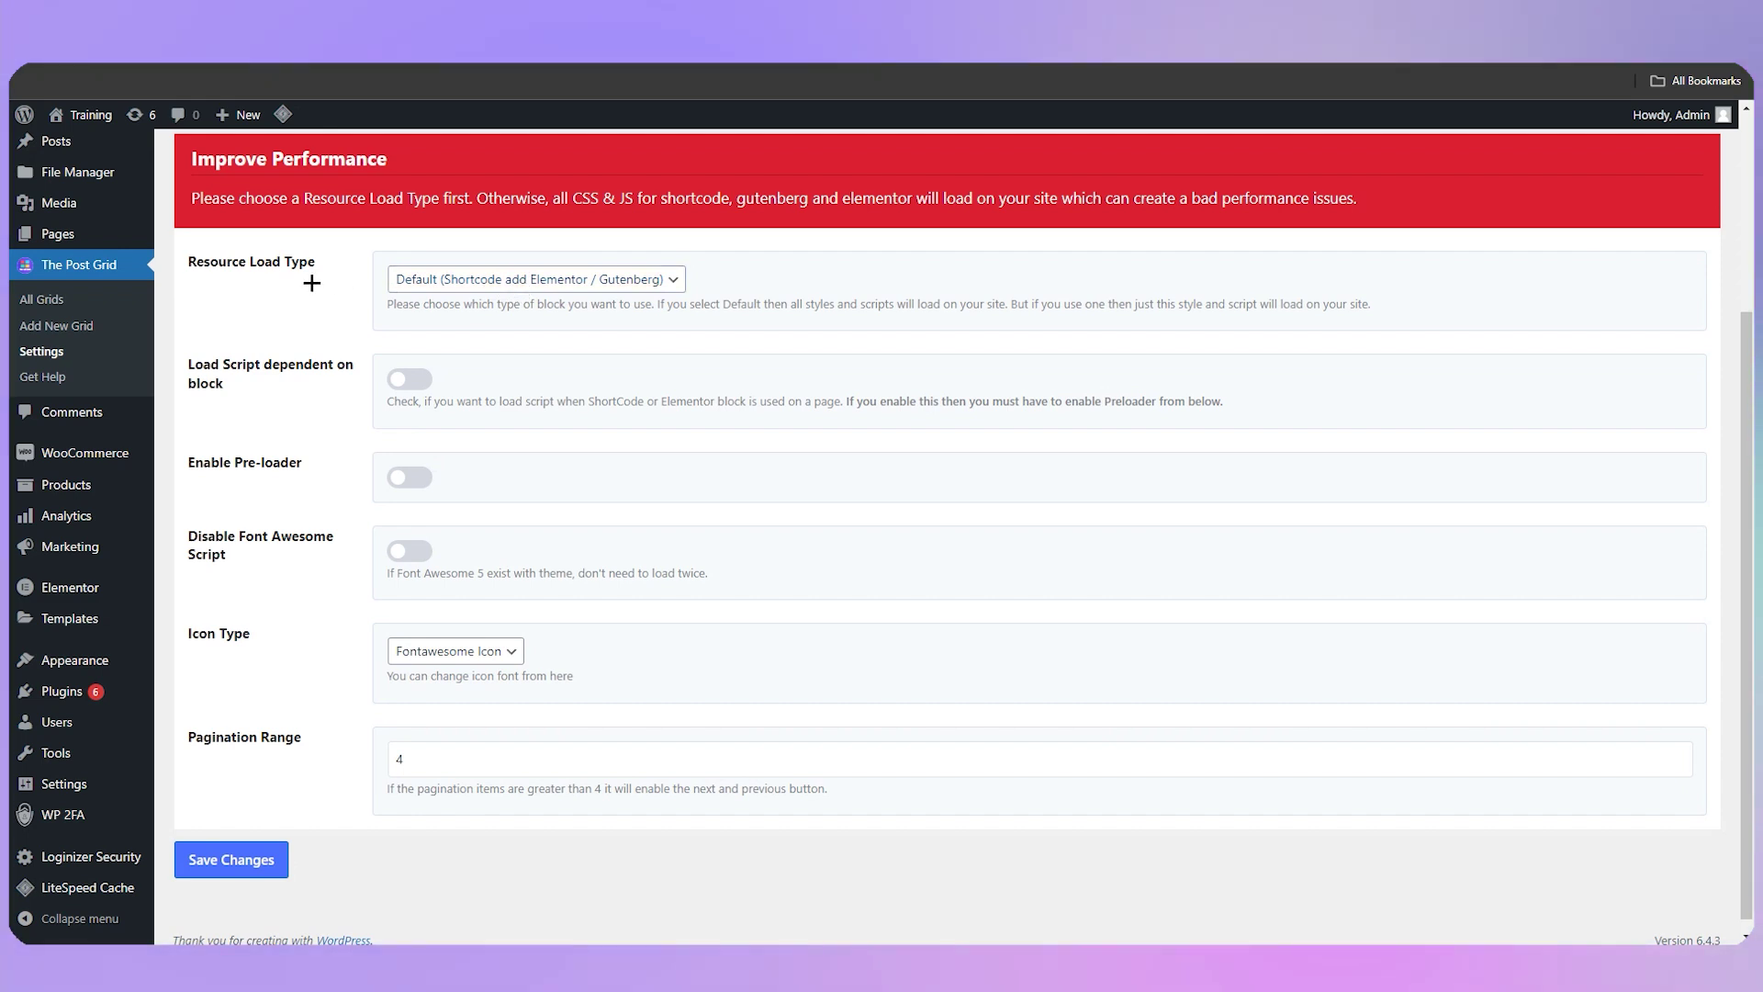
click(518, 279)
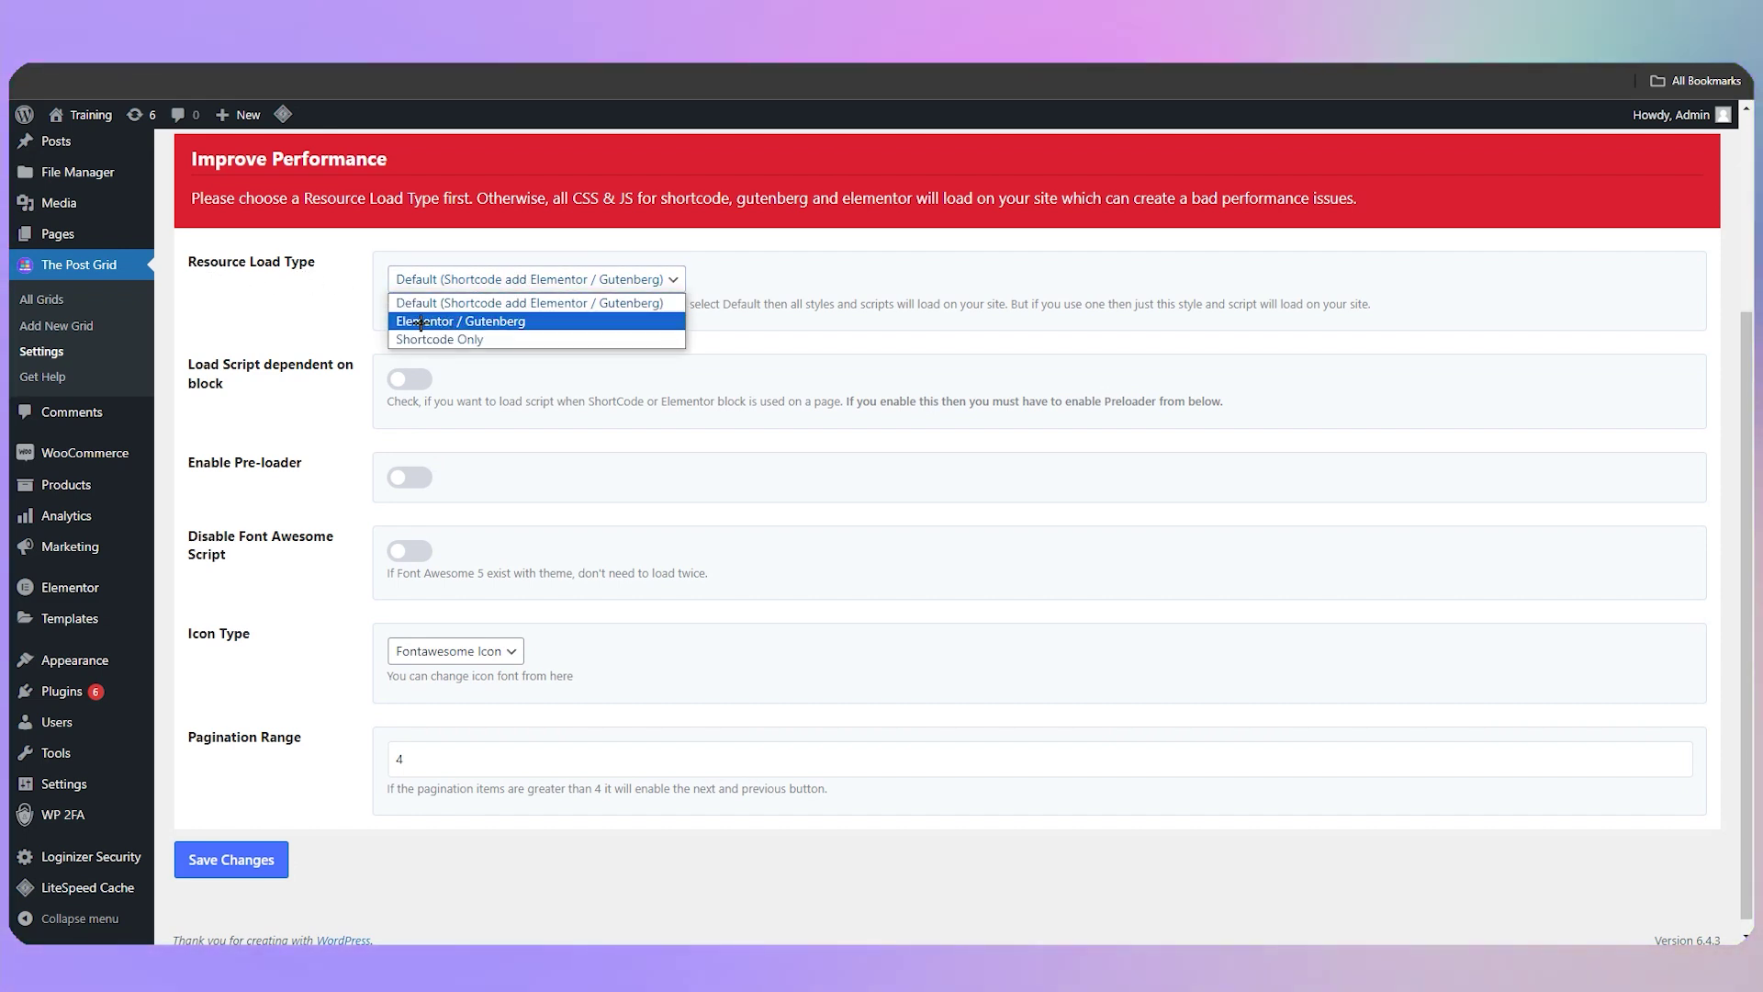
click(444, 325)
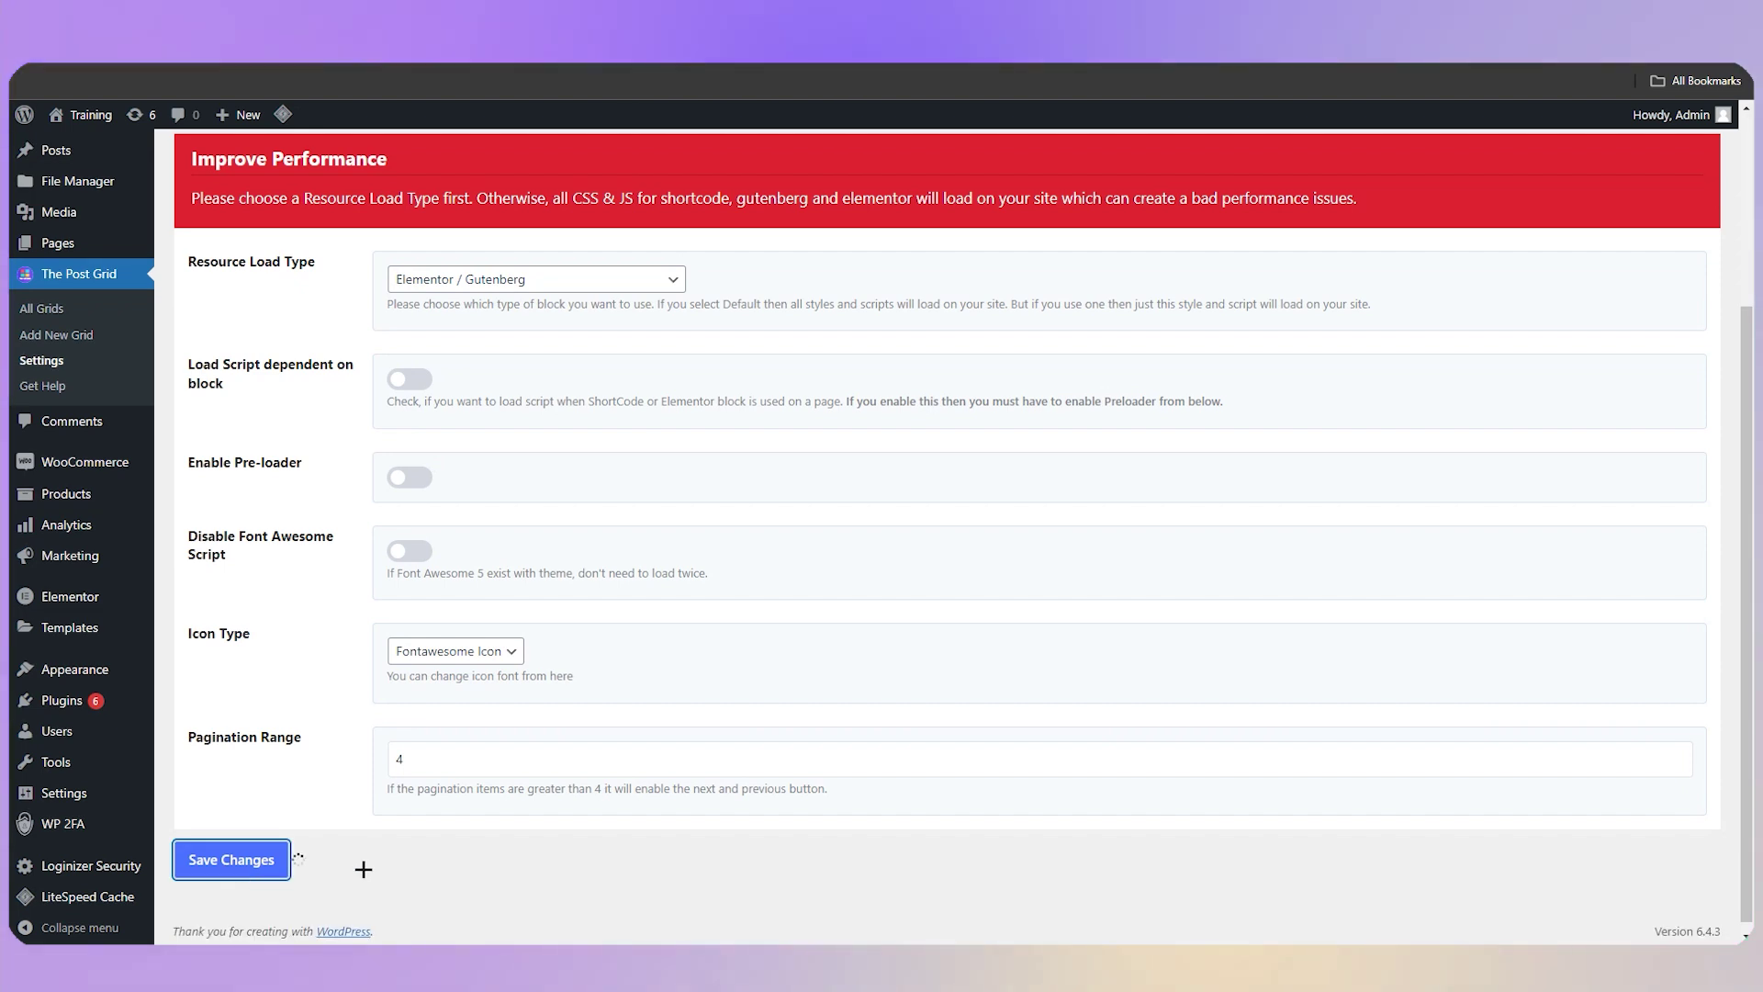
Step: Check the saved Resource Load Type in The Post Grid's common settings and save the changes again
click(266, 860)
scroll(433, 831, up, 2)
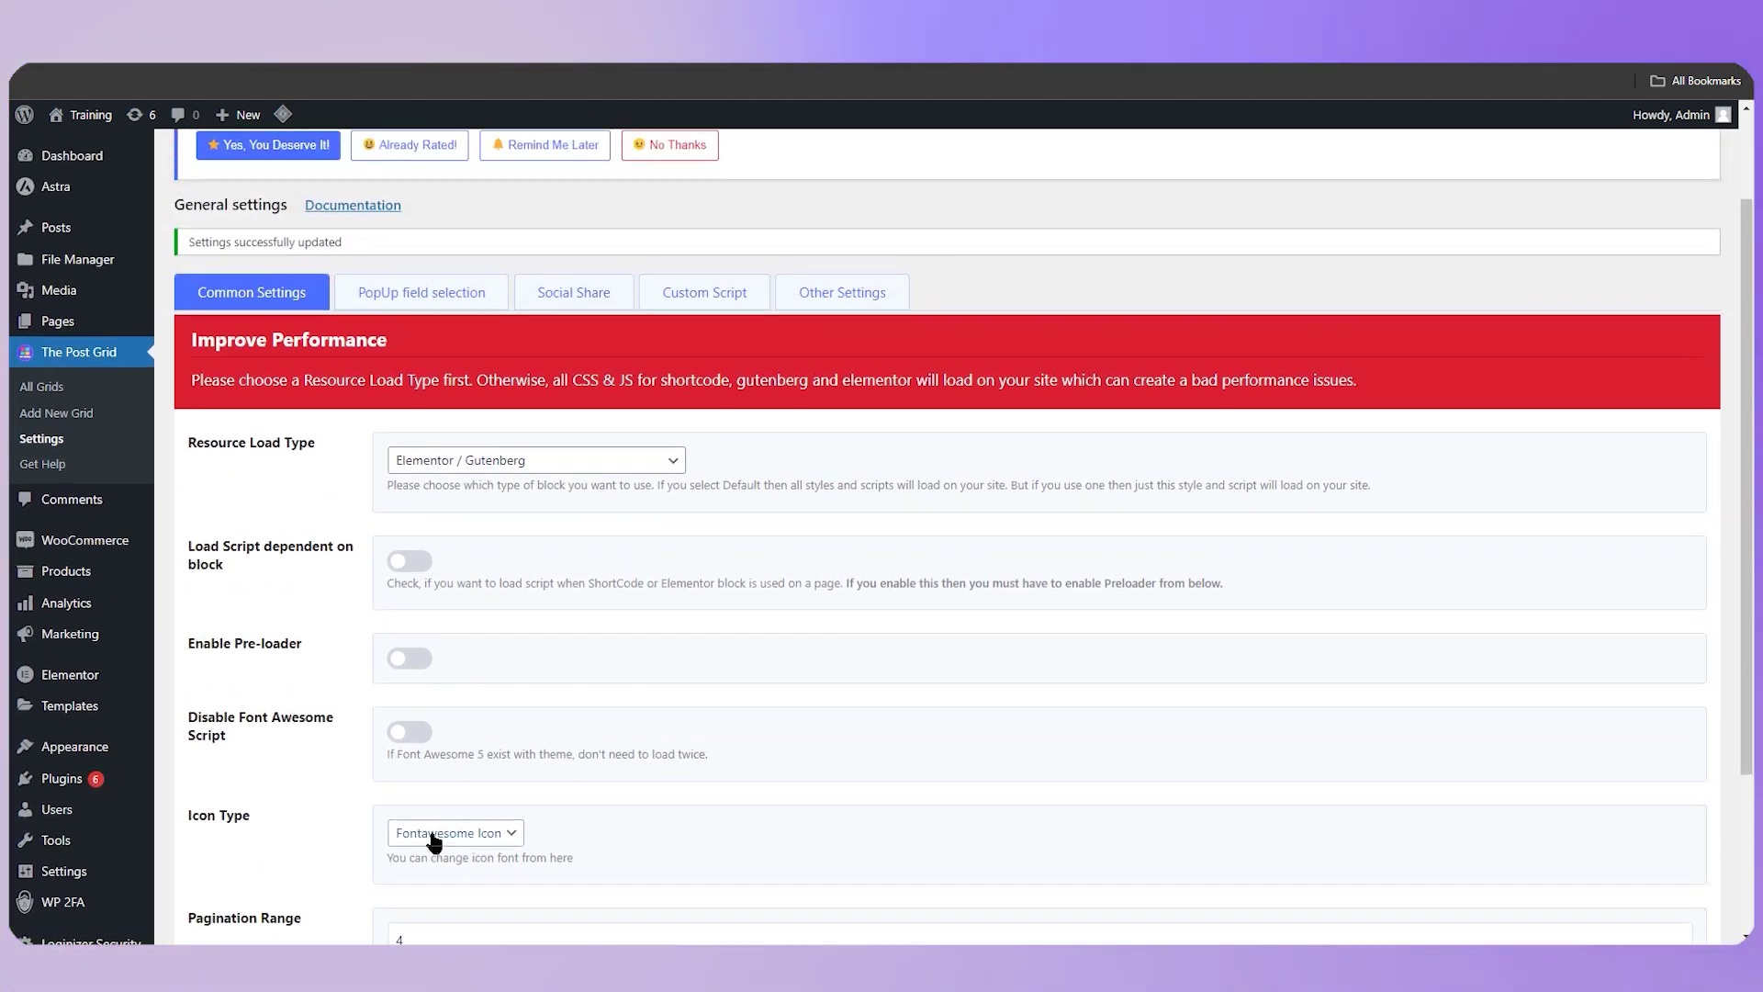
scroll(1749, 217, up, 1)
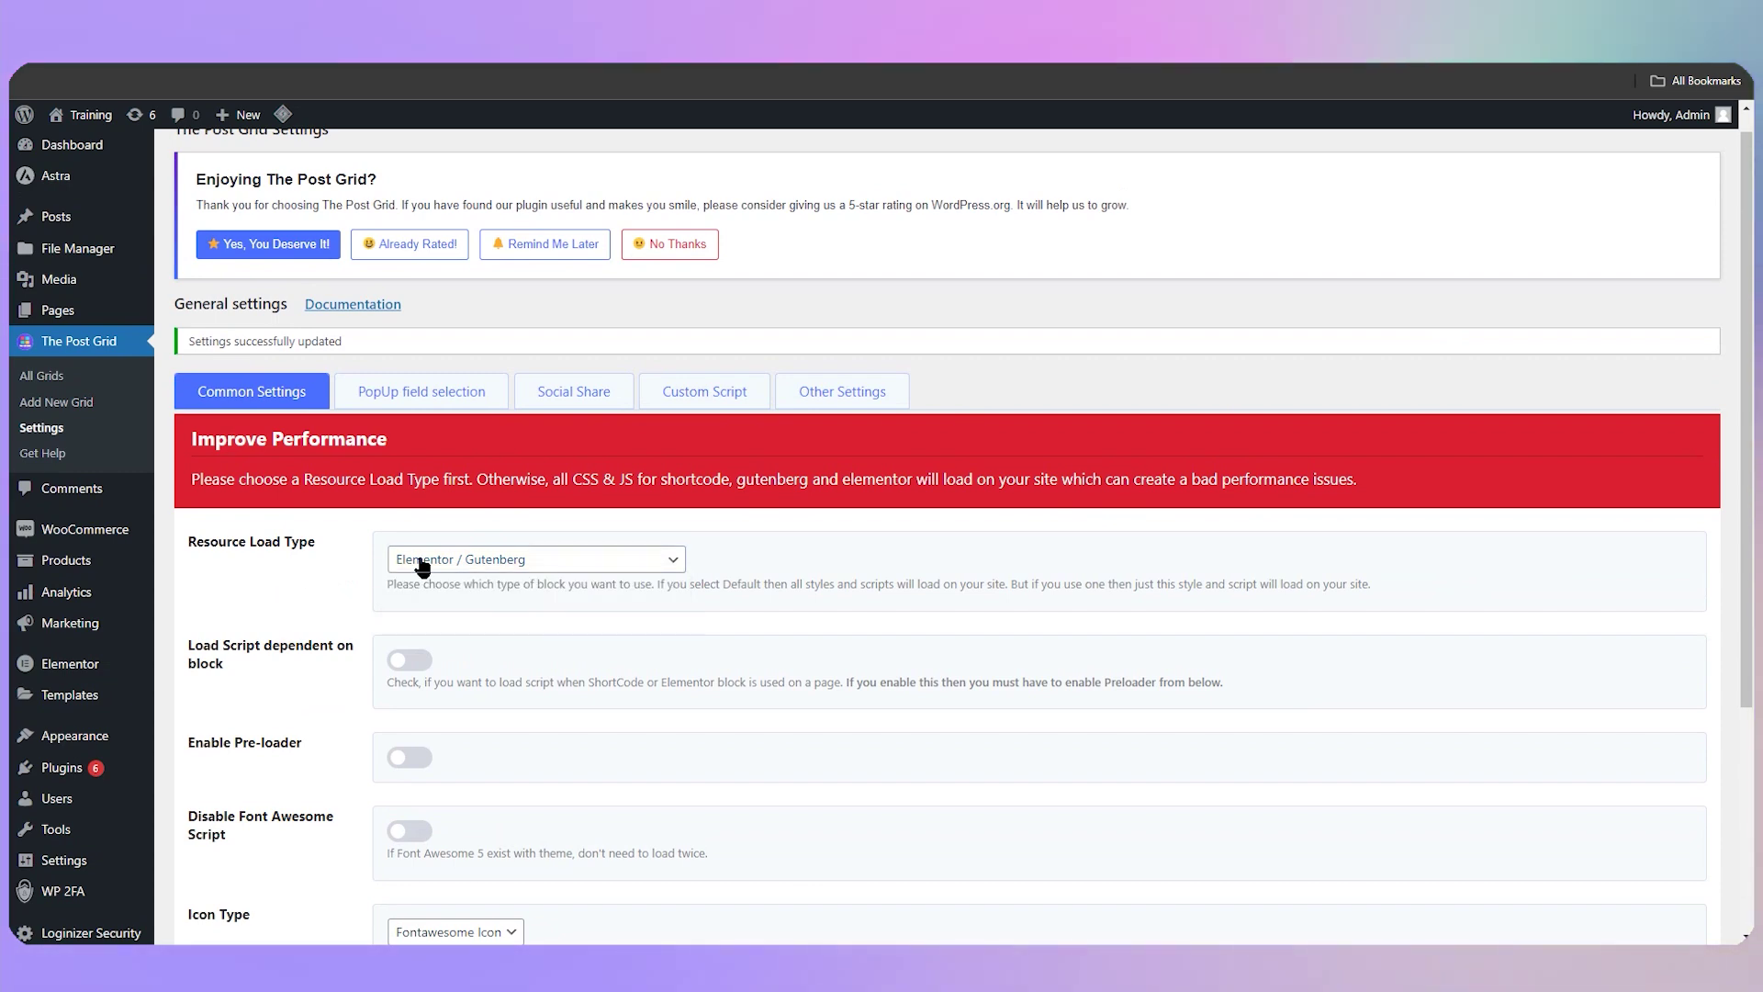
scroll(822, 545, down, 4)
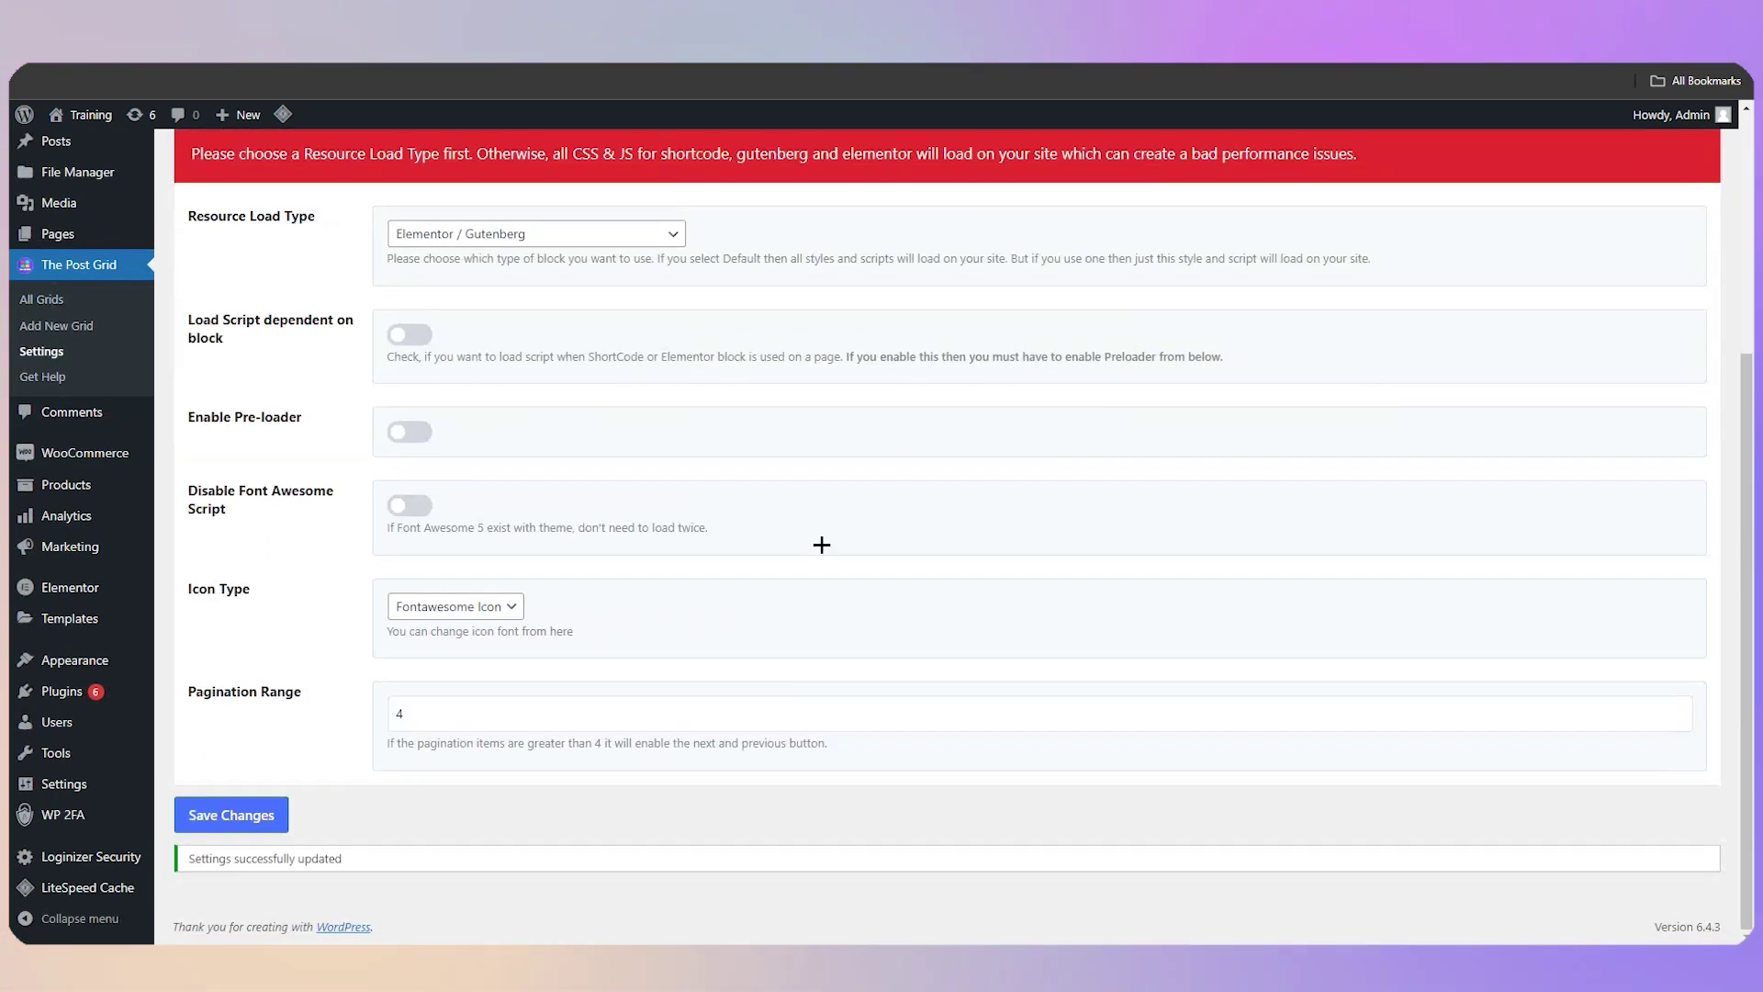
click(214, 820)
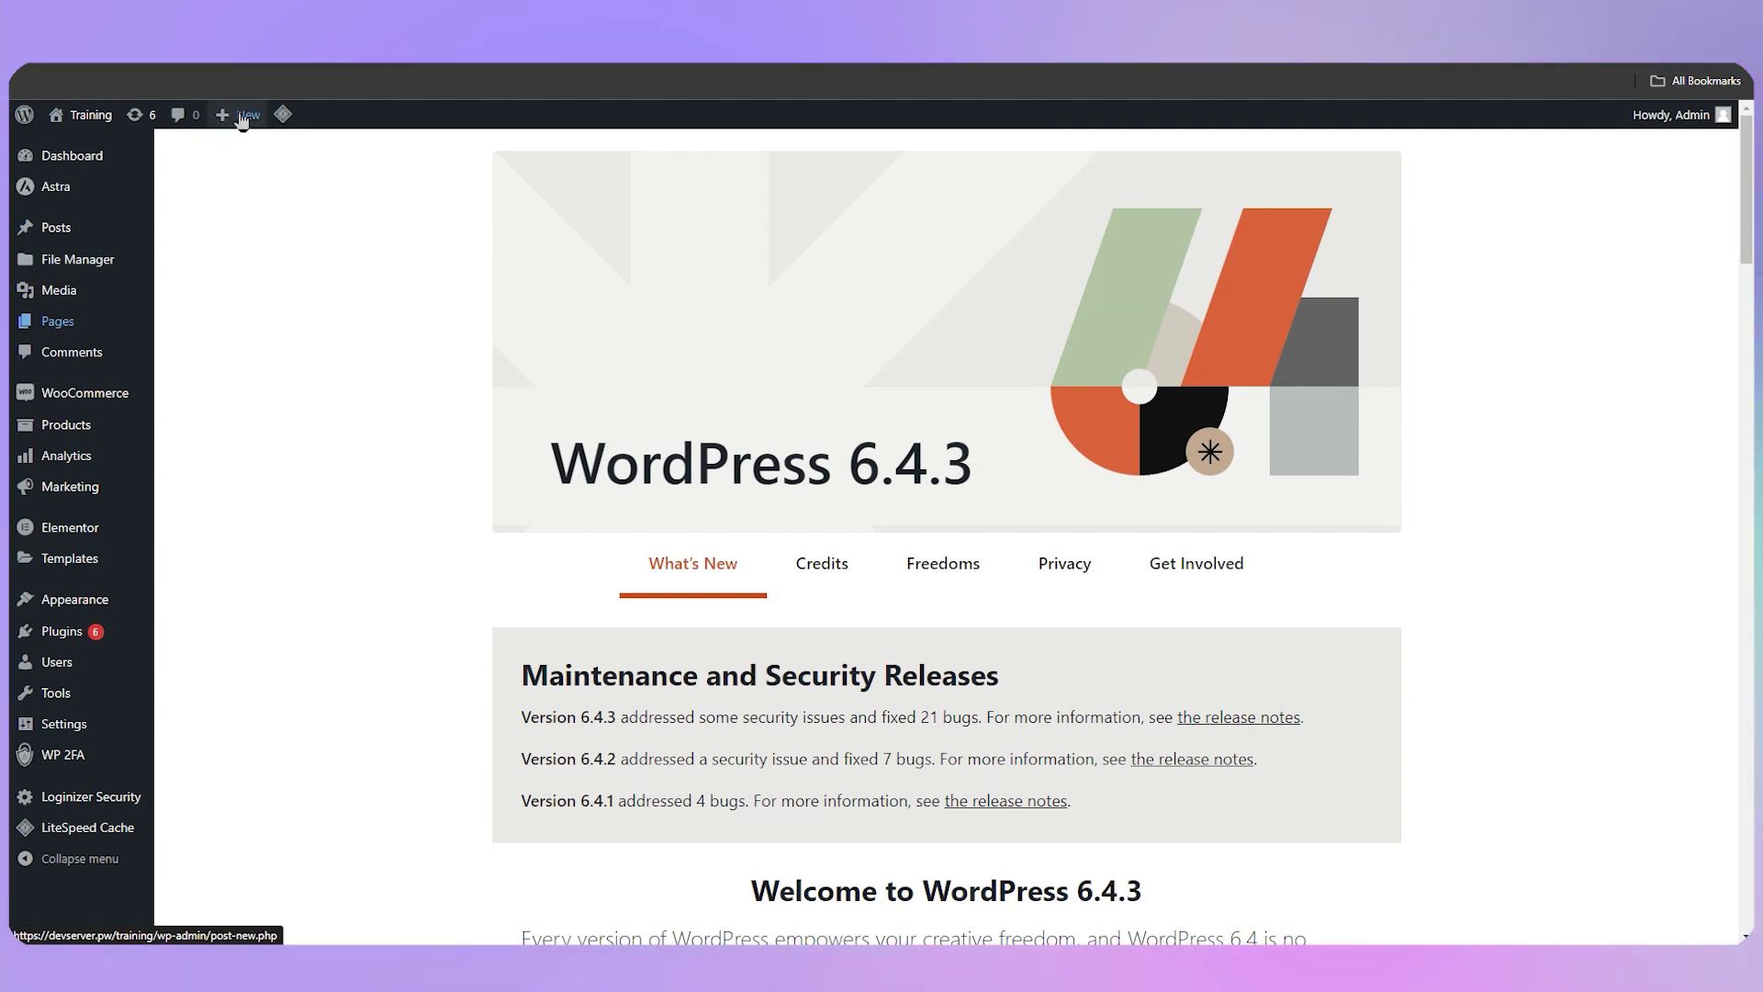
Step: Create a new page and open it for editing with Elementor
mouse_move(106, 327)
mouse_move(238, 115)
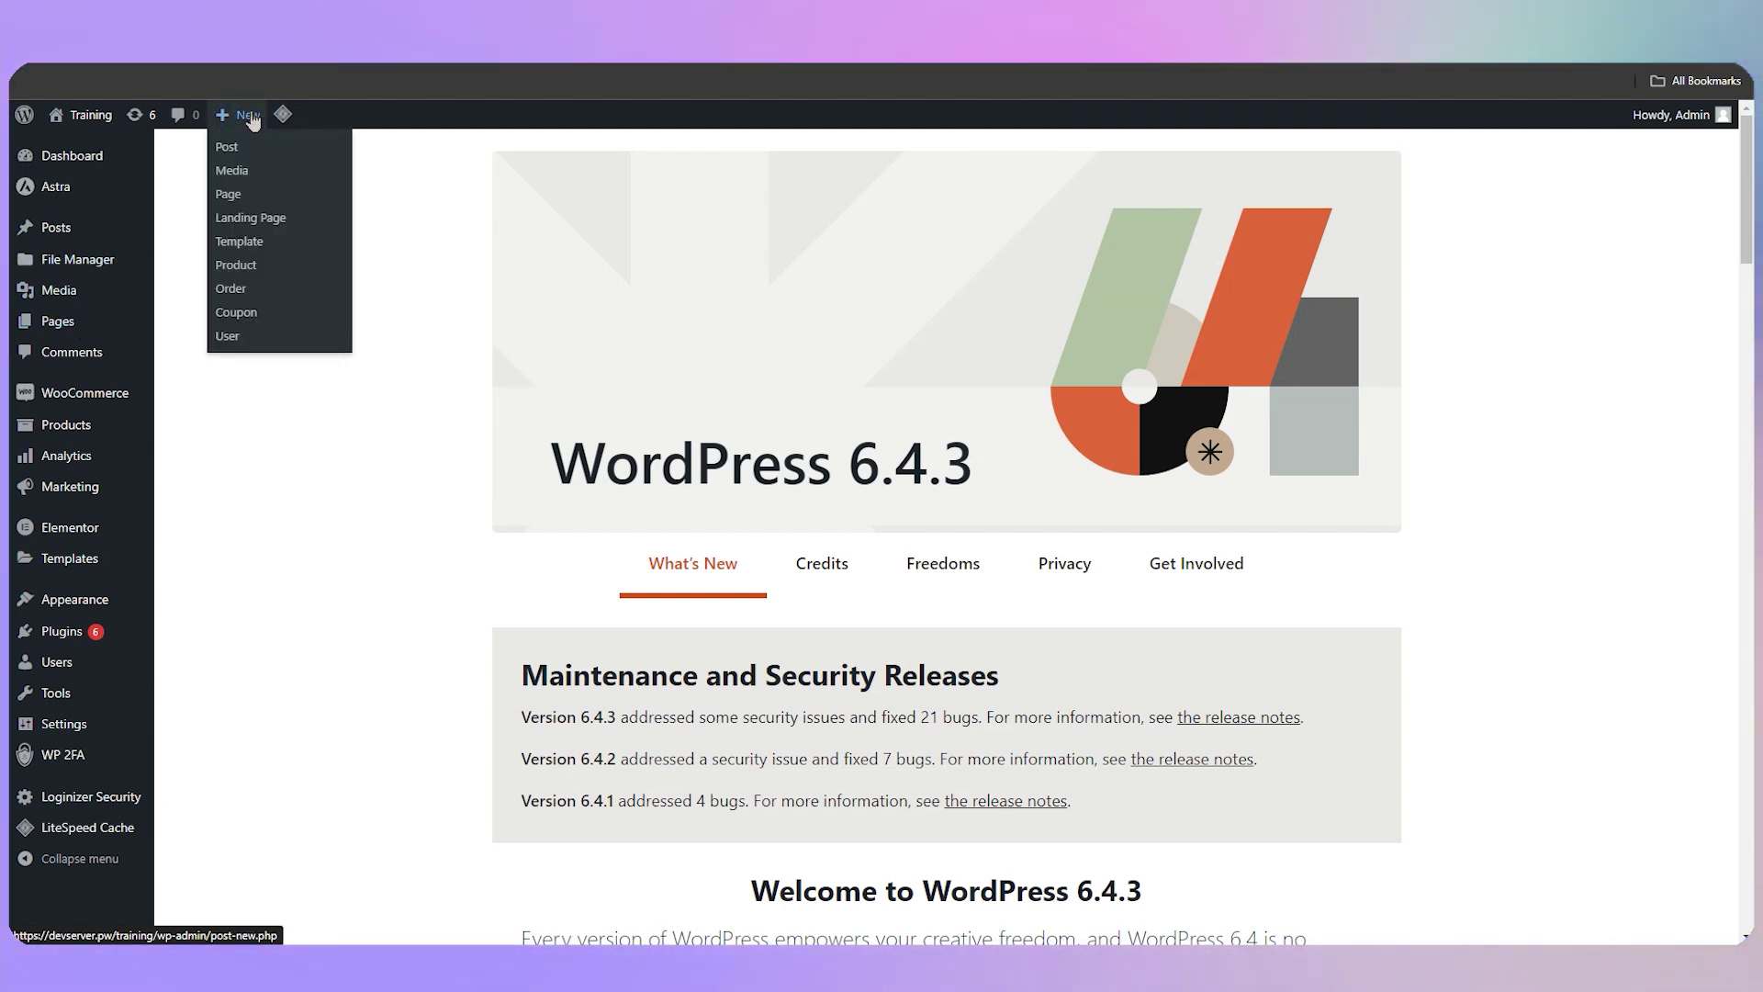
click(231, 195)
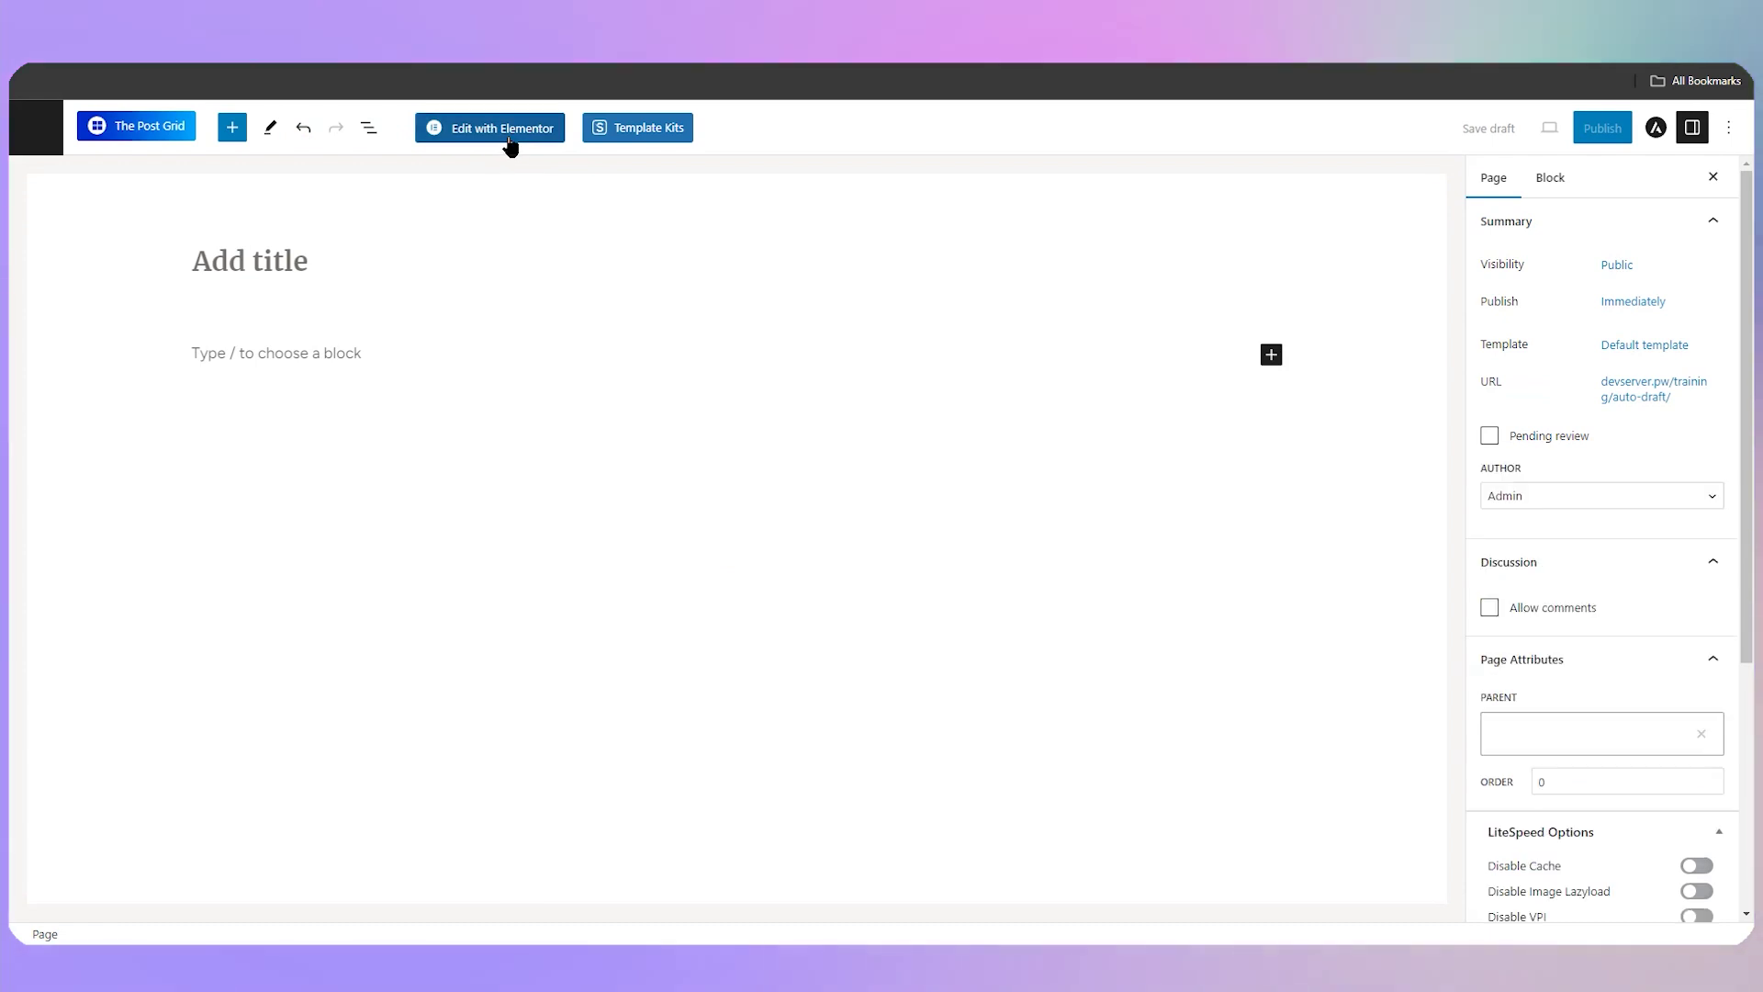
click(496, 140)
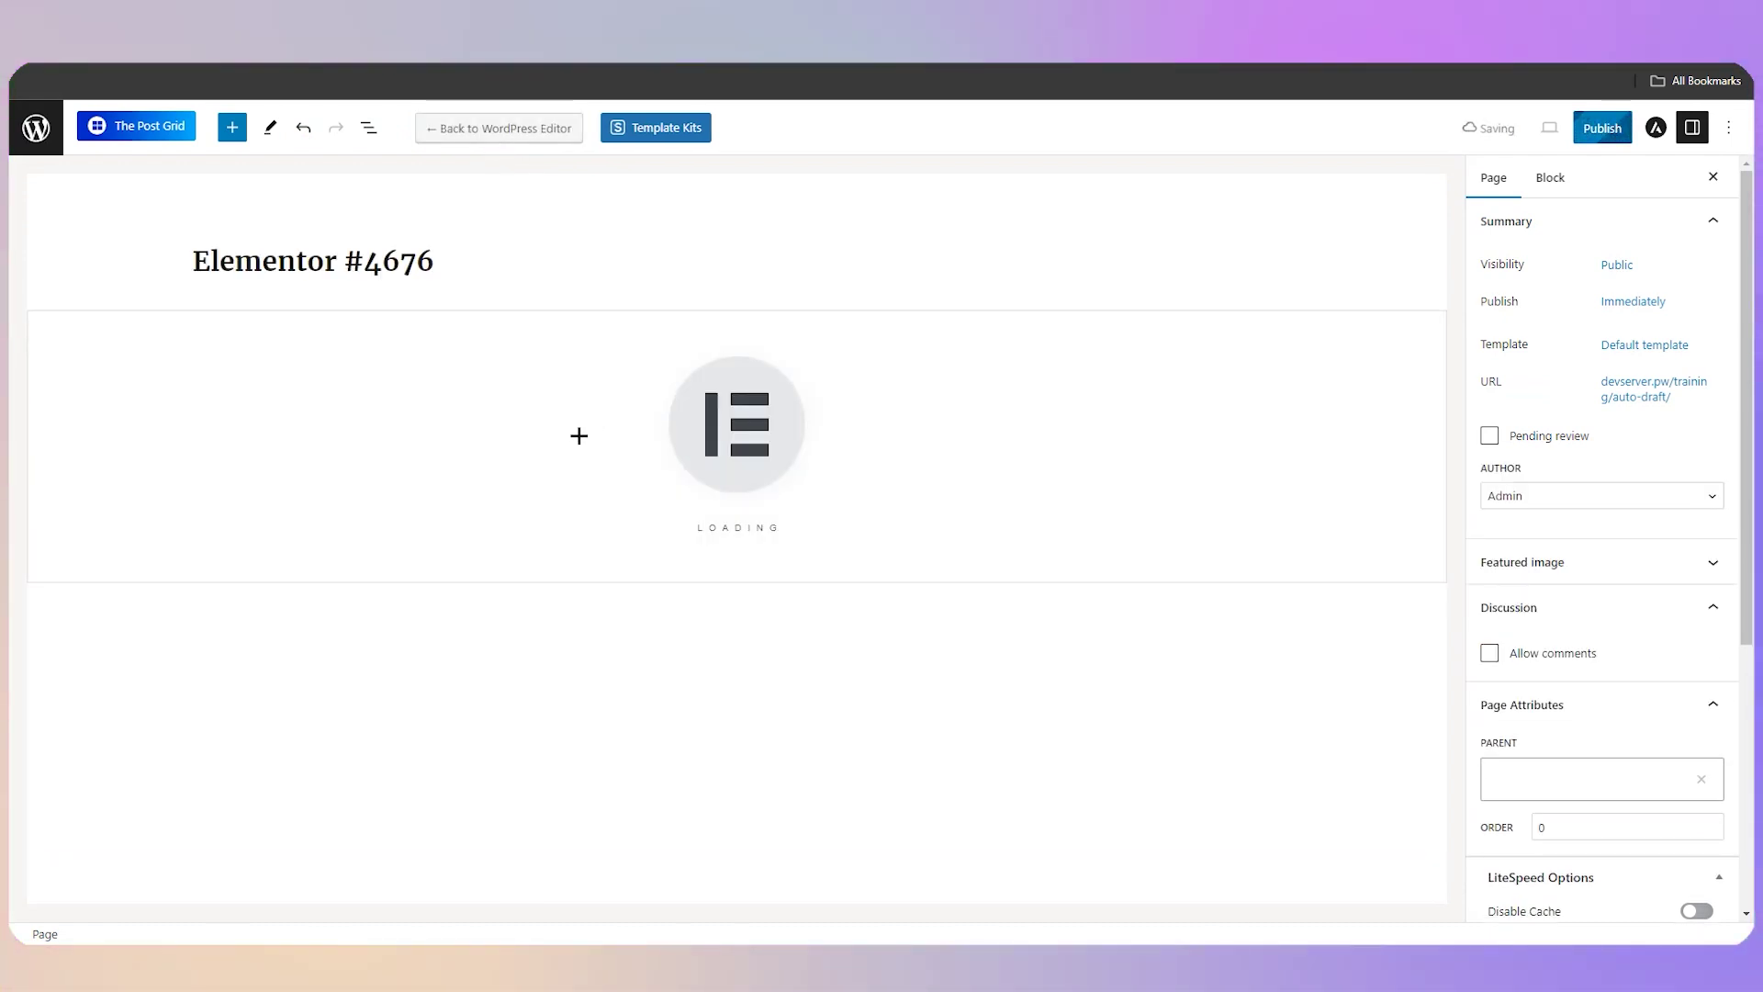
drag(686, 526, 782, 527)
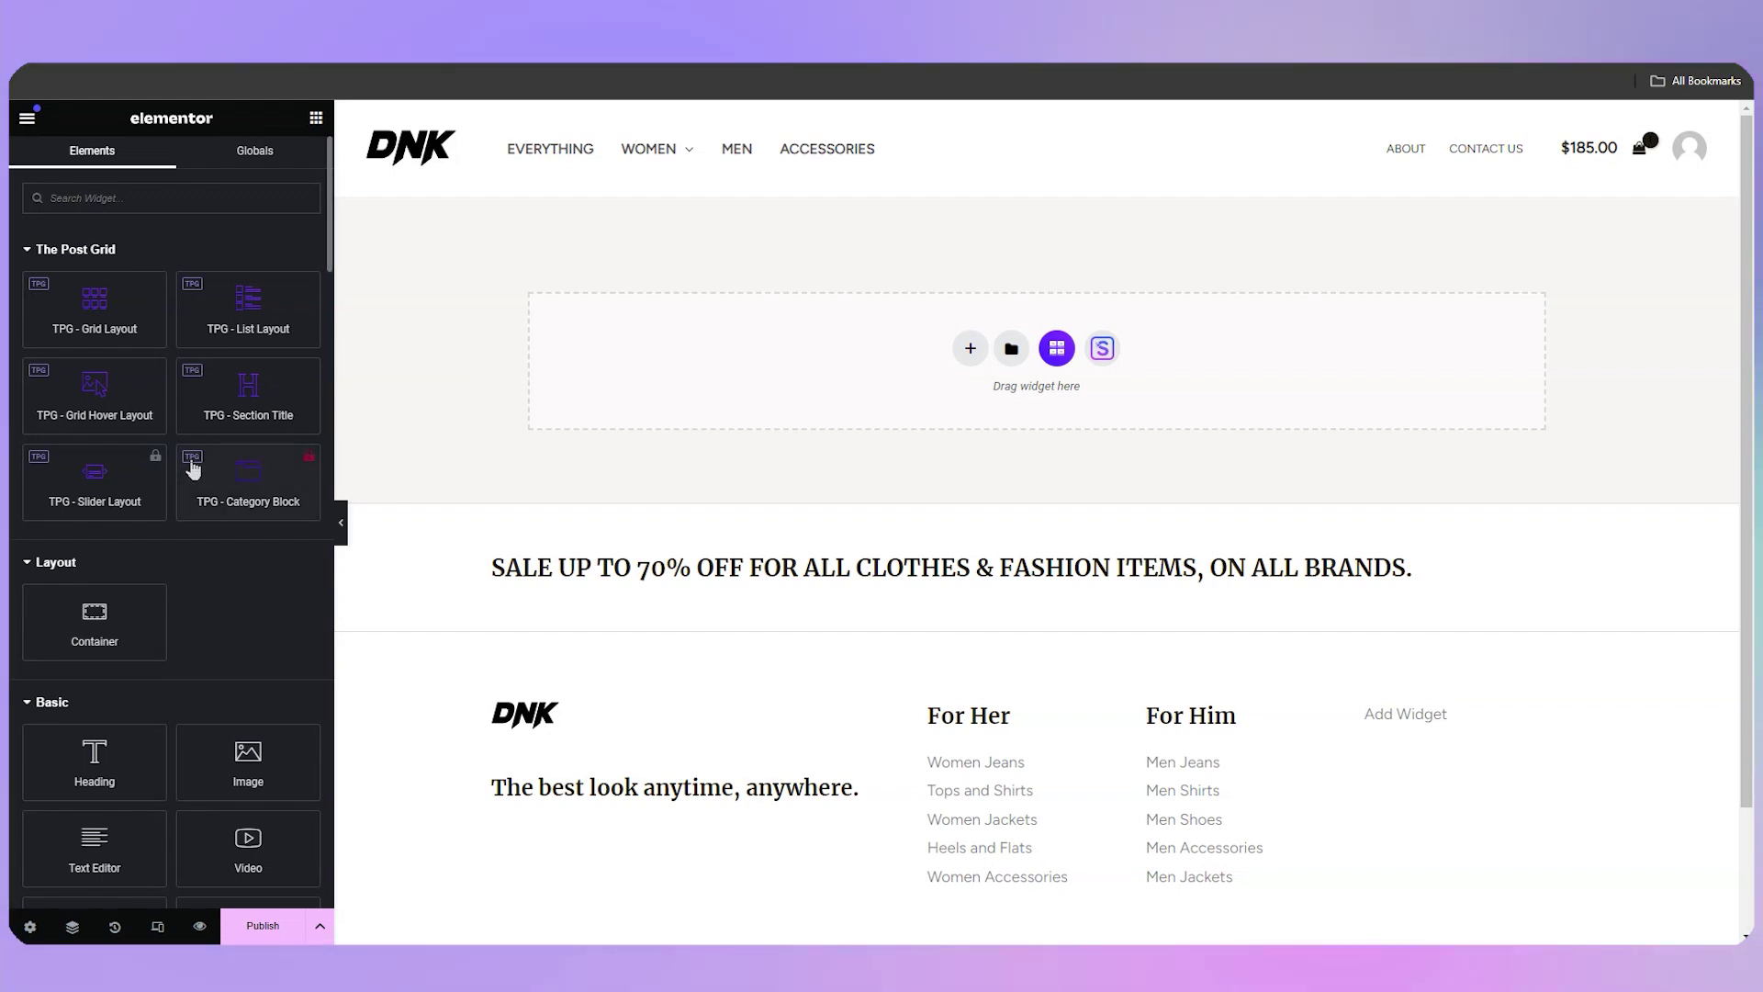
Step: Look over The Post Grid, Layout and Basic widget groups and add the TPG - Grid Layout widget to the empty page area
click(69, 249)
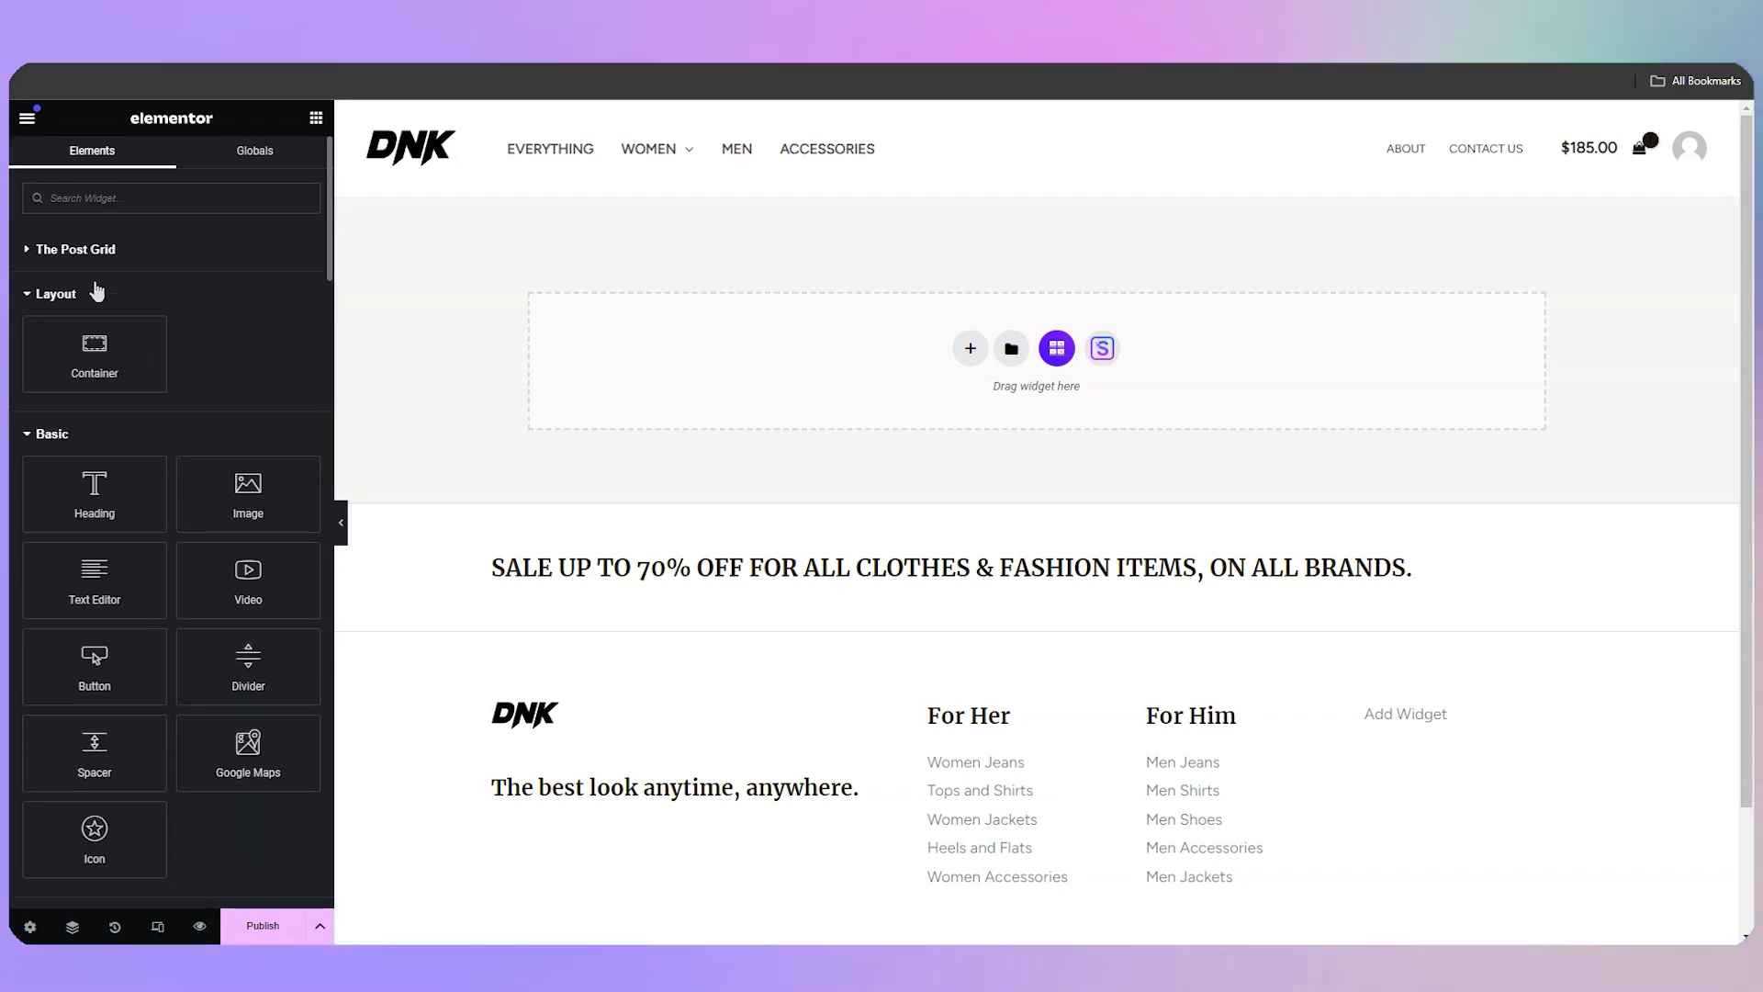
click(53, 295)
click(52, 336)
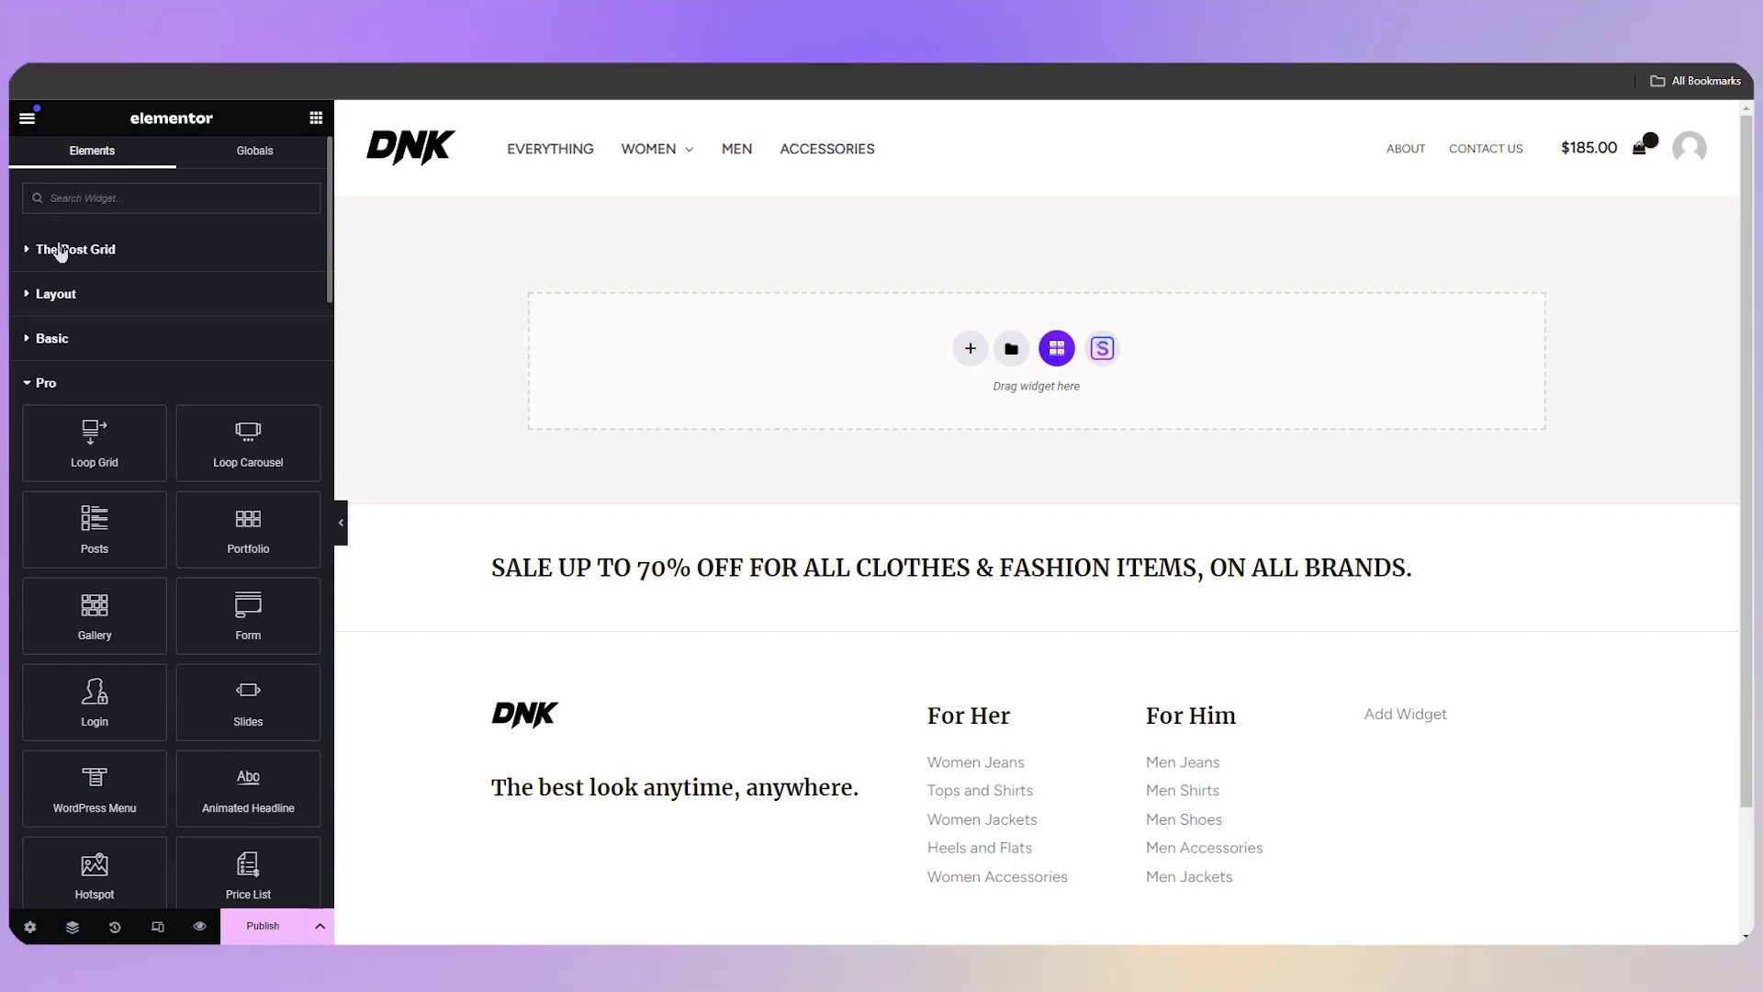
click(31, 294)
click(33, 433)
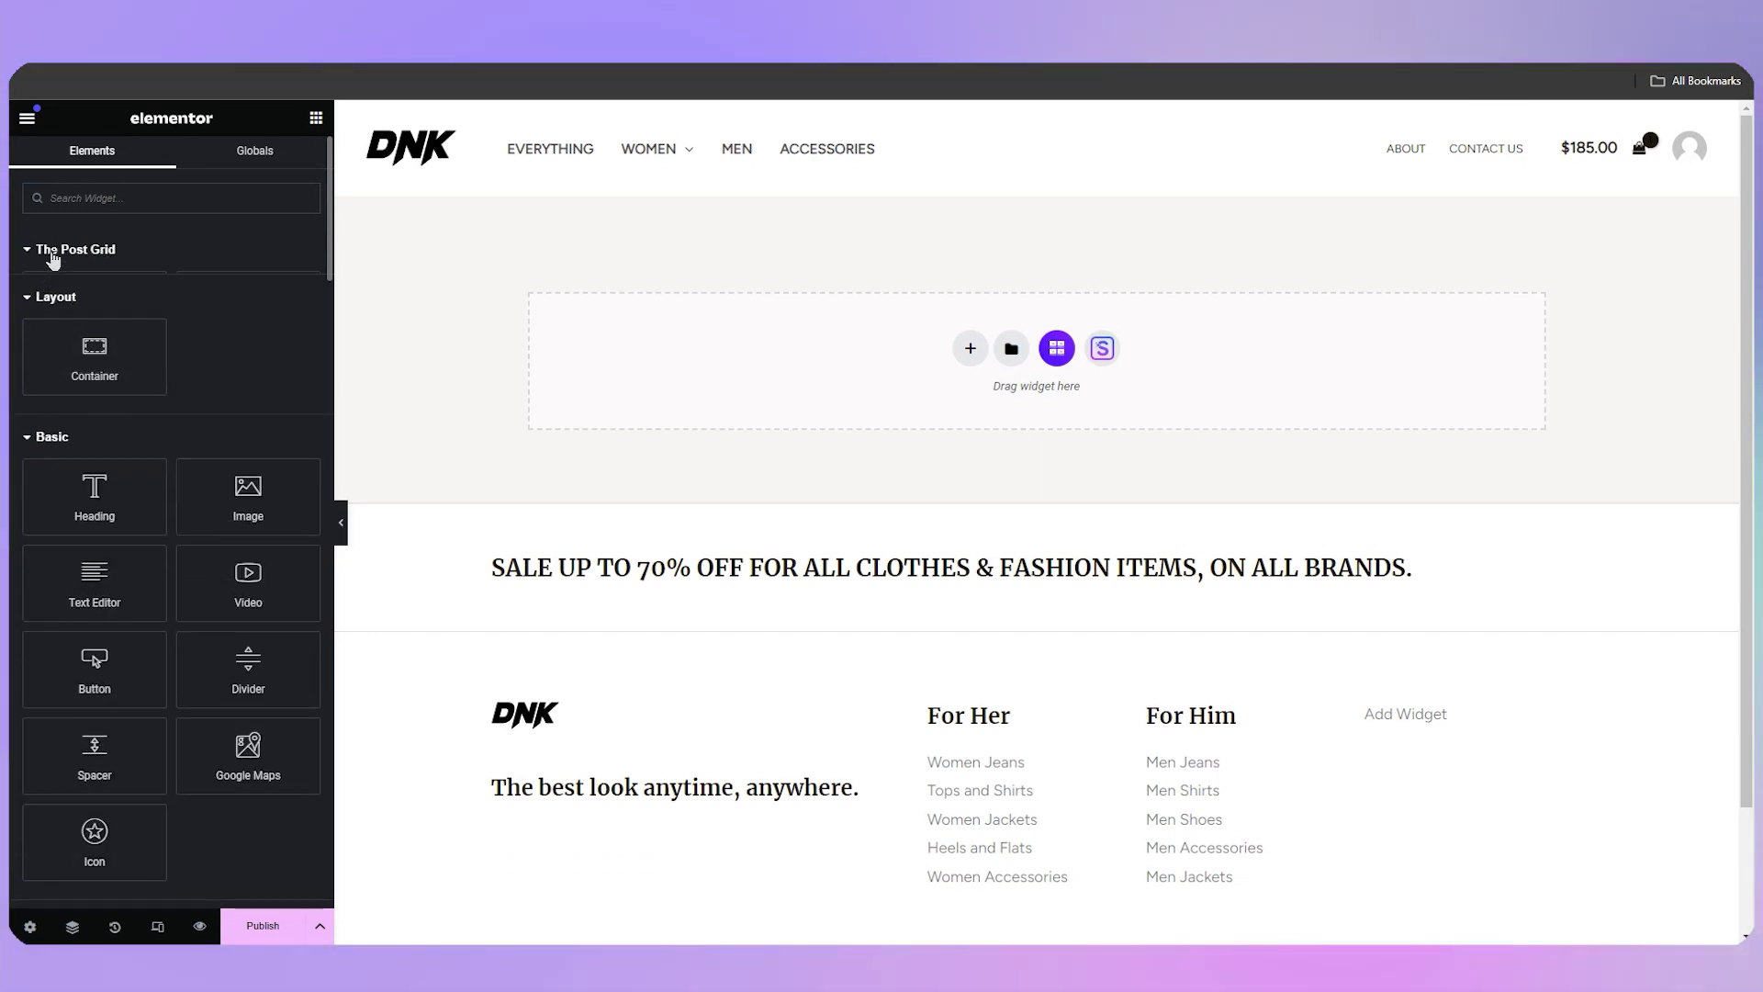
click(51, 251)
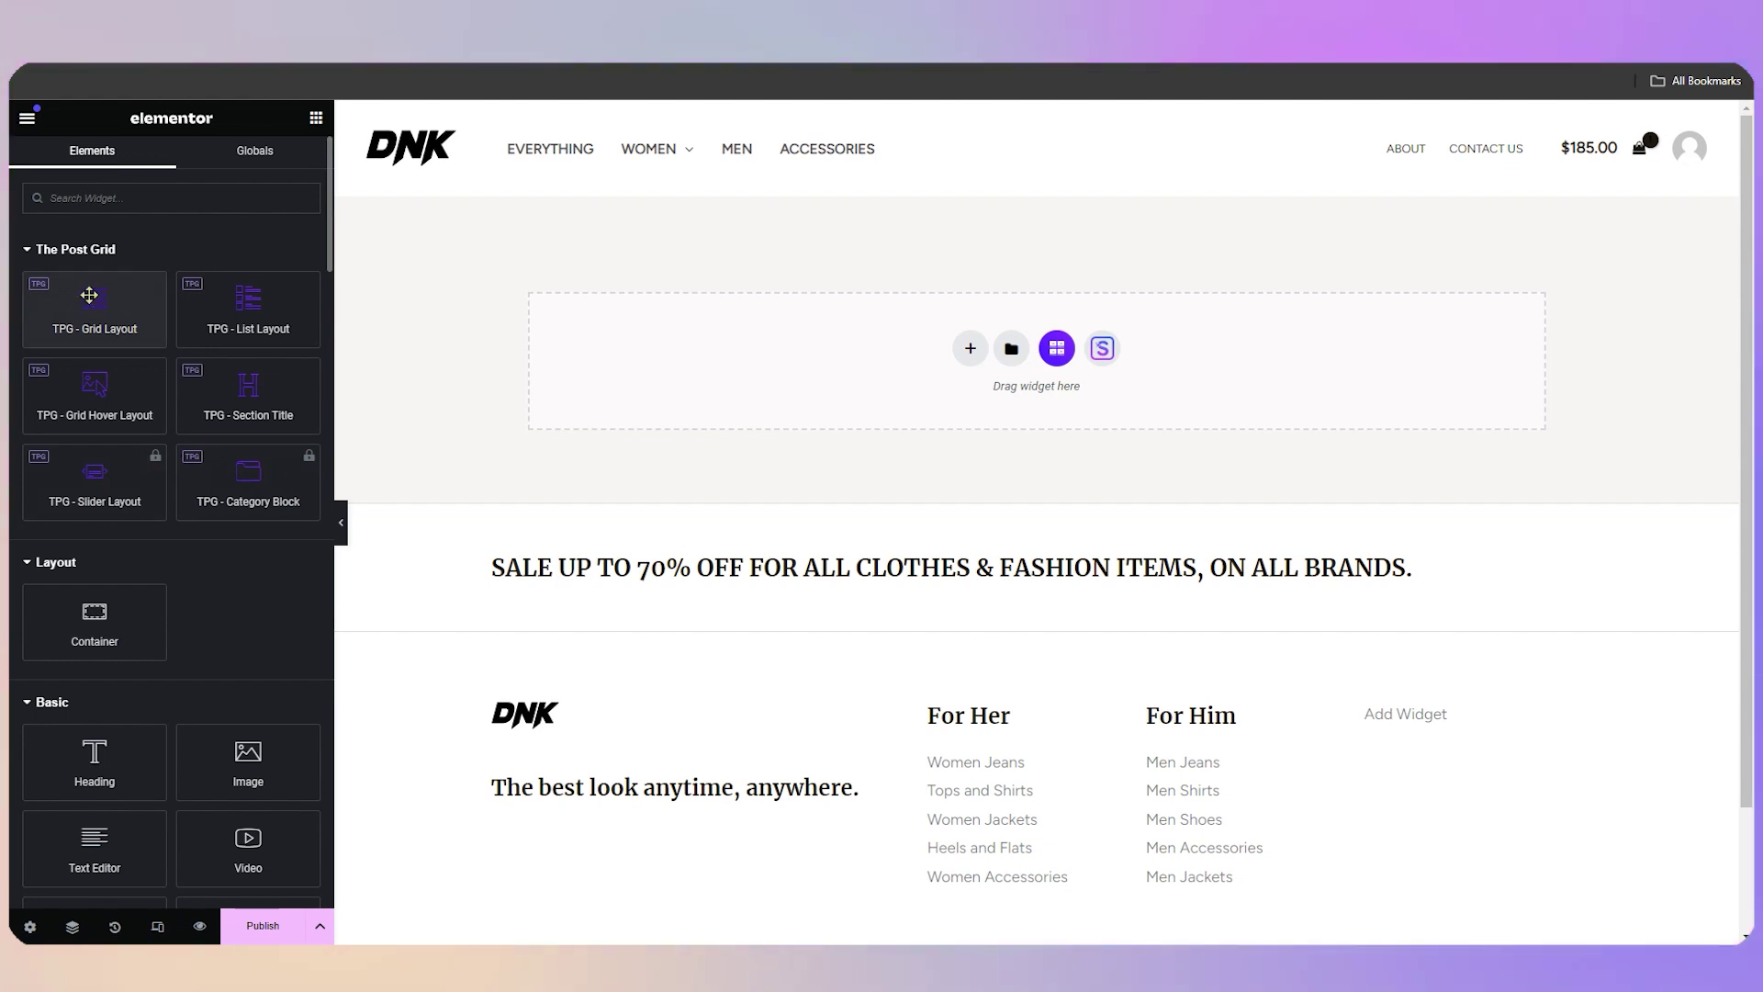
drag(65, 326, 909, 356)
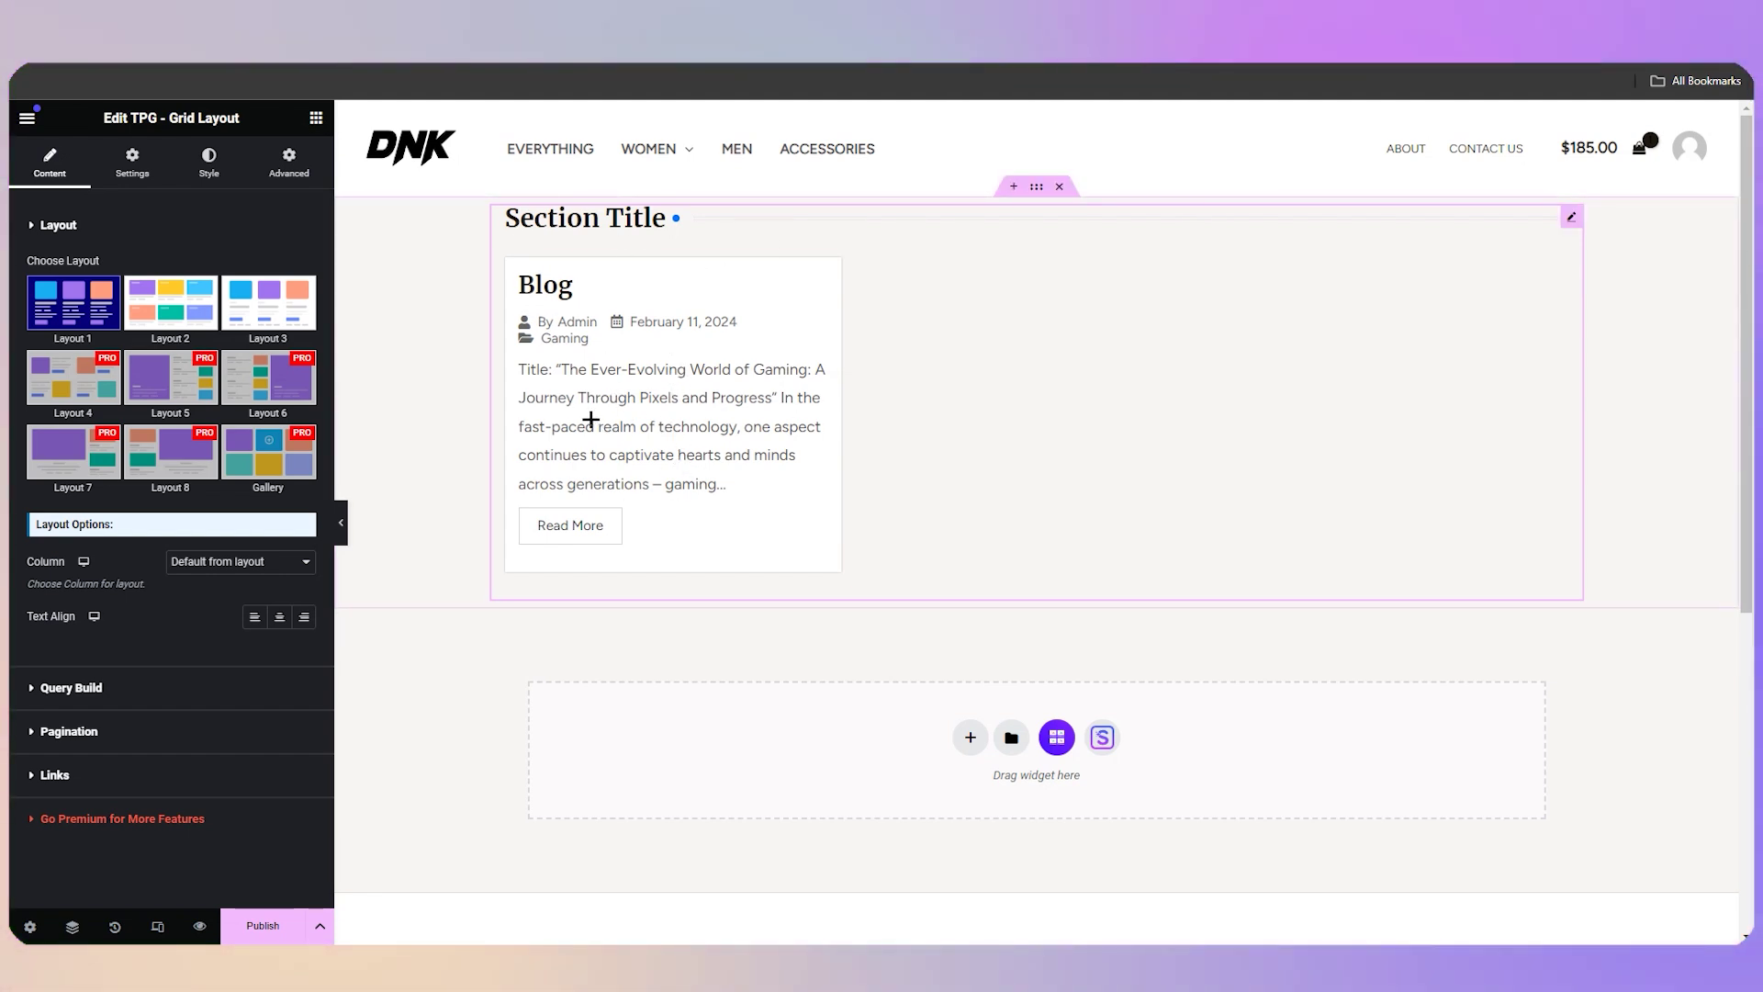
Step: Try Layout 2 and Layout 3 for the post grid, and return it to Layout 1
click(163, 321)
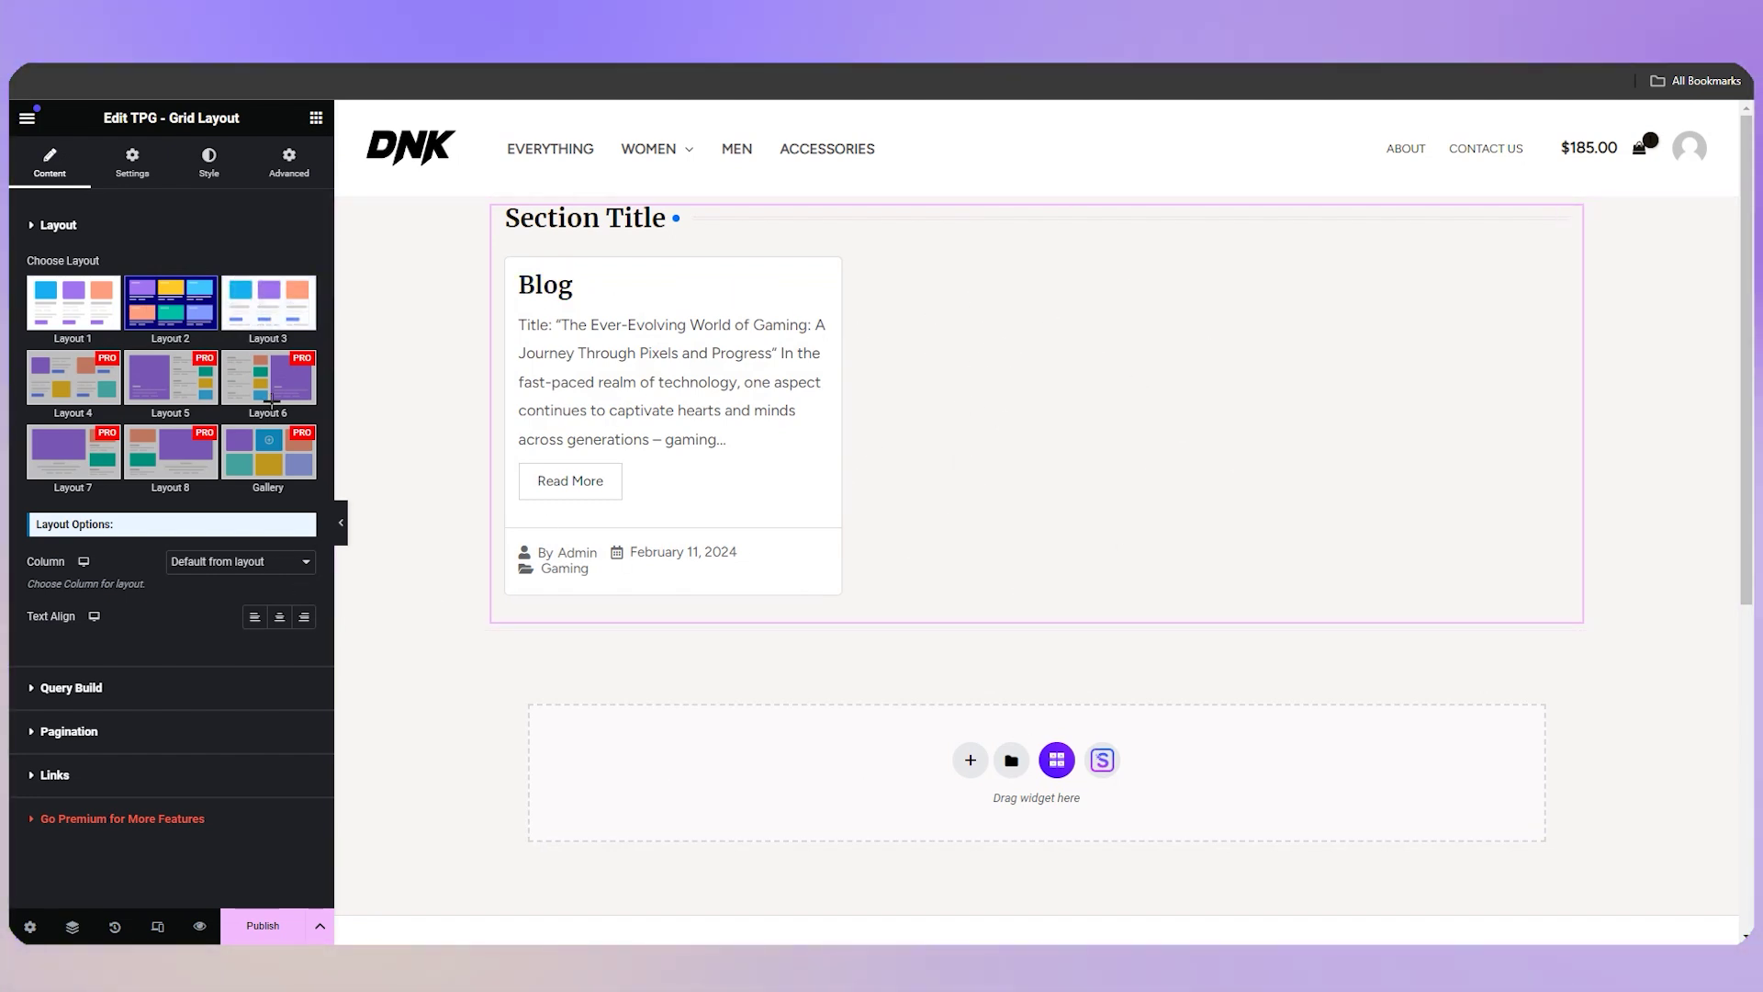
click(268, 301)
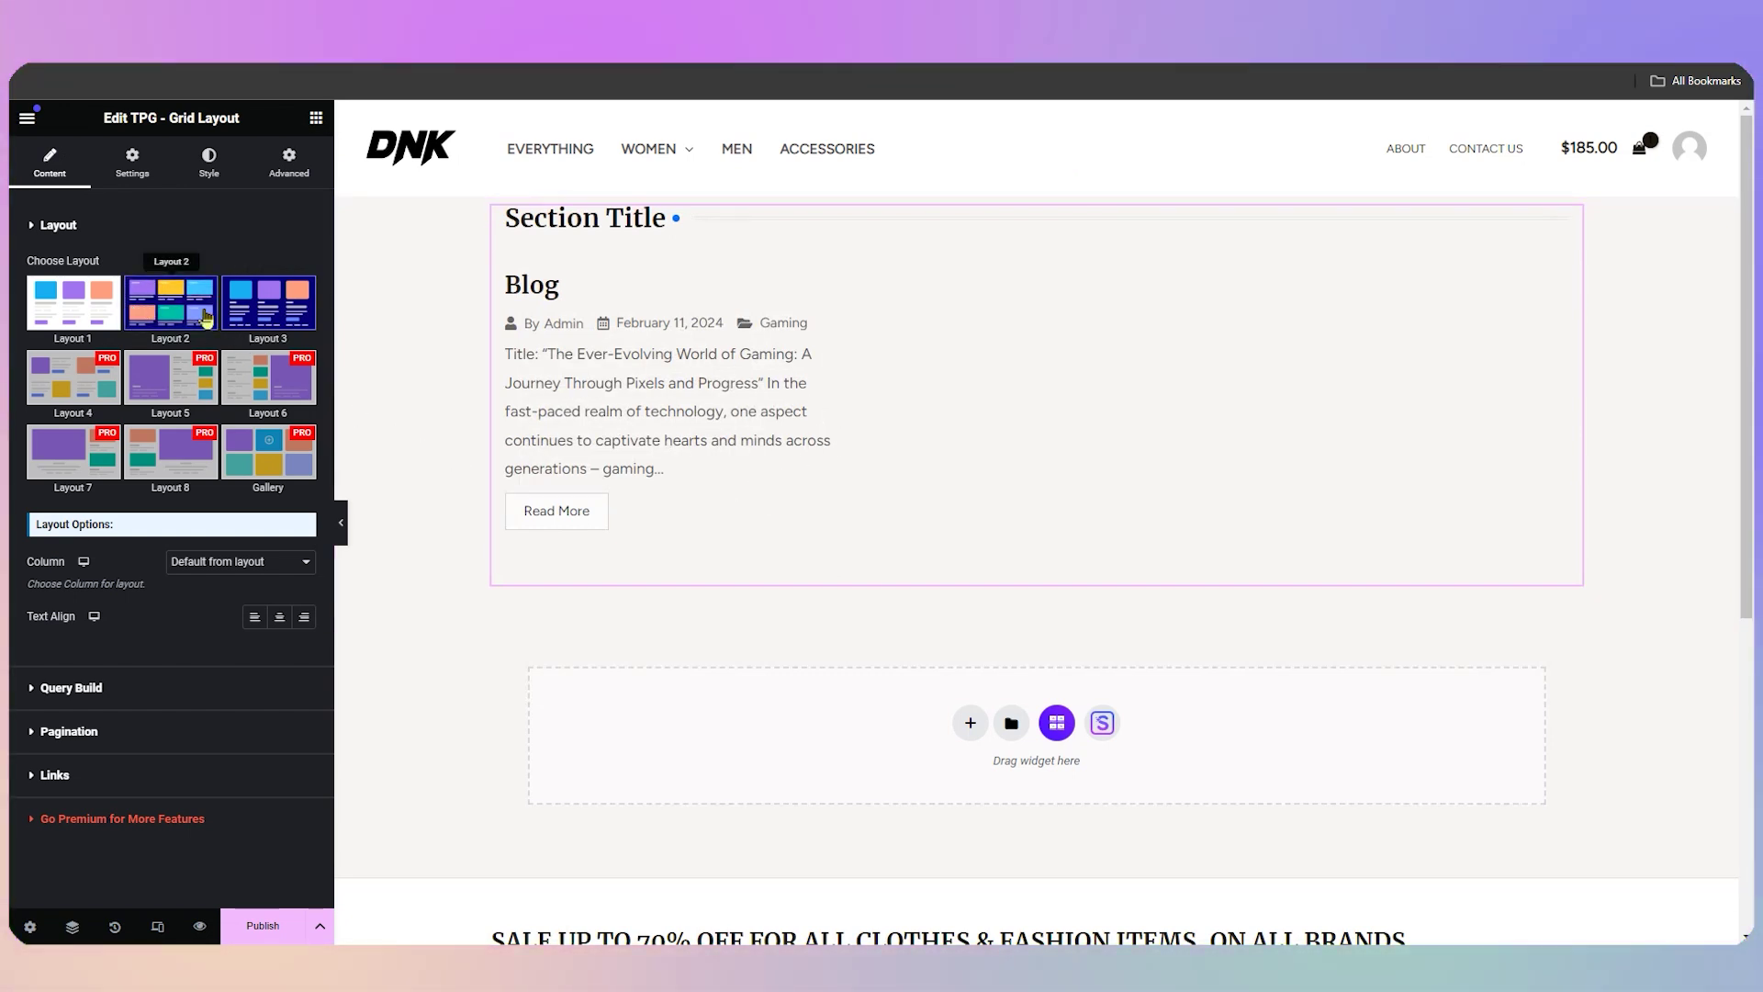
key(ctrl+plus)
key(ctrl+plus)
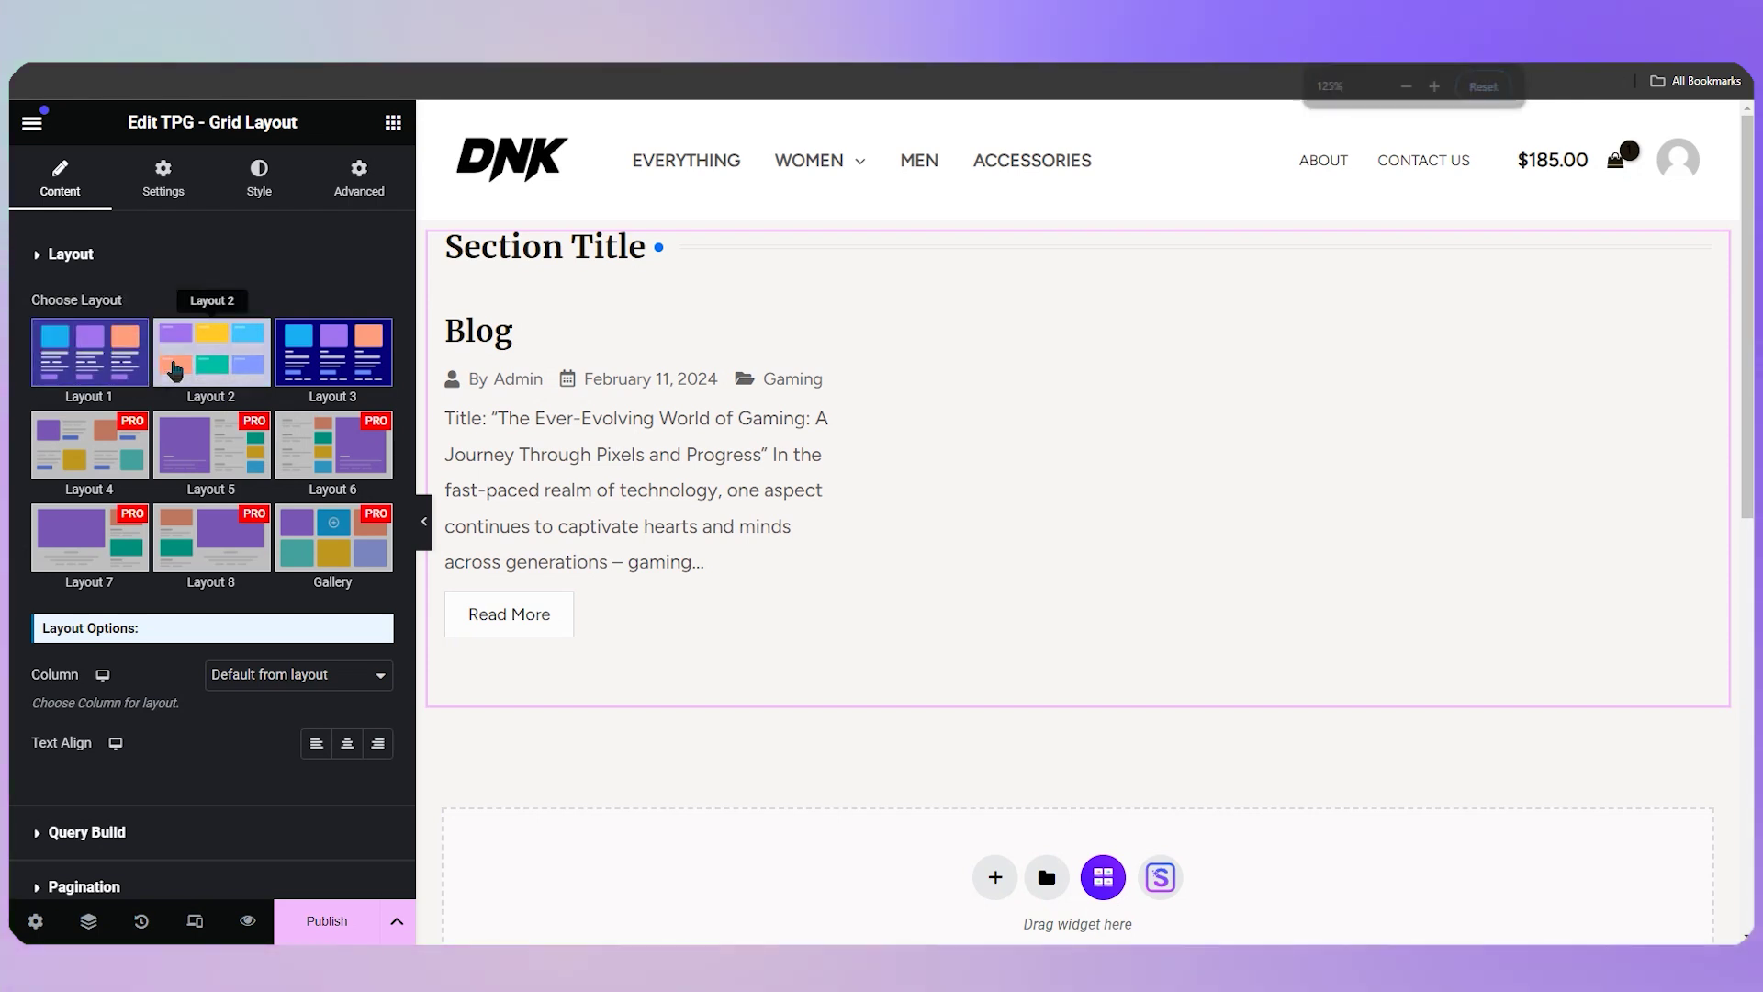
click(63, 356)
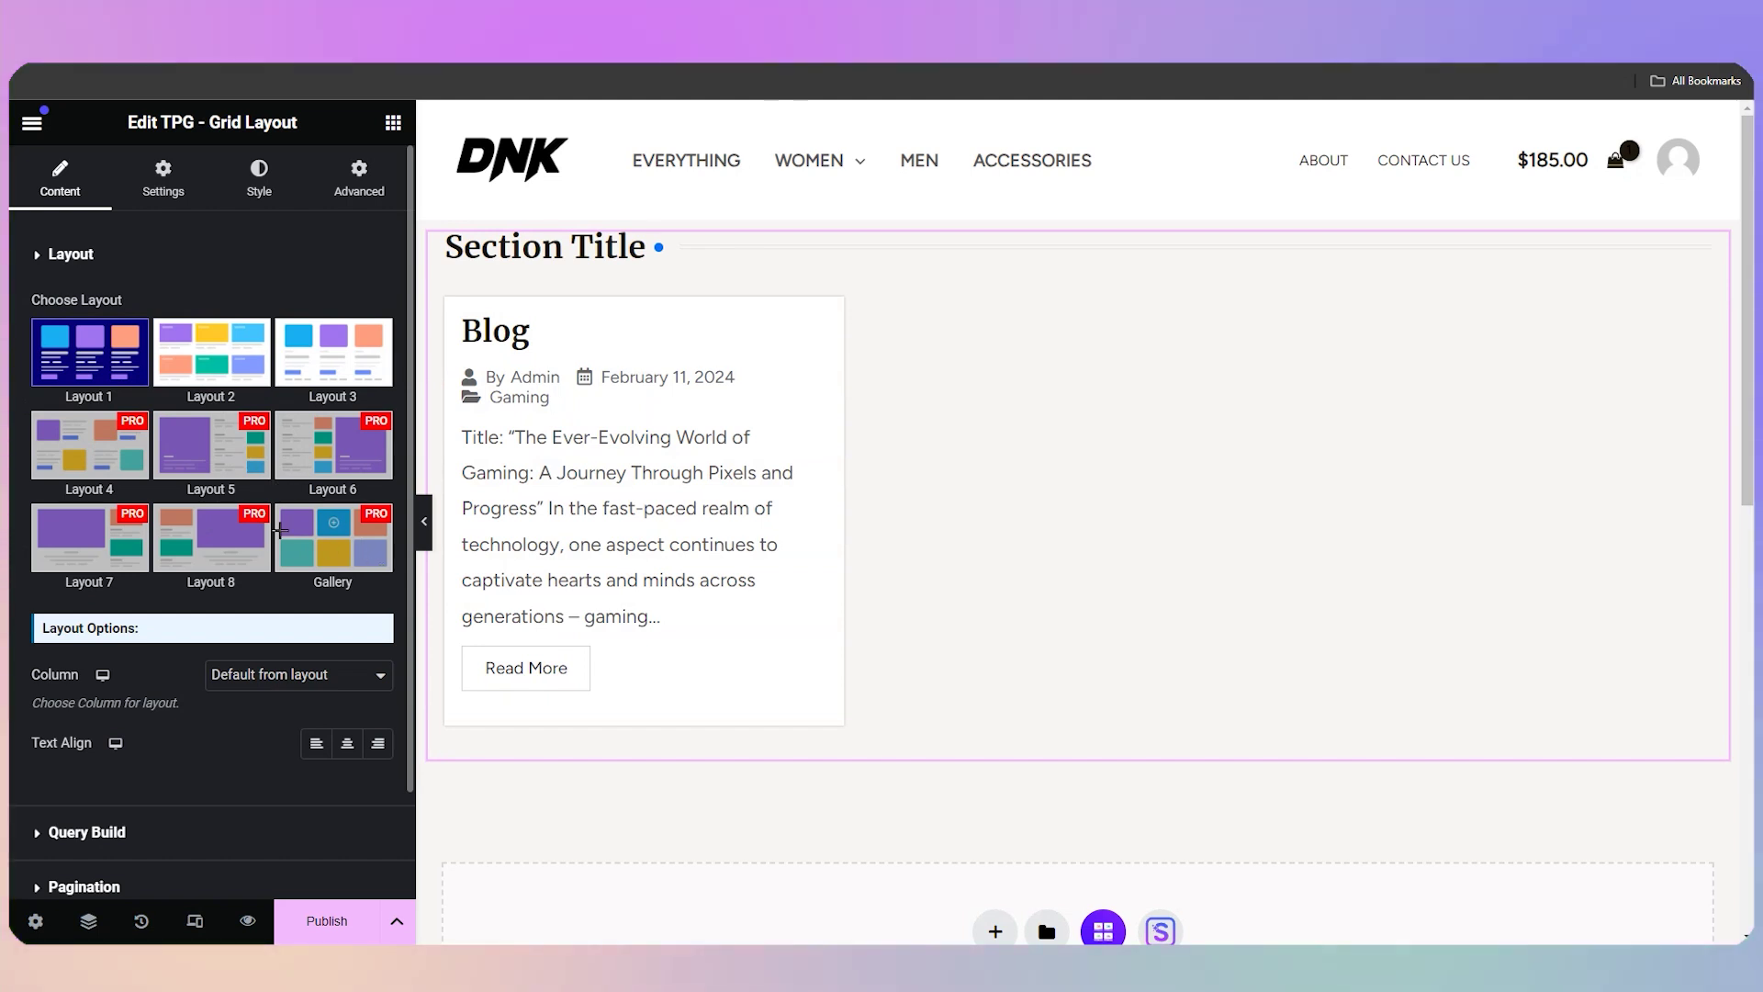
scroll(196, 480, down, 1)
scroll(196, 480, up, 1)
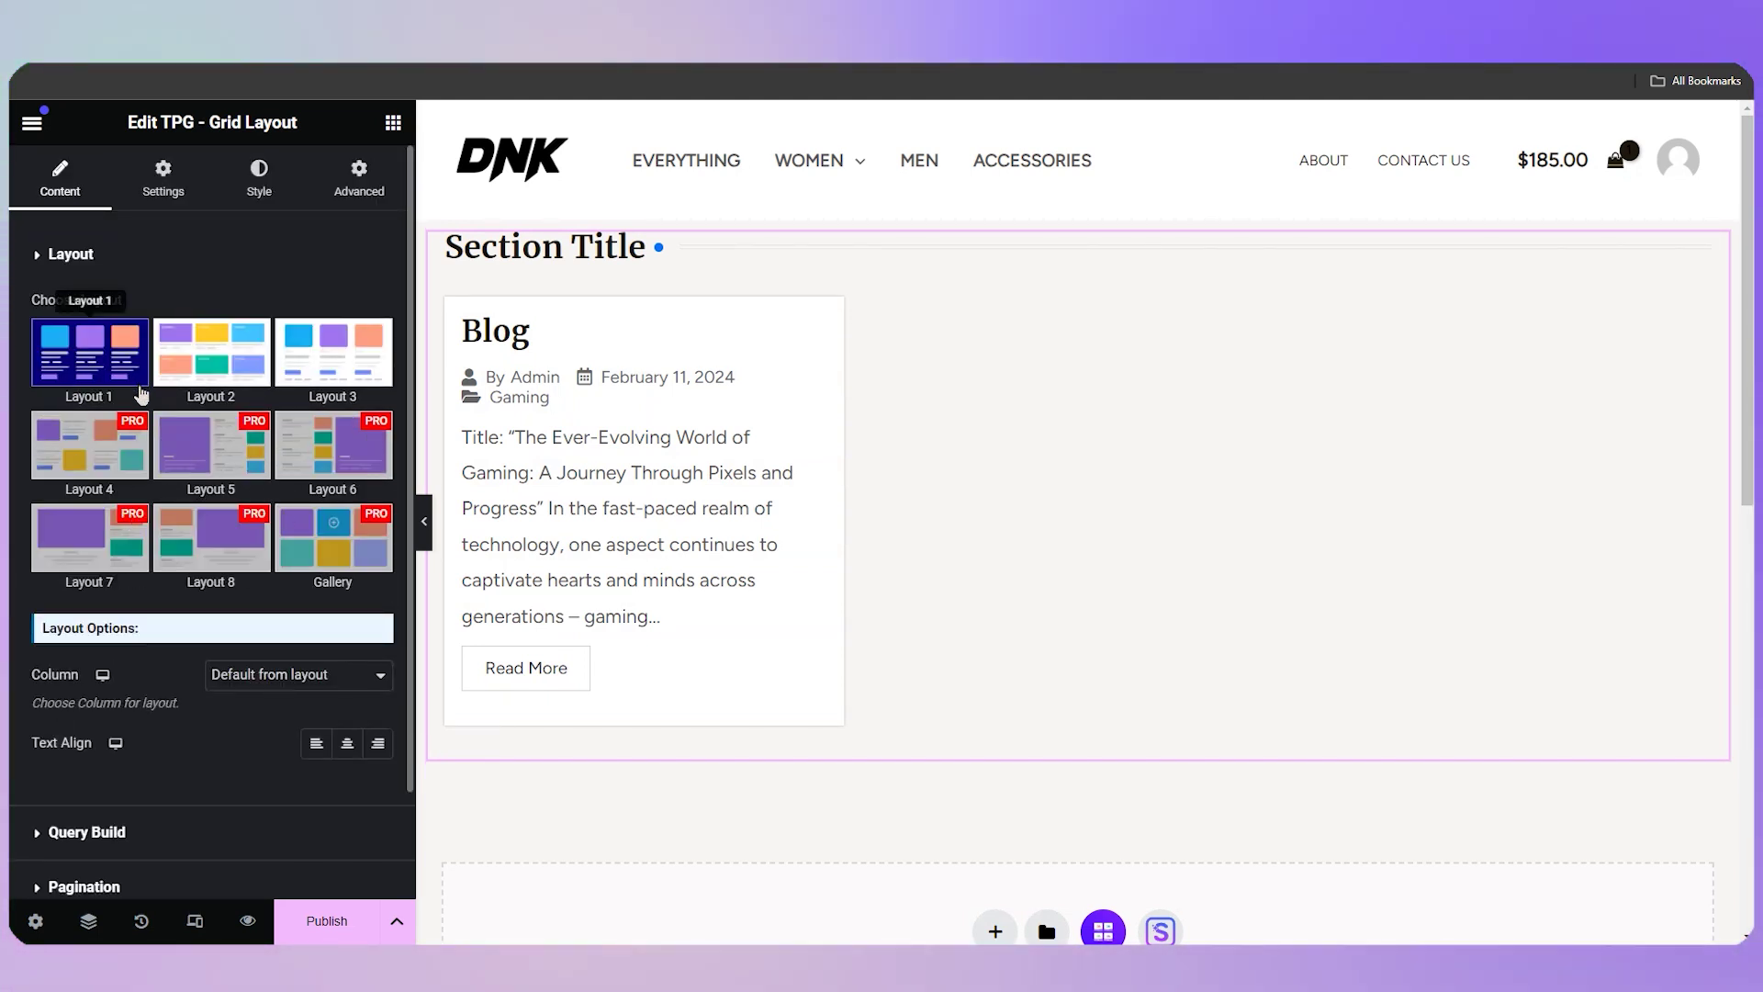
Step: Try centered text in the grid layout options, and set the post grid's text alignment to left
key(ctrl+minus)
key(ctrl+minus)
key(ctrl+plus)
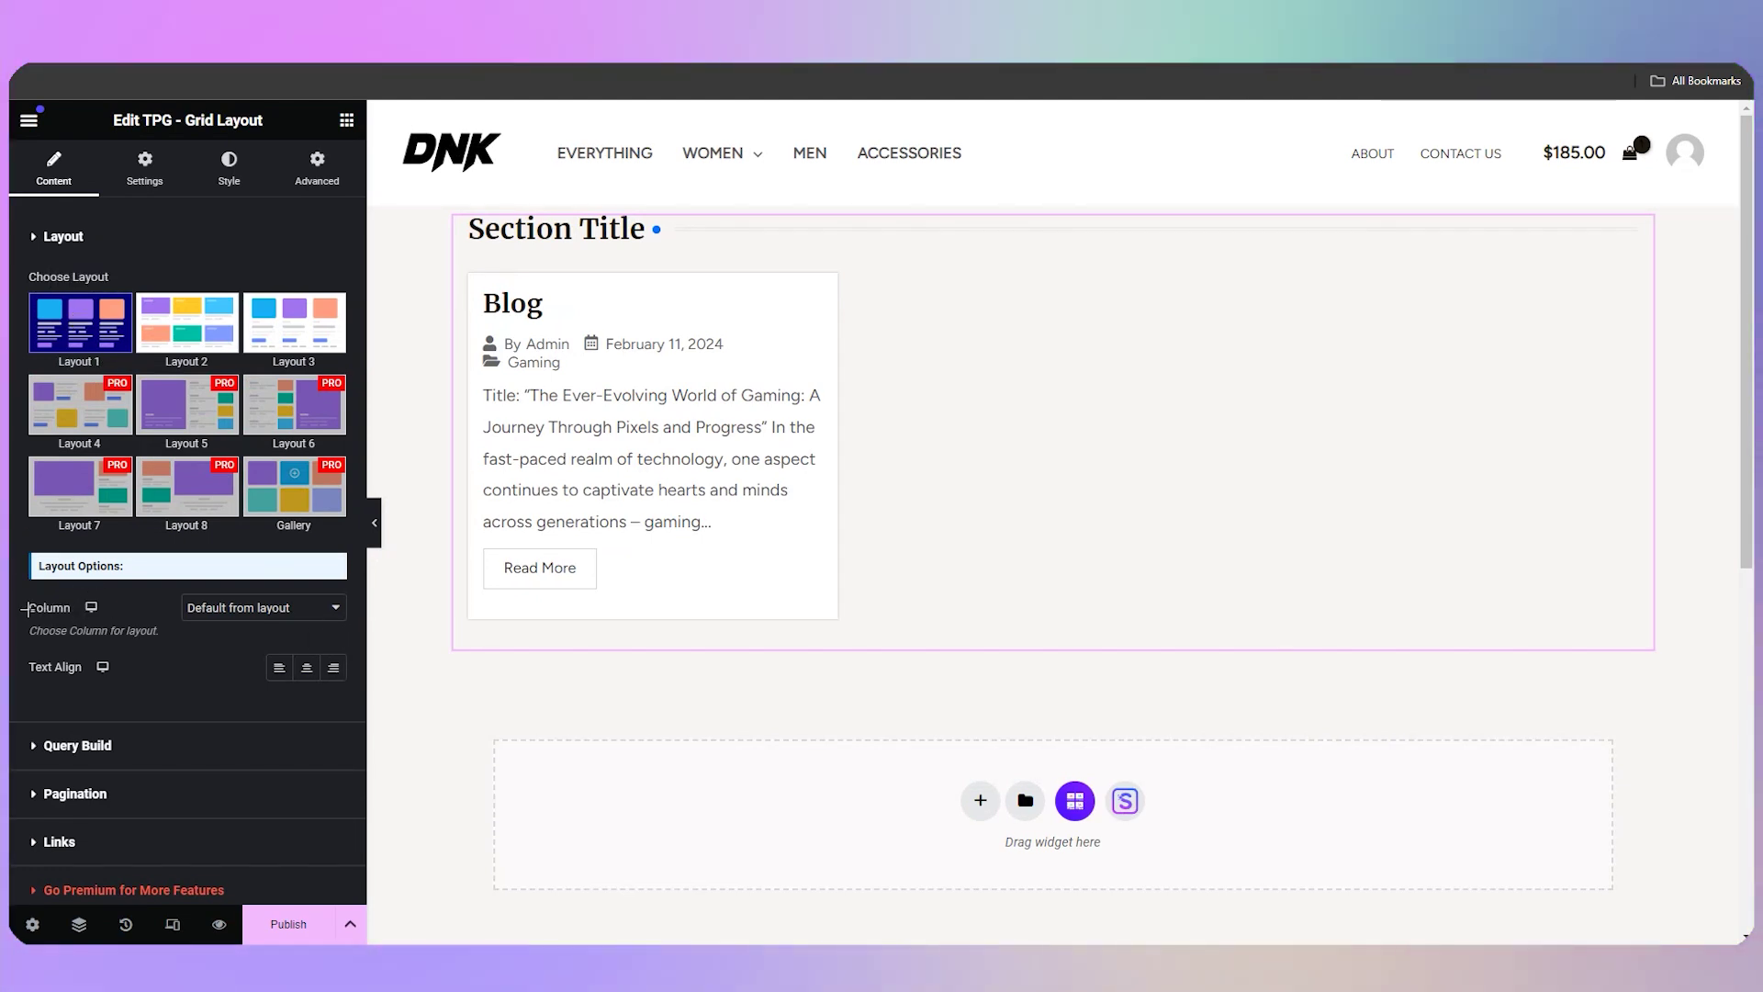
click(230, 608)
click(311, 679)
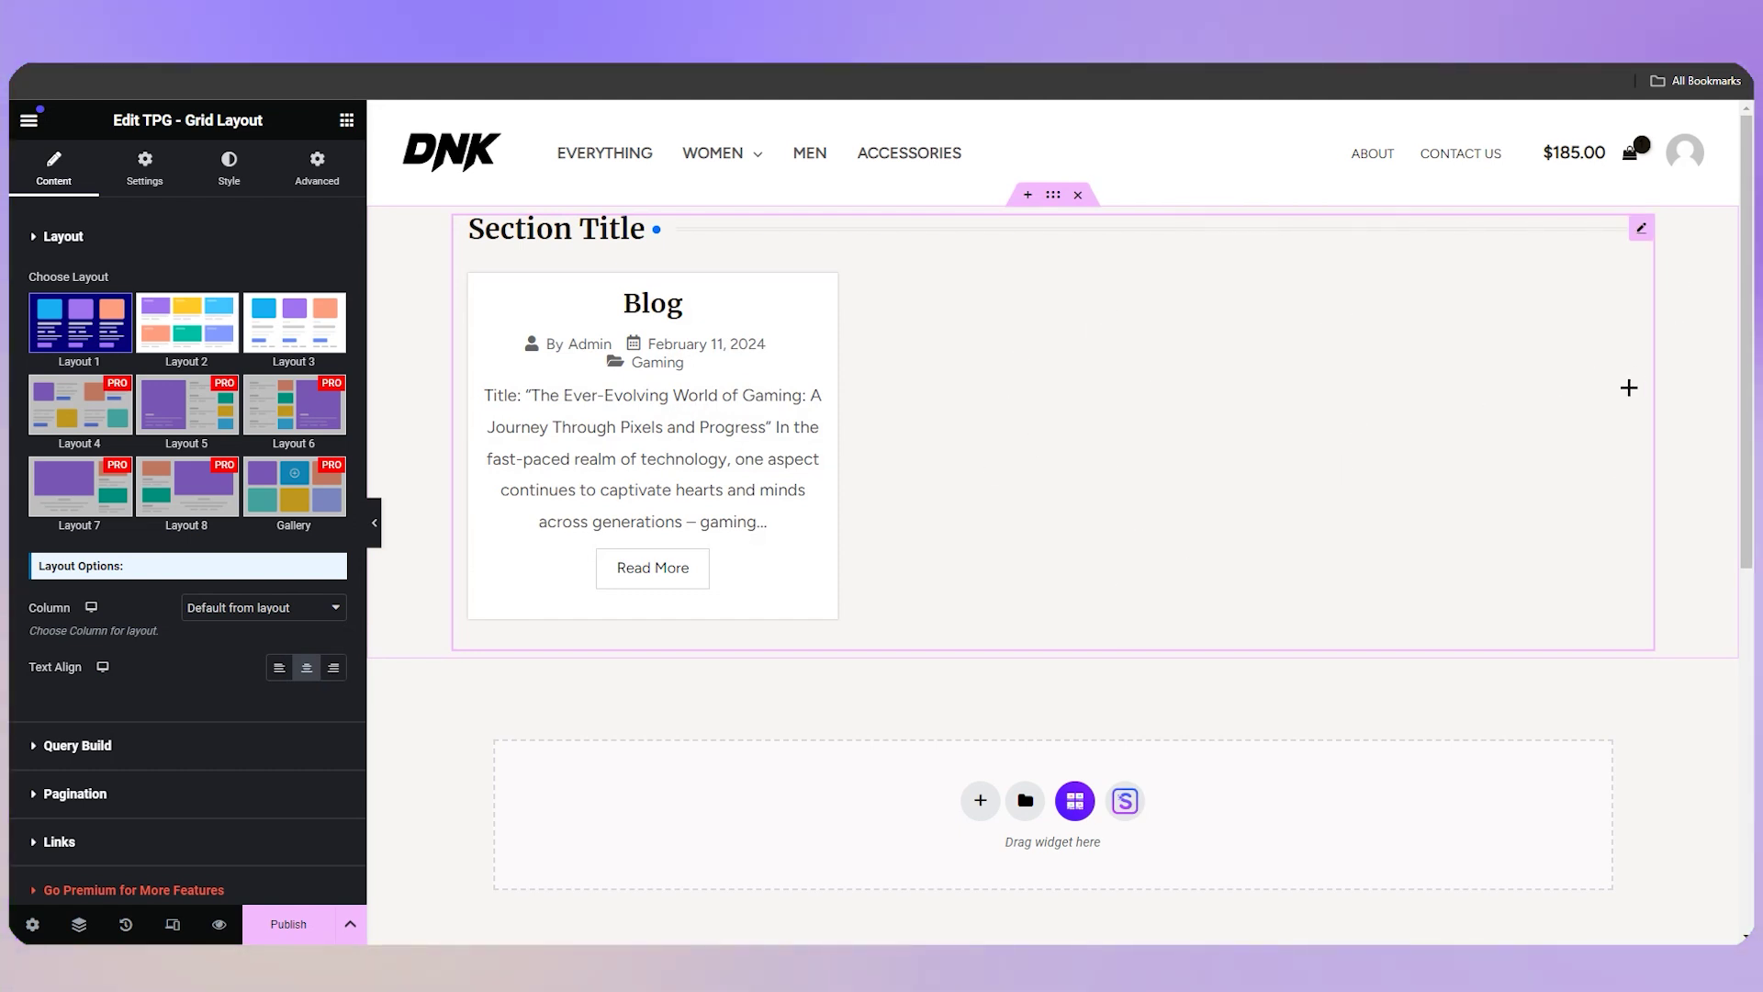
click(279, 668)
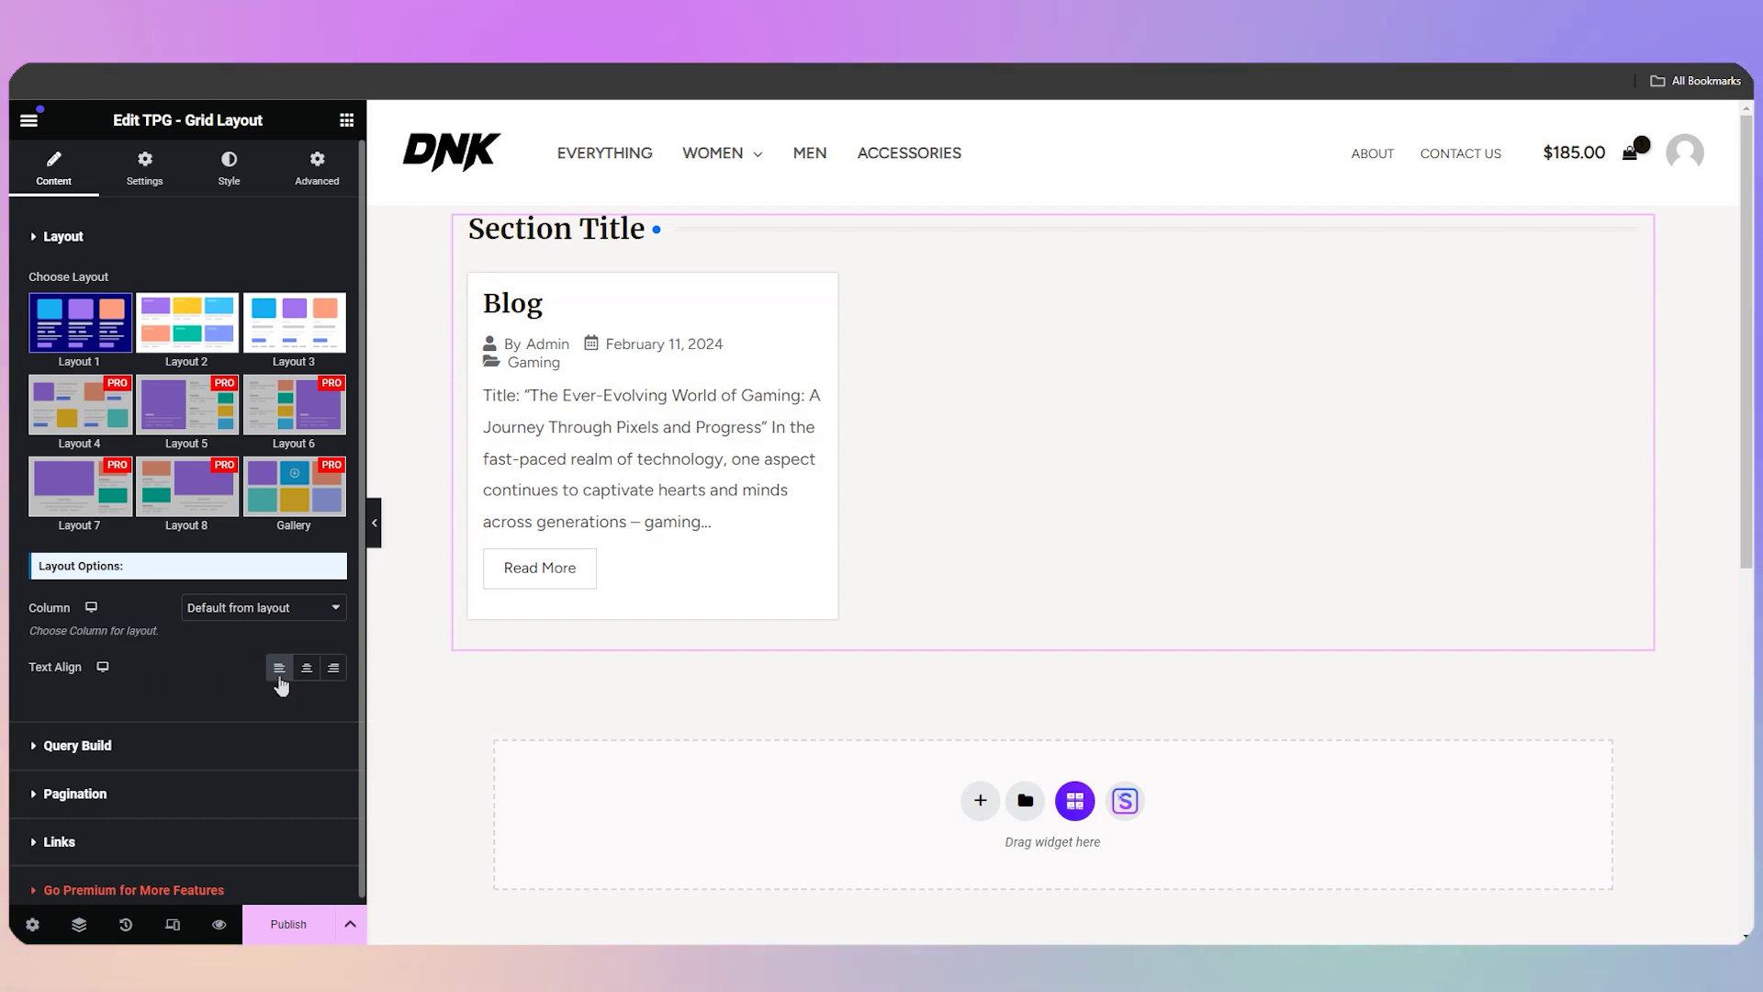
Step: Review the grid's query options and try New Window as the post link target, restoring Same Window with Link to details page
click(72, 744)
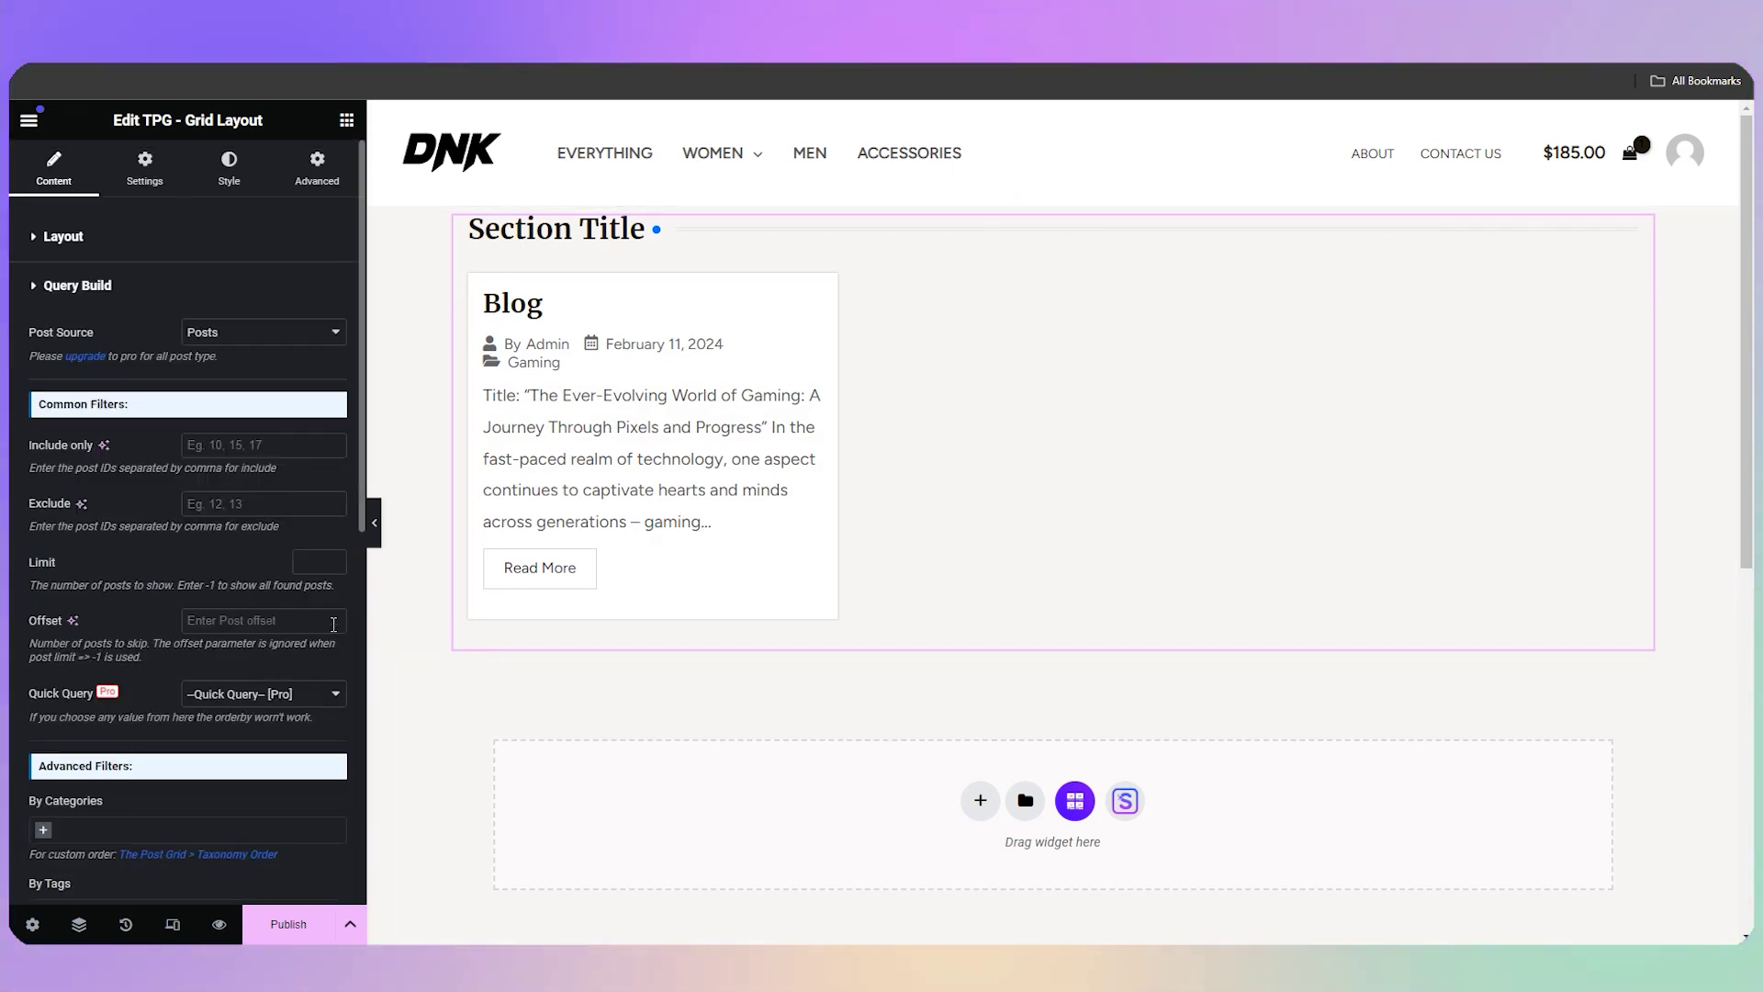
click(77, 286)
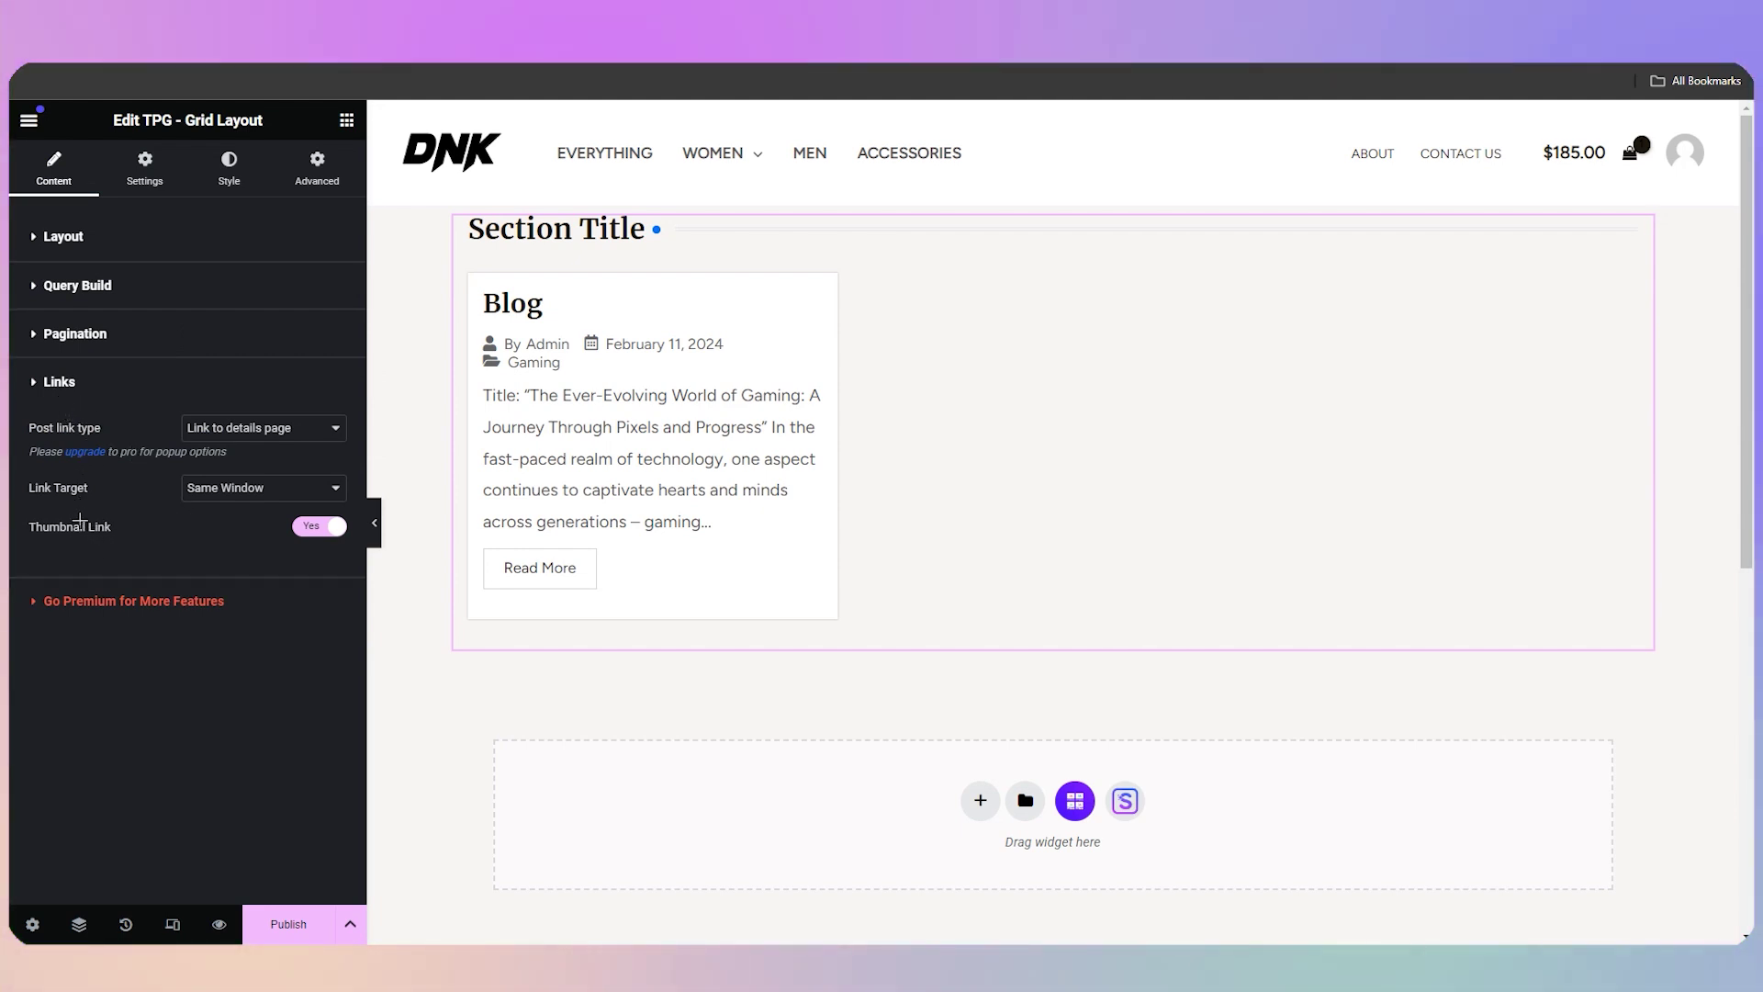
click(279, 490)
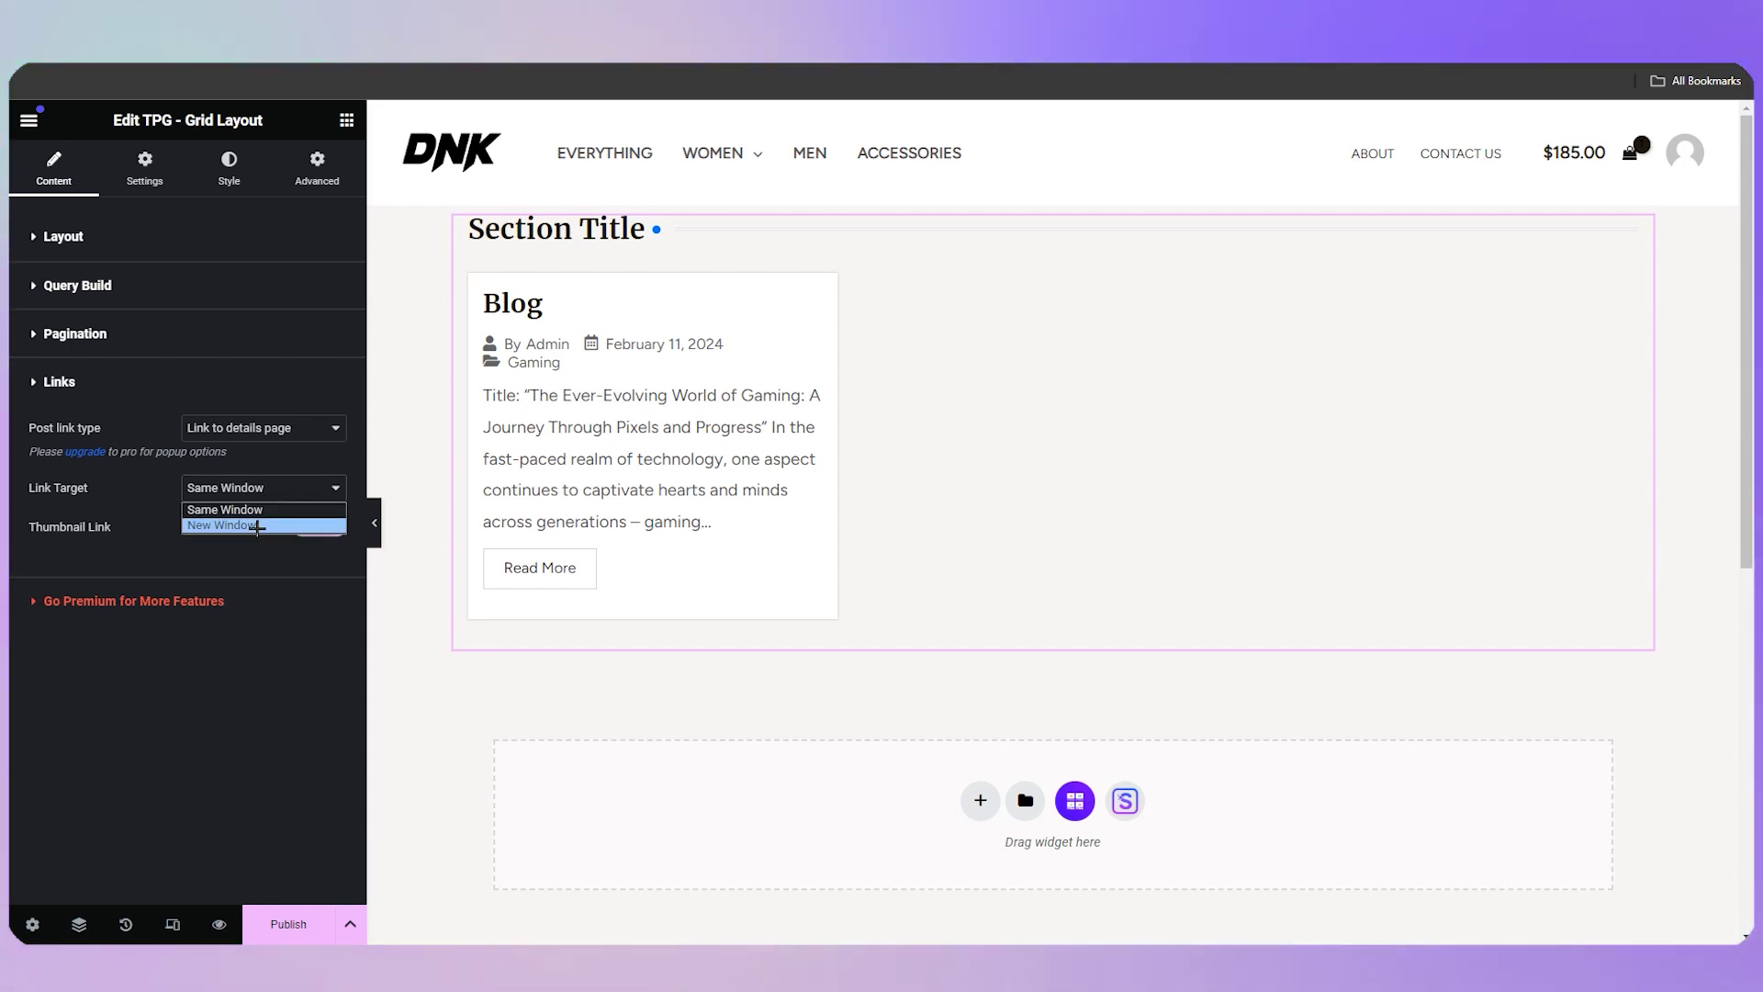
click(258, 525)
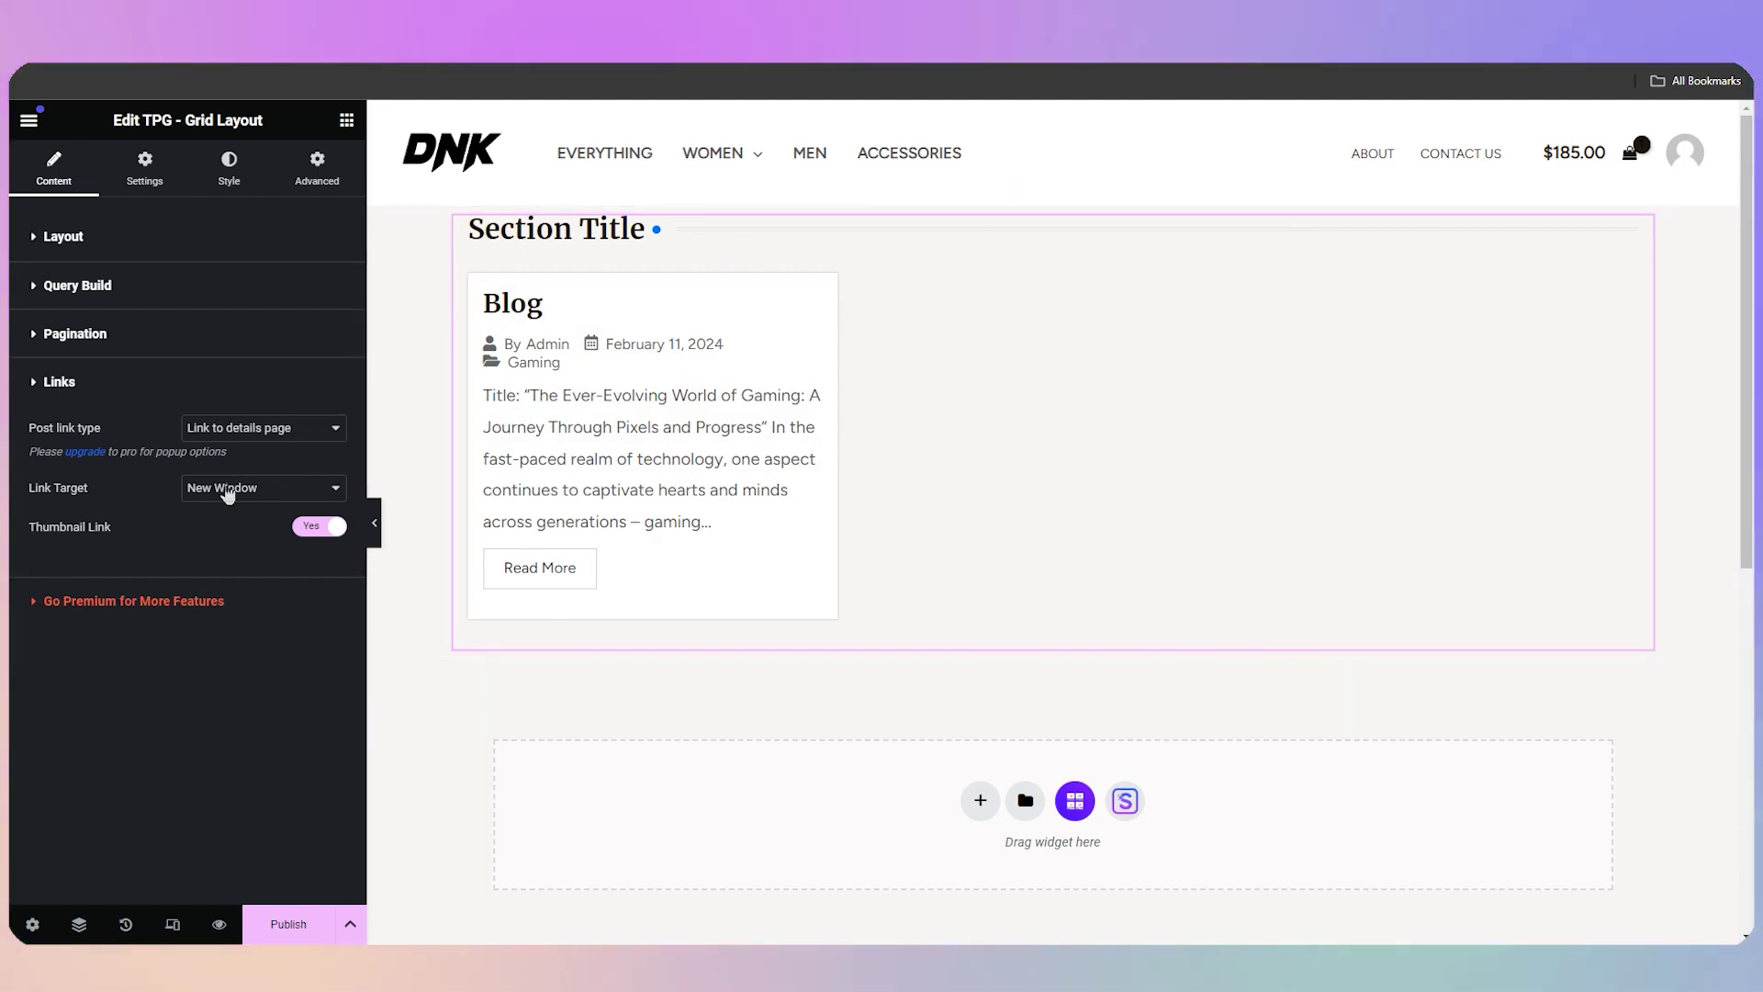
click(271, 510)
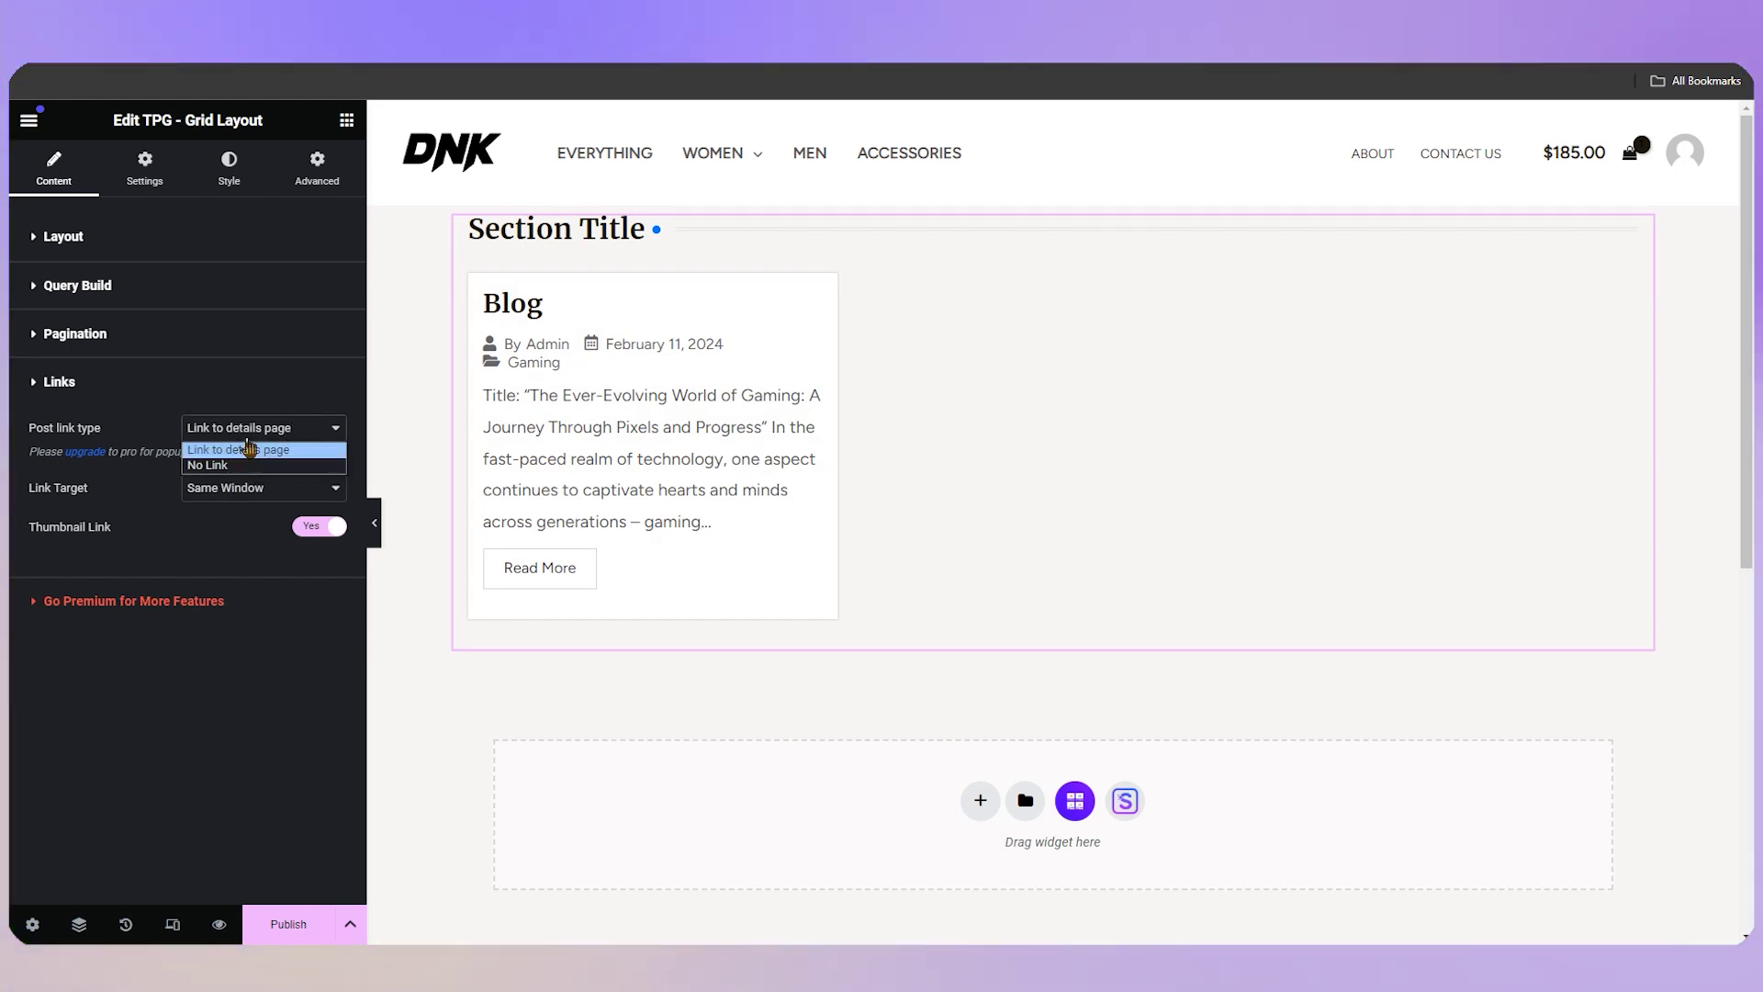
click(244, 450)
click(123, 341)
click(123, 339)
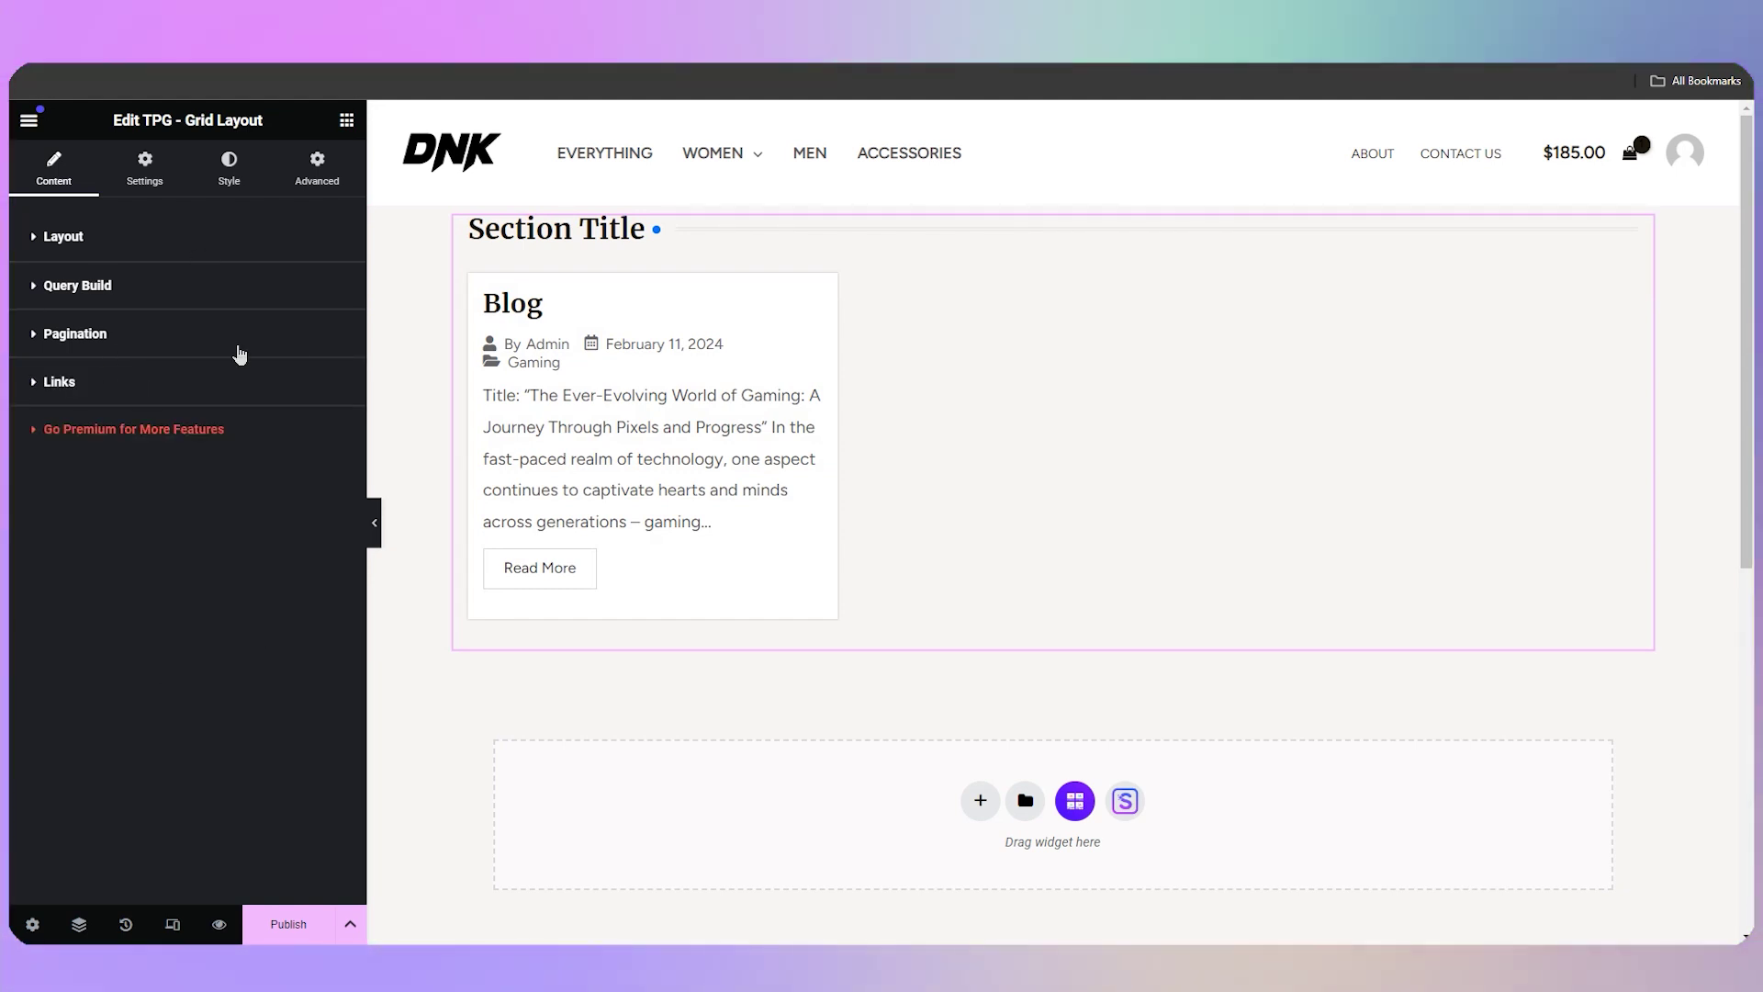
Step: Review the grid's field selection settings and try hiding the section title, post thumbnail and meta data in turn, showing each again
click(155, 171)
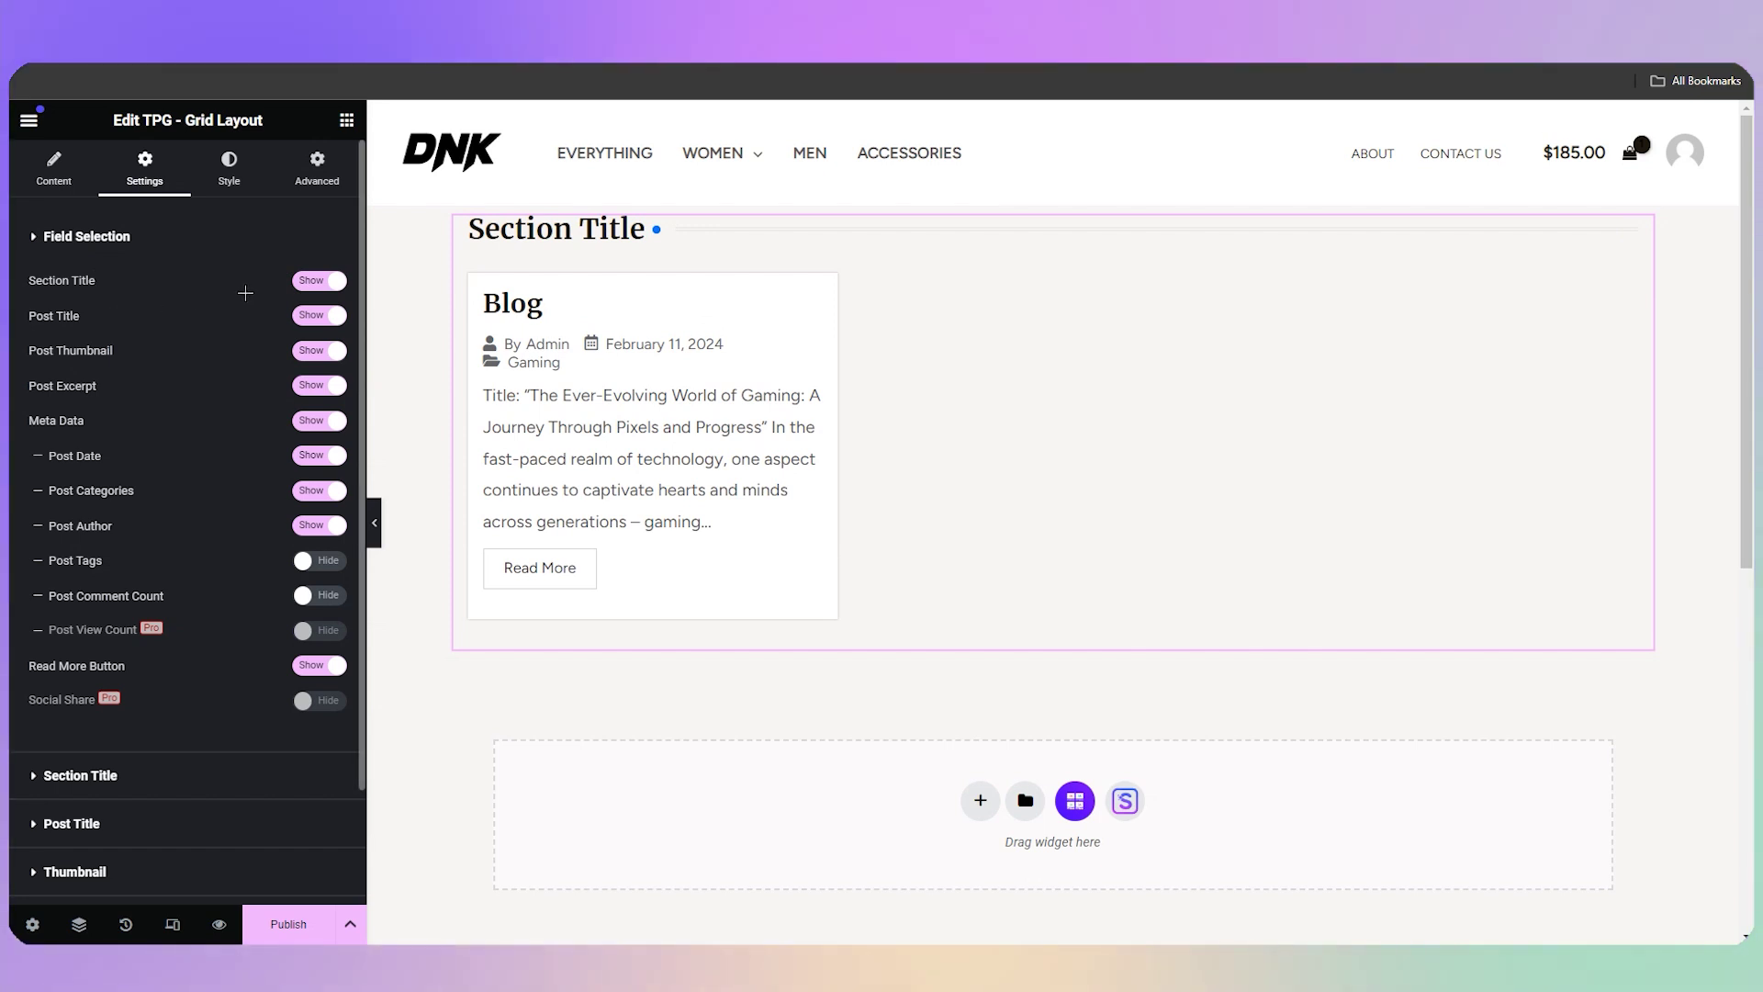
scroll(87, 732, down, 2)
scroll(189, 526, up, 2)
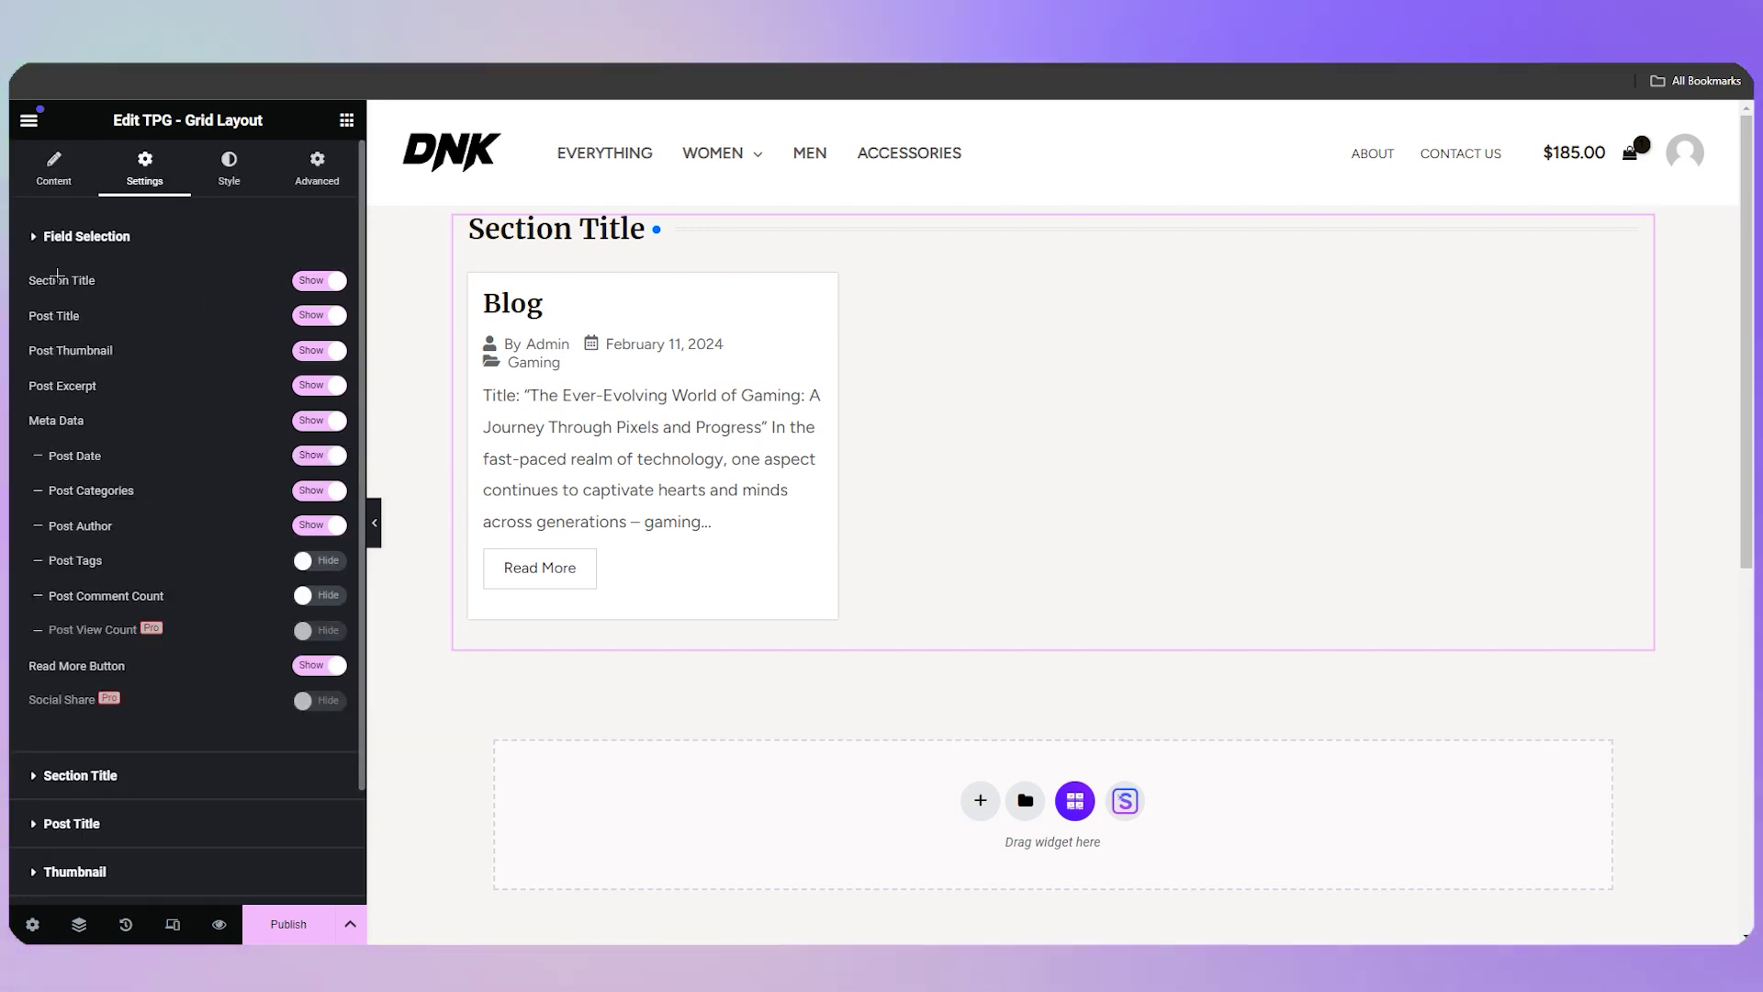
click(321, 284)
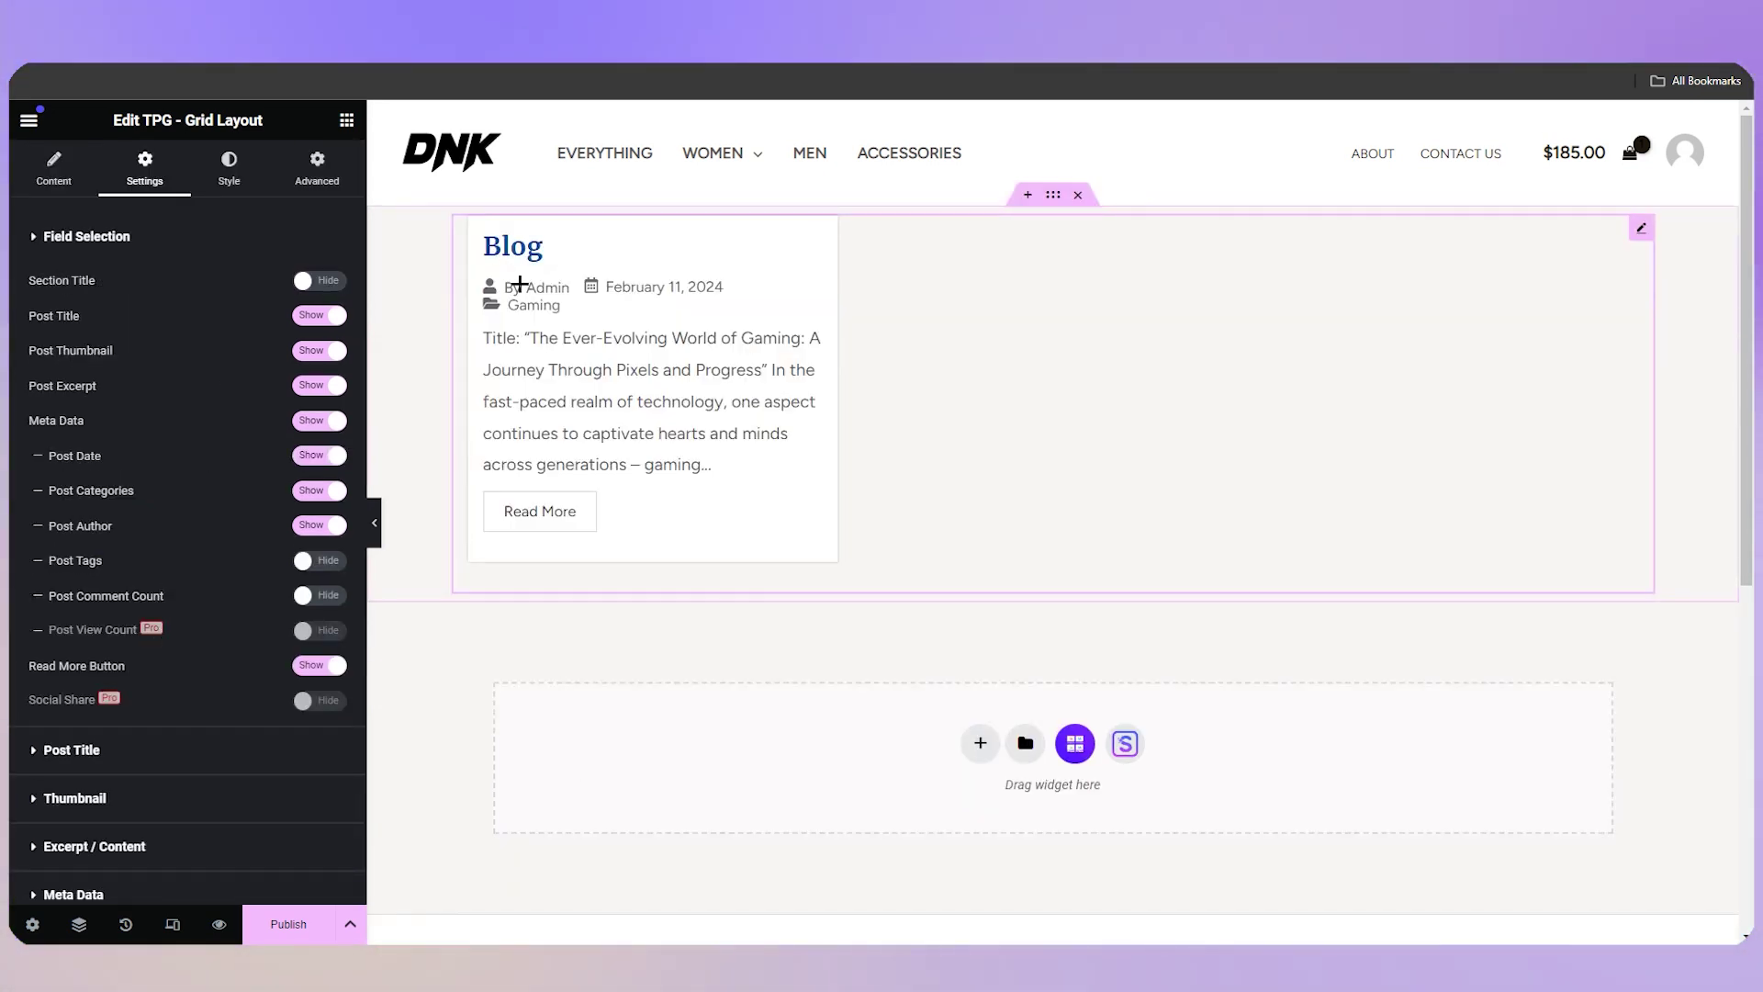
click(312, 283)
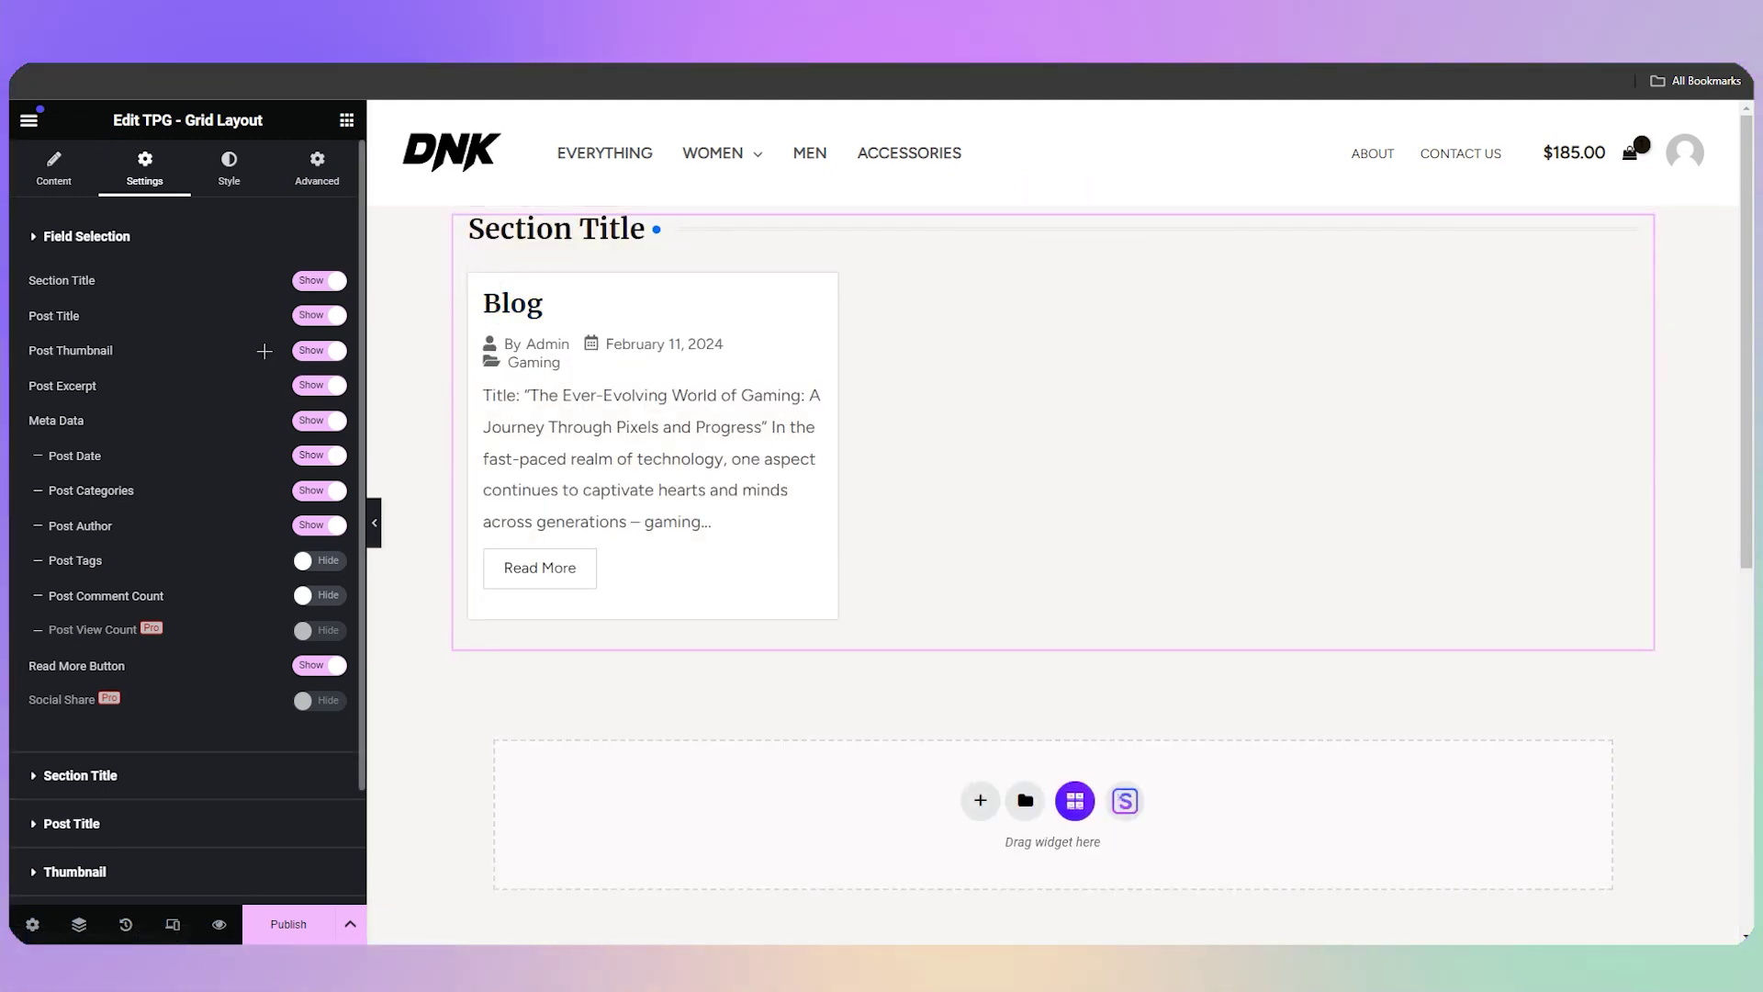
click(334, 355)
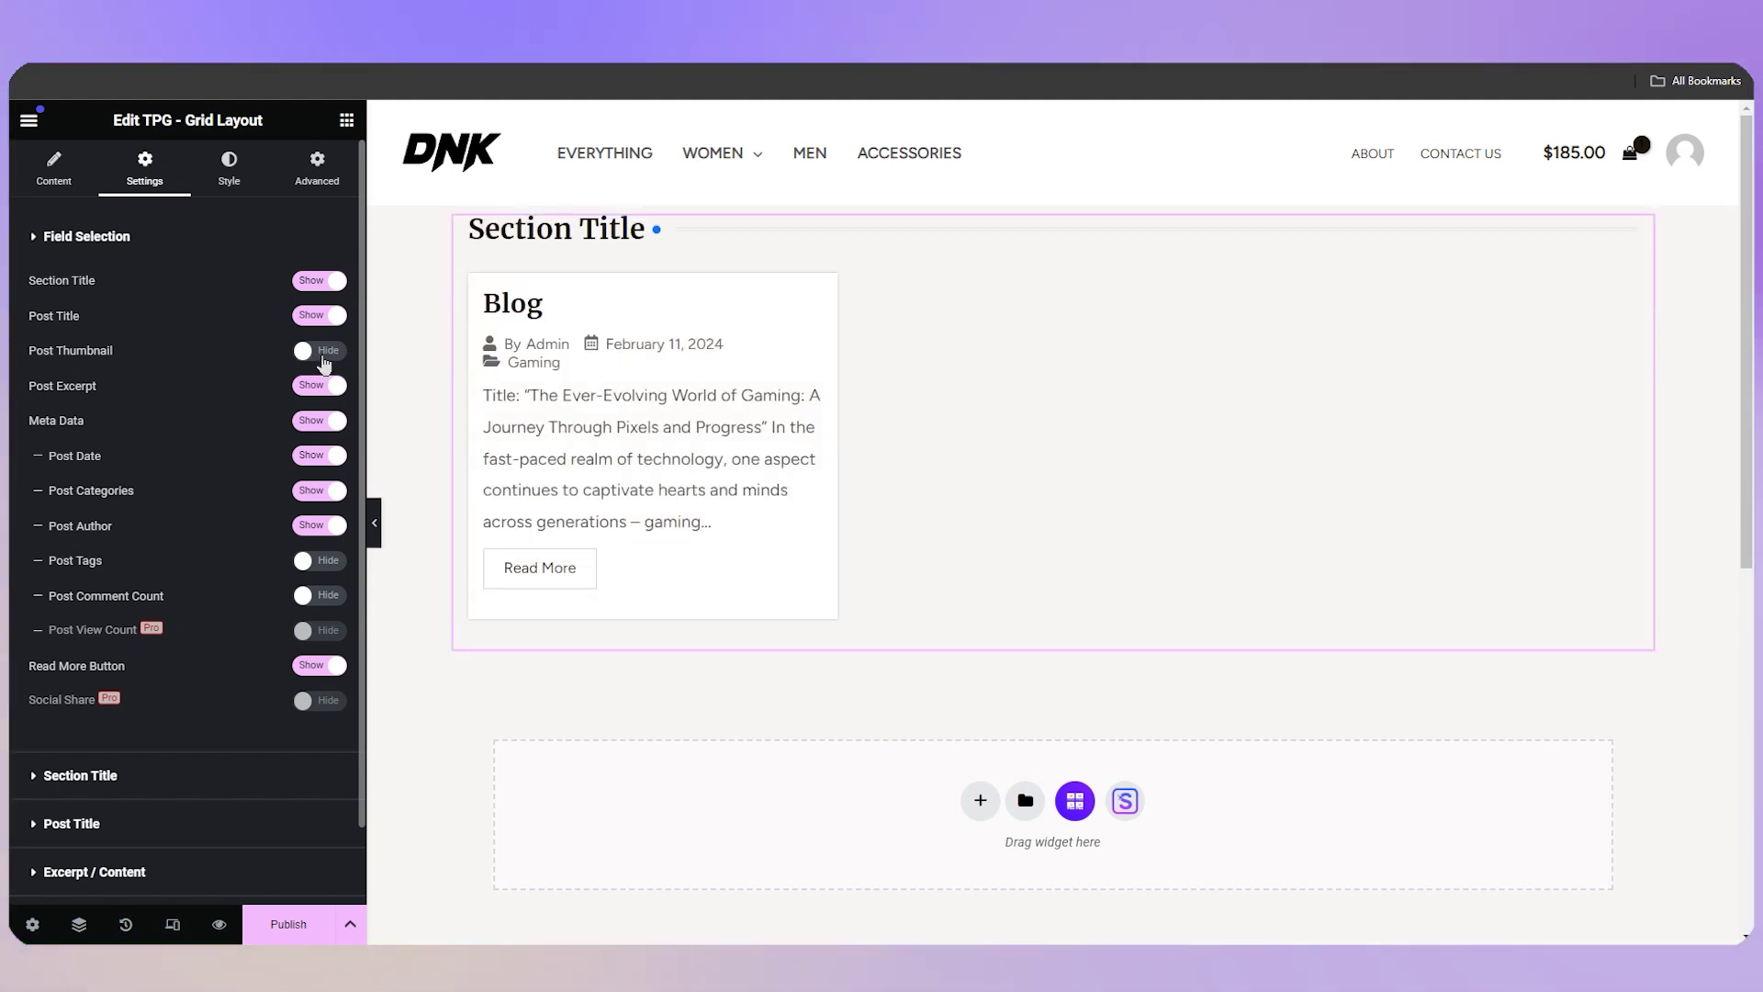
click(324, 360)
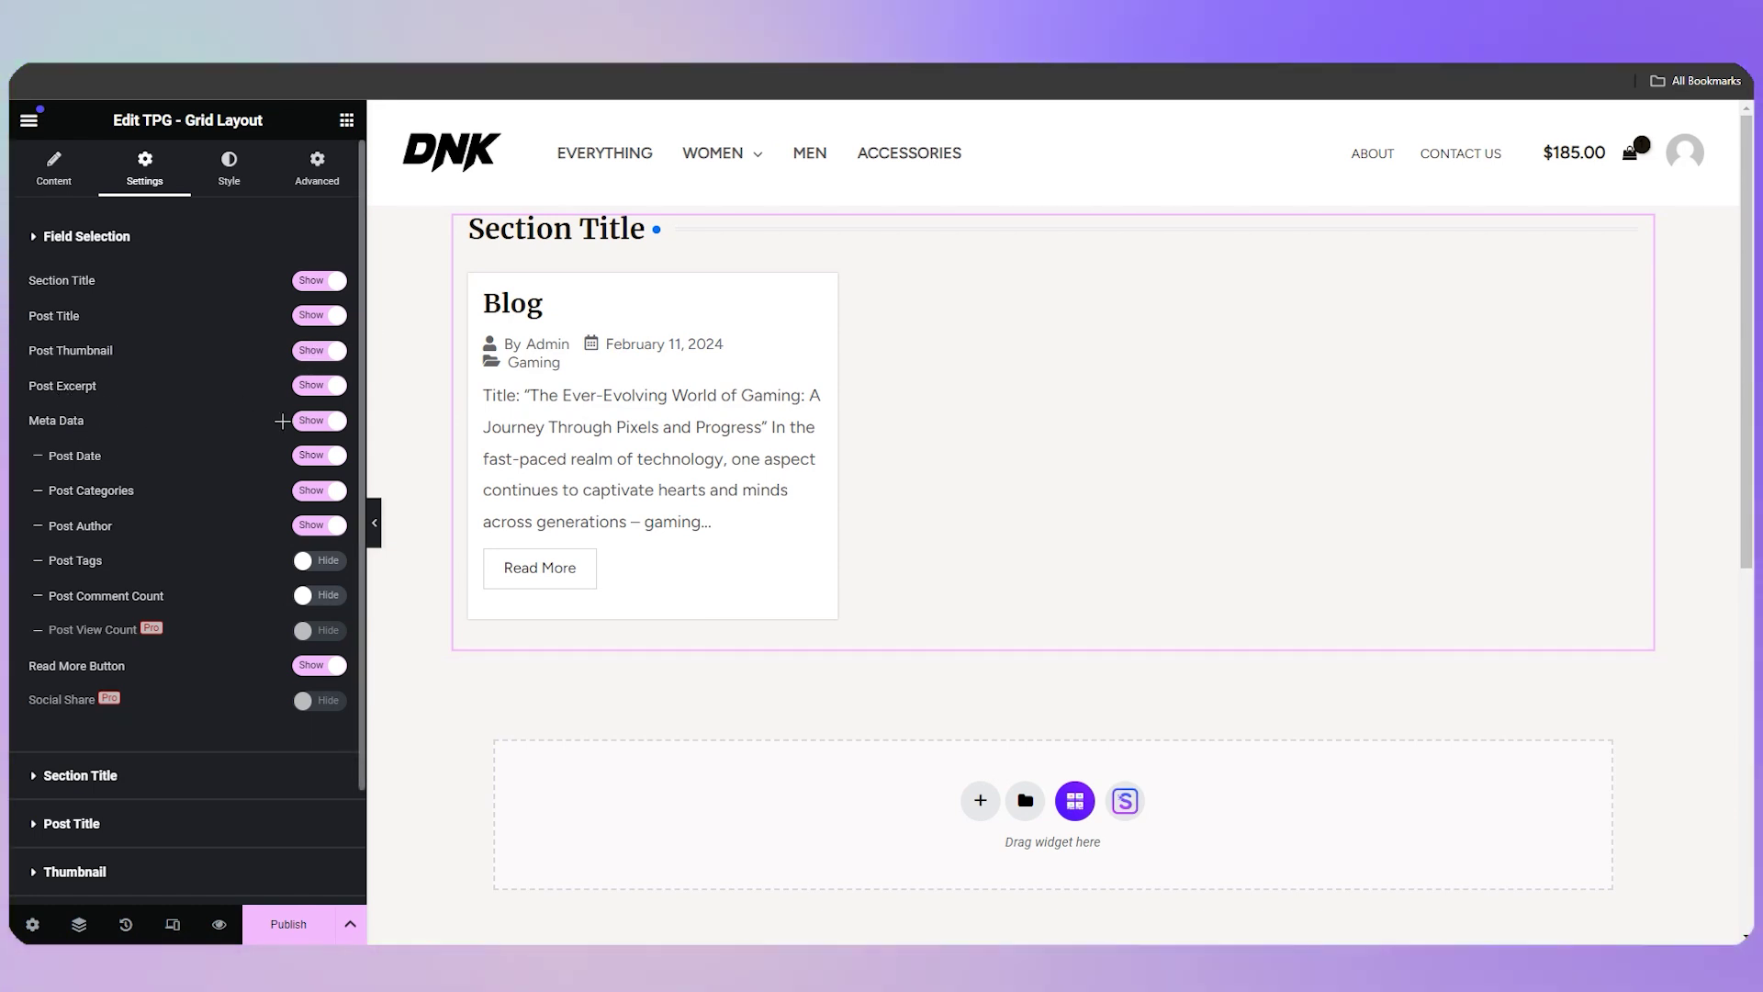
click(320, 421)
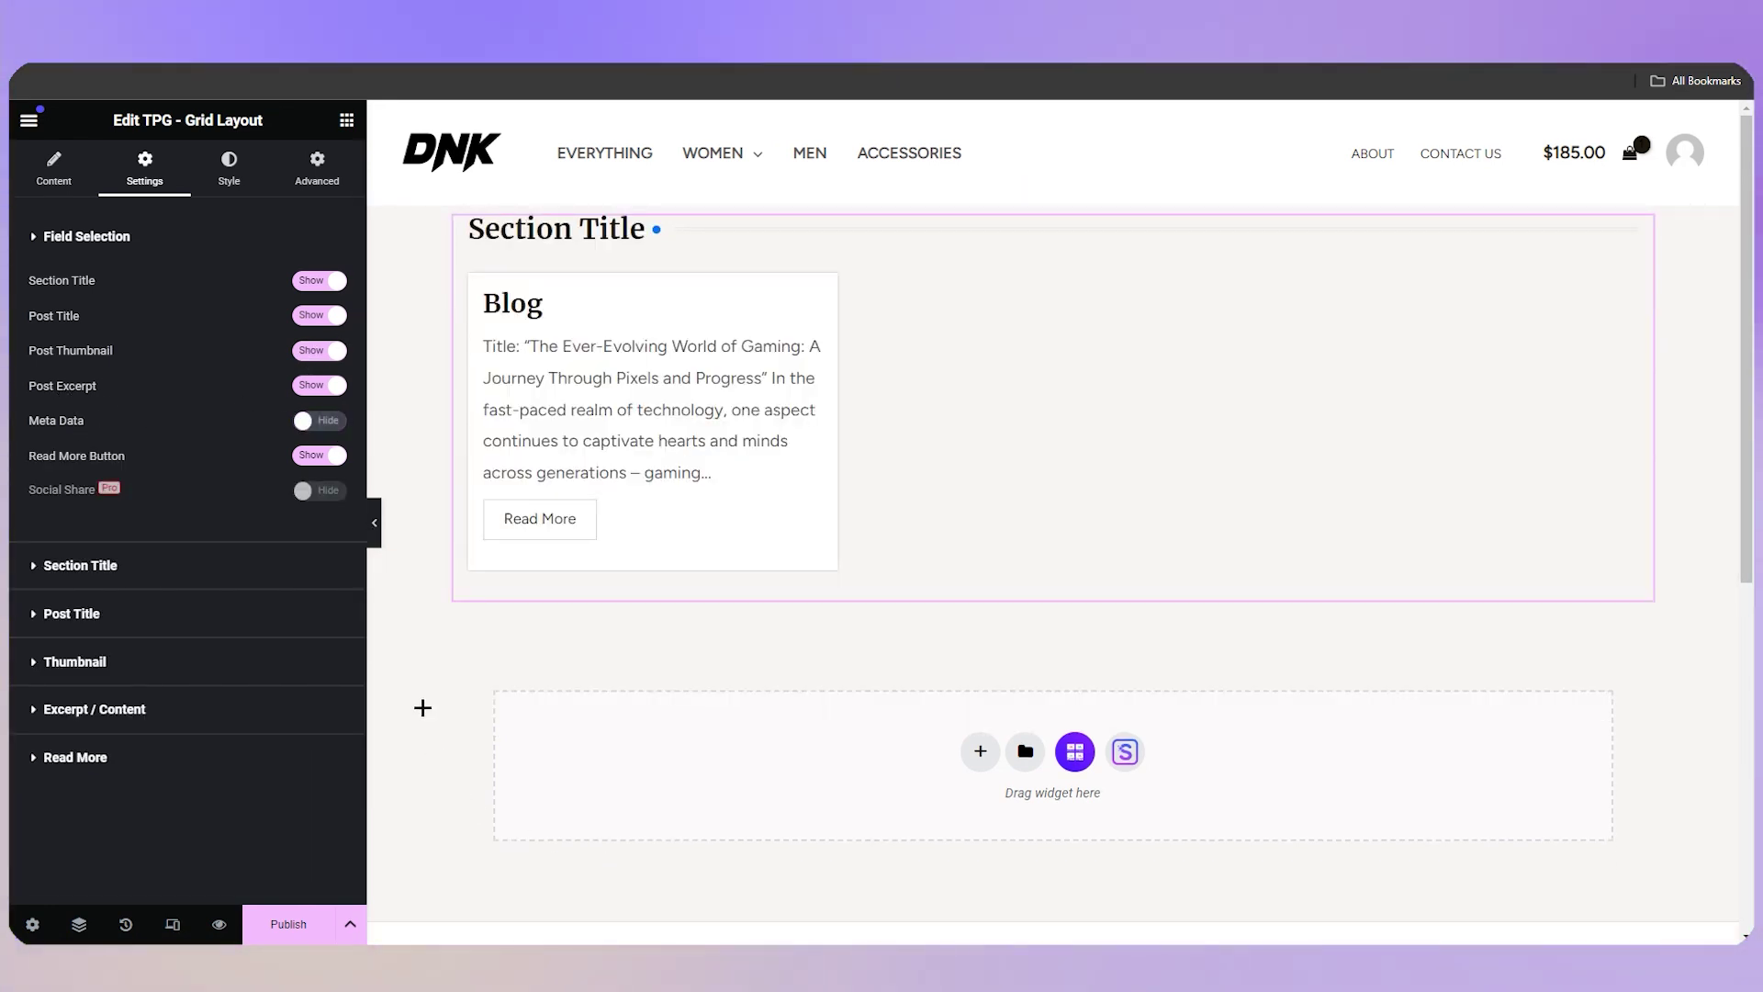
click(320, 420)
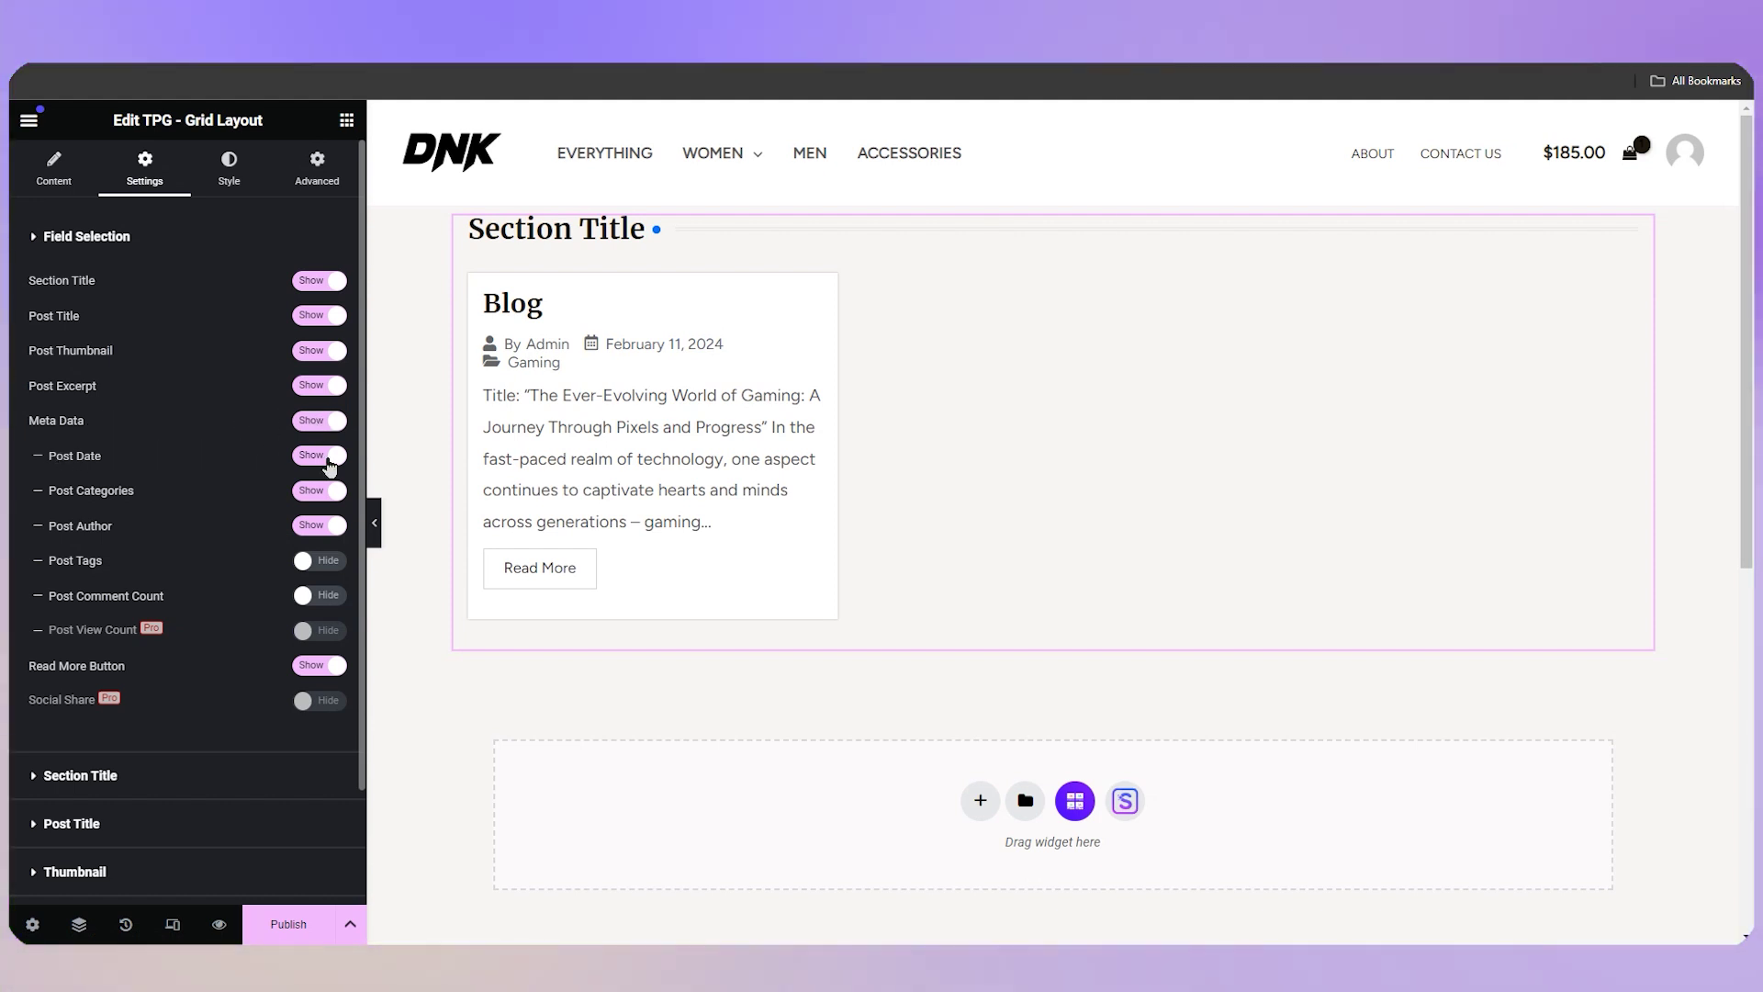
Step: Set the post grid's section title text to BLOGS
scroll(212, 625, down, 2)
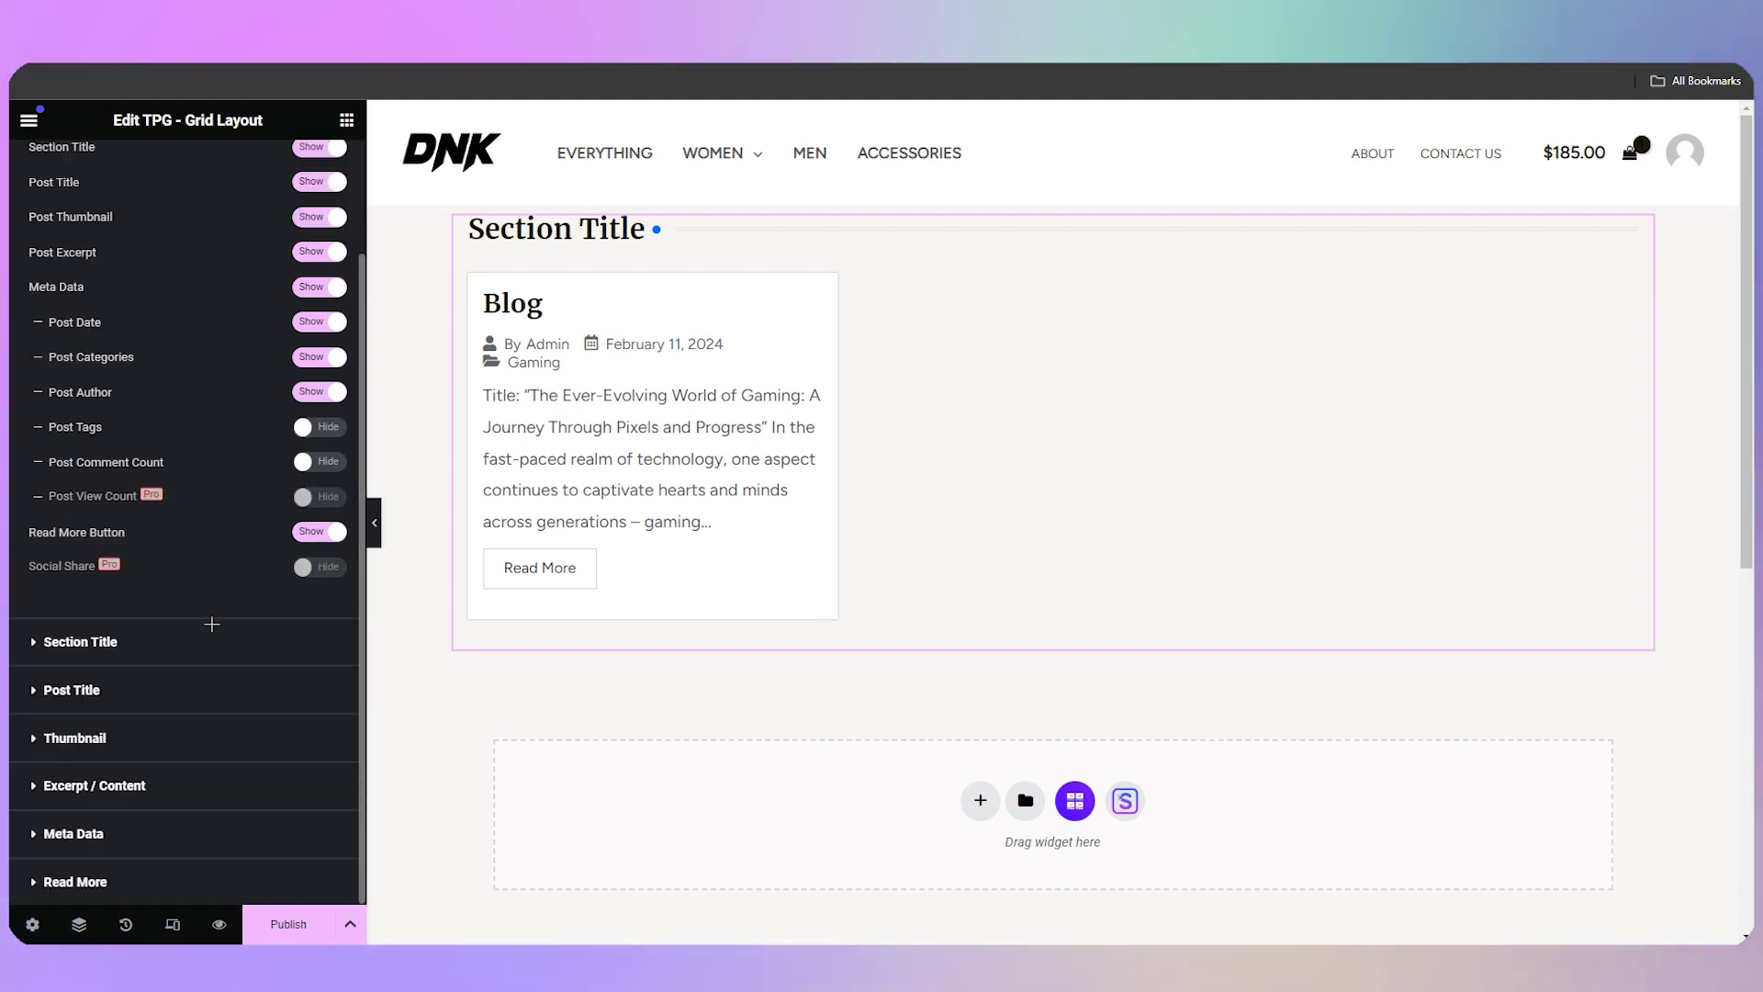
click(79, 642)
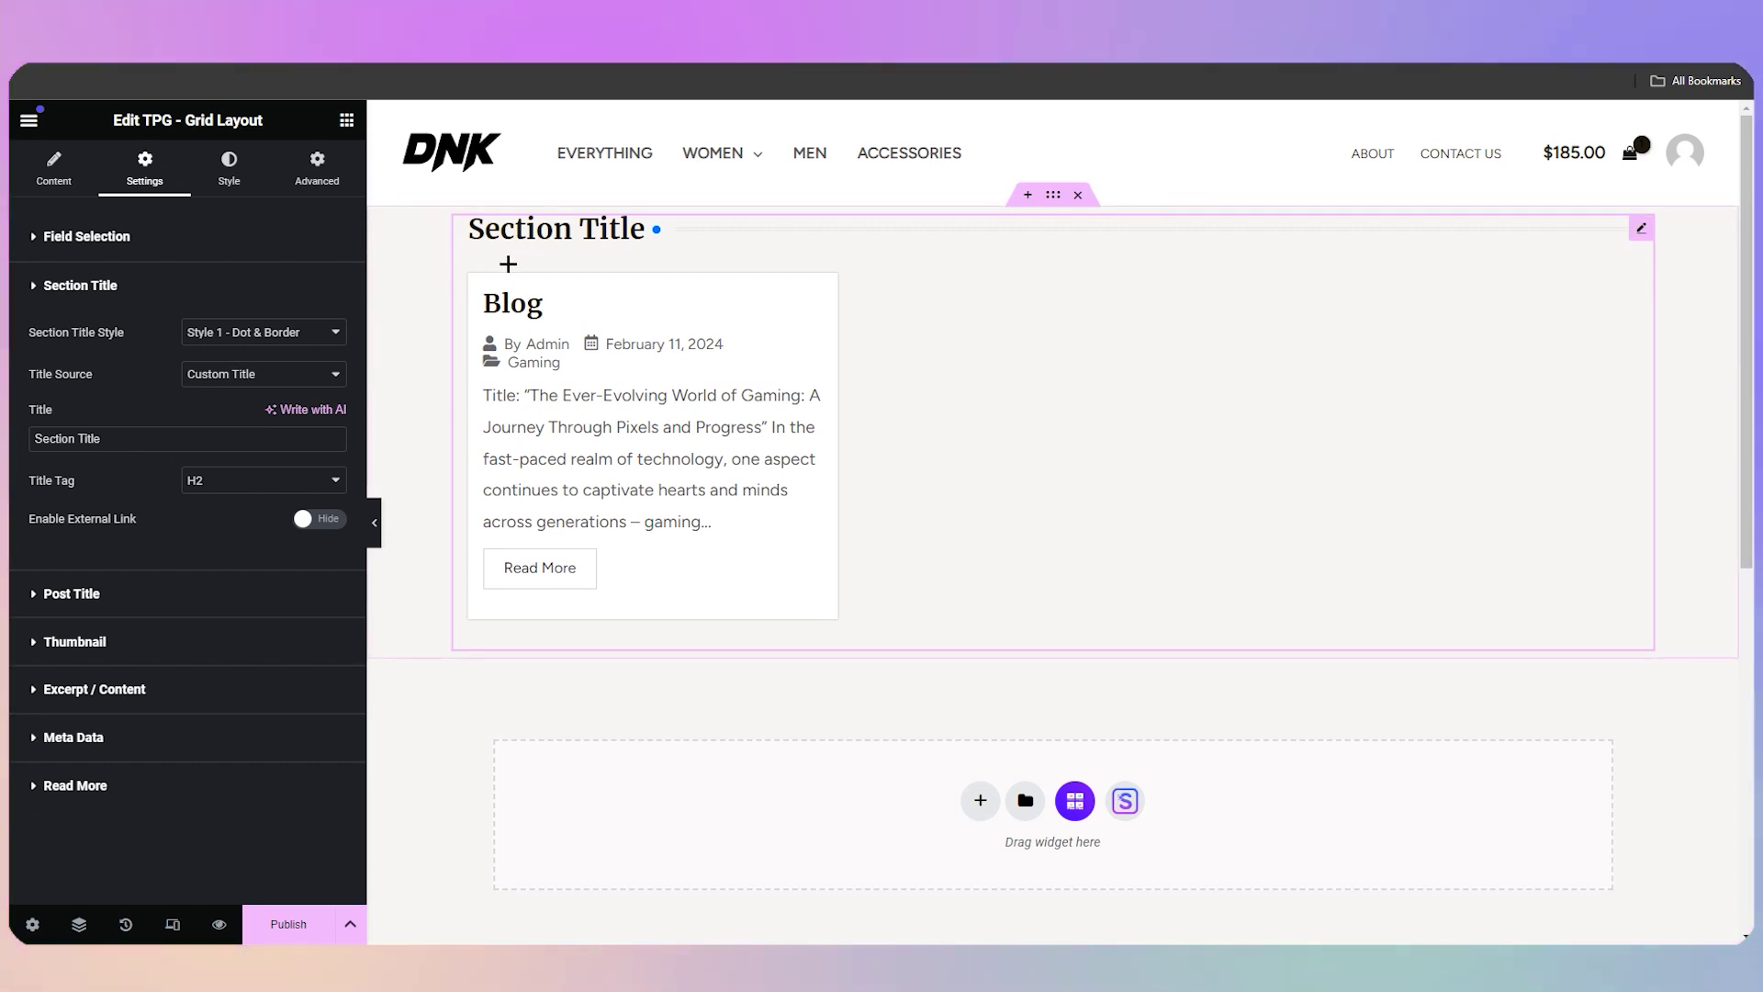
triple_click(131, 439)
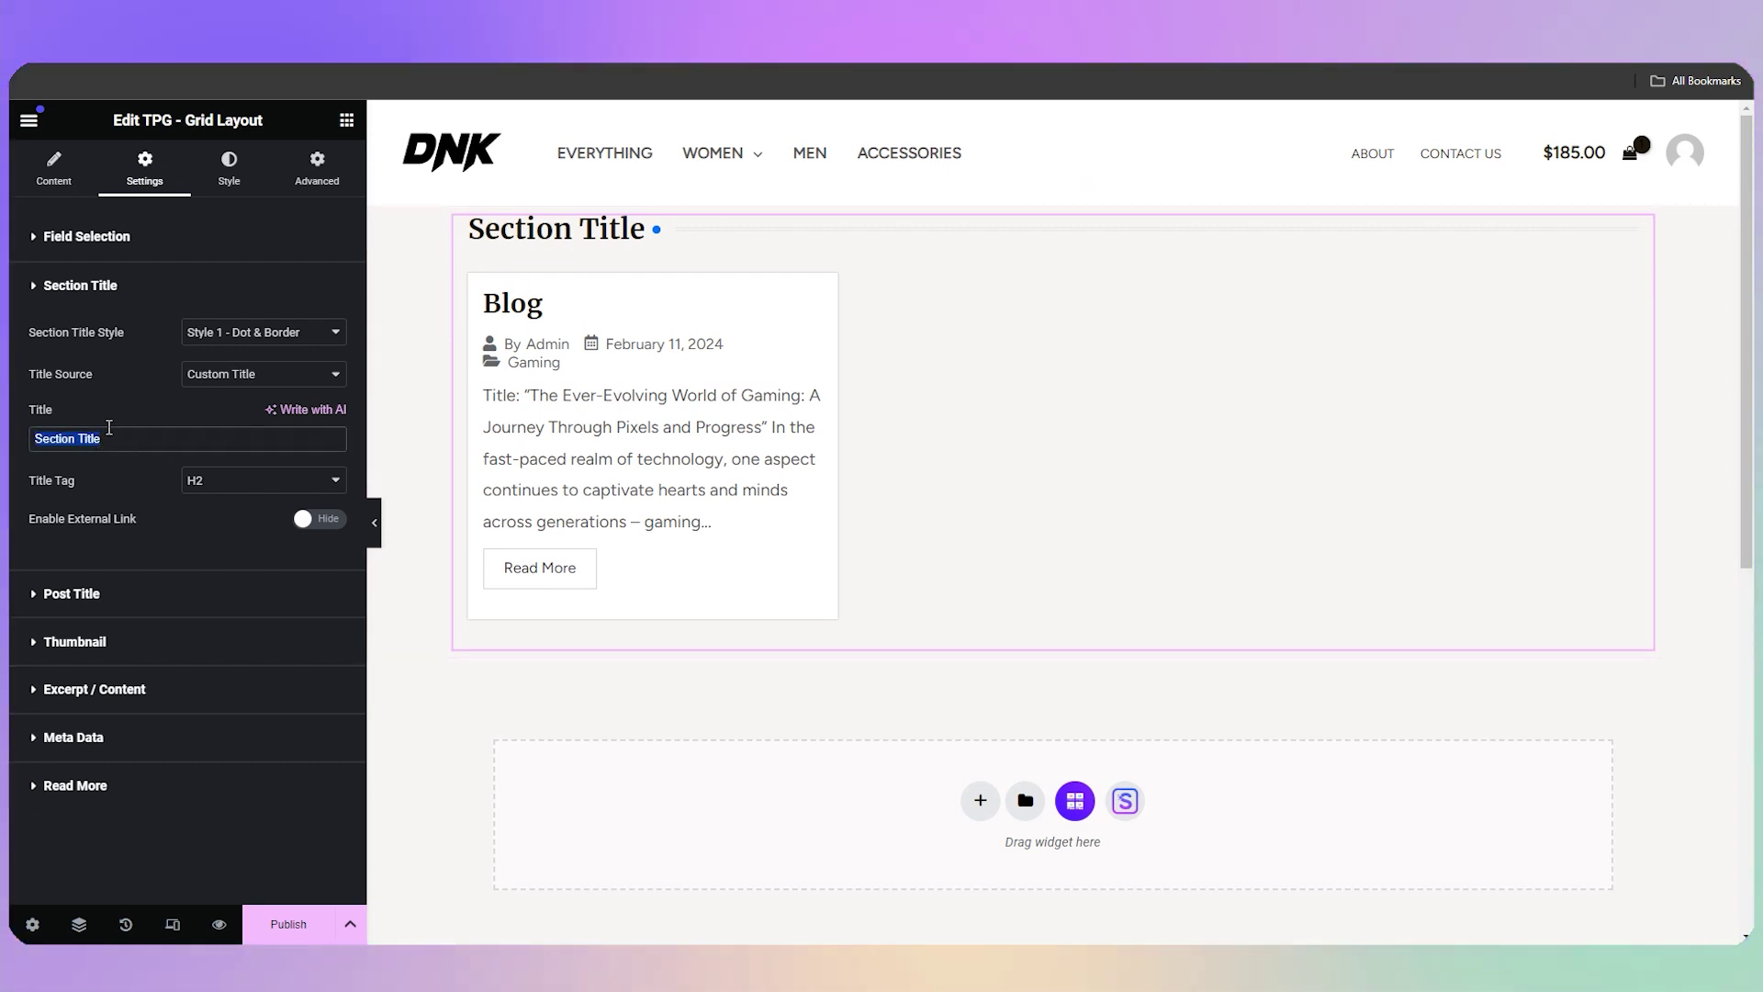
text(BLOGS)
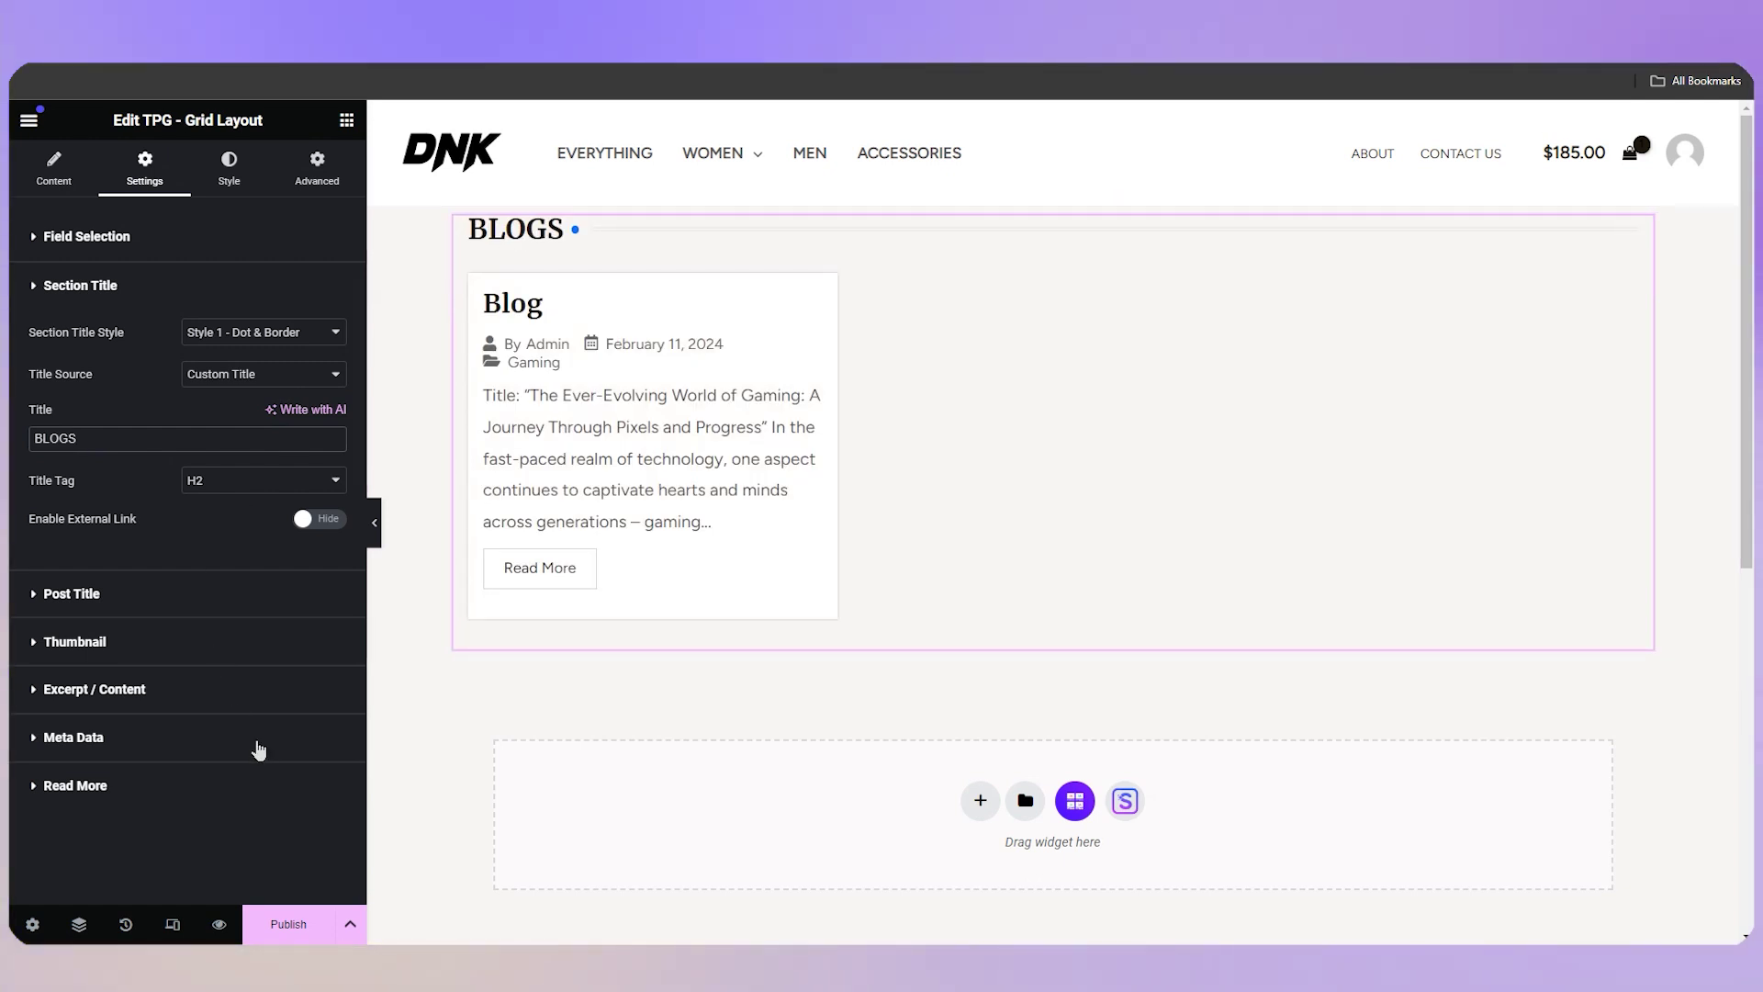
Step: Keep Custom Title as the section title's source and set its title tag to H1
click(263, 376)
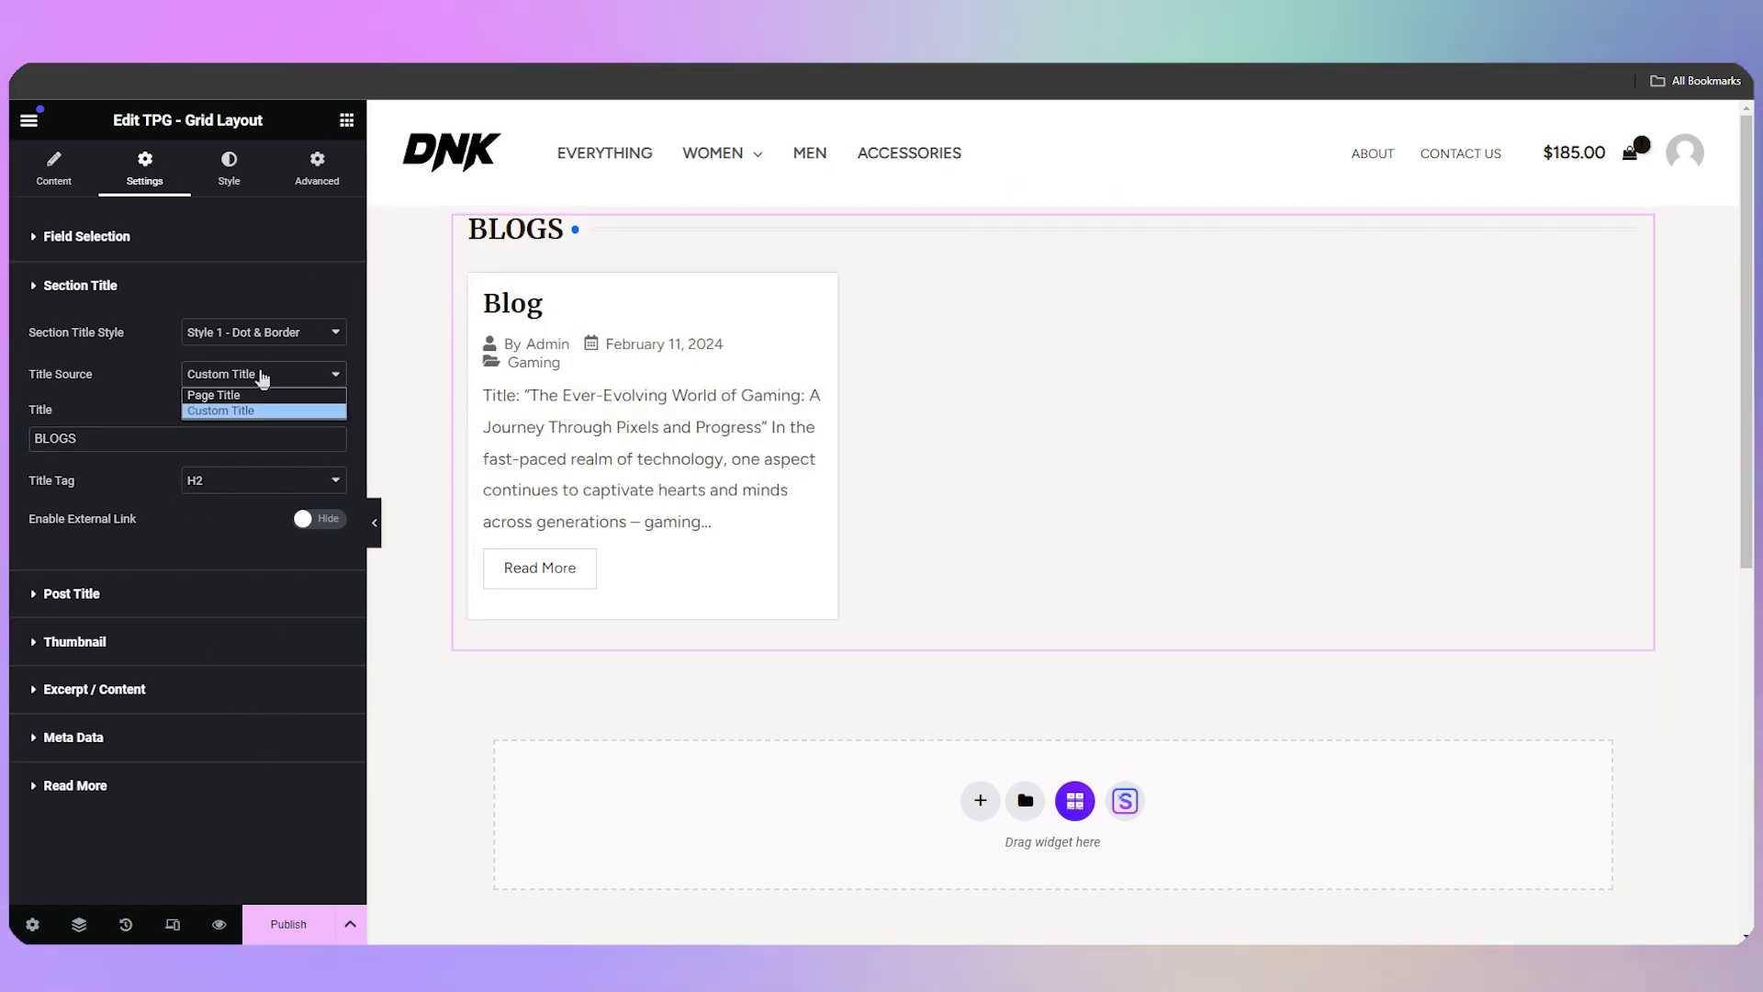
click(225, 415)
click(209, 480)
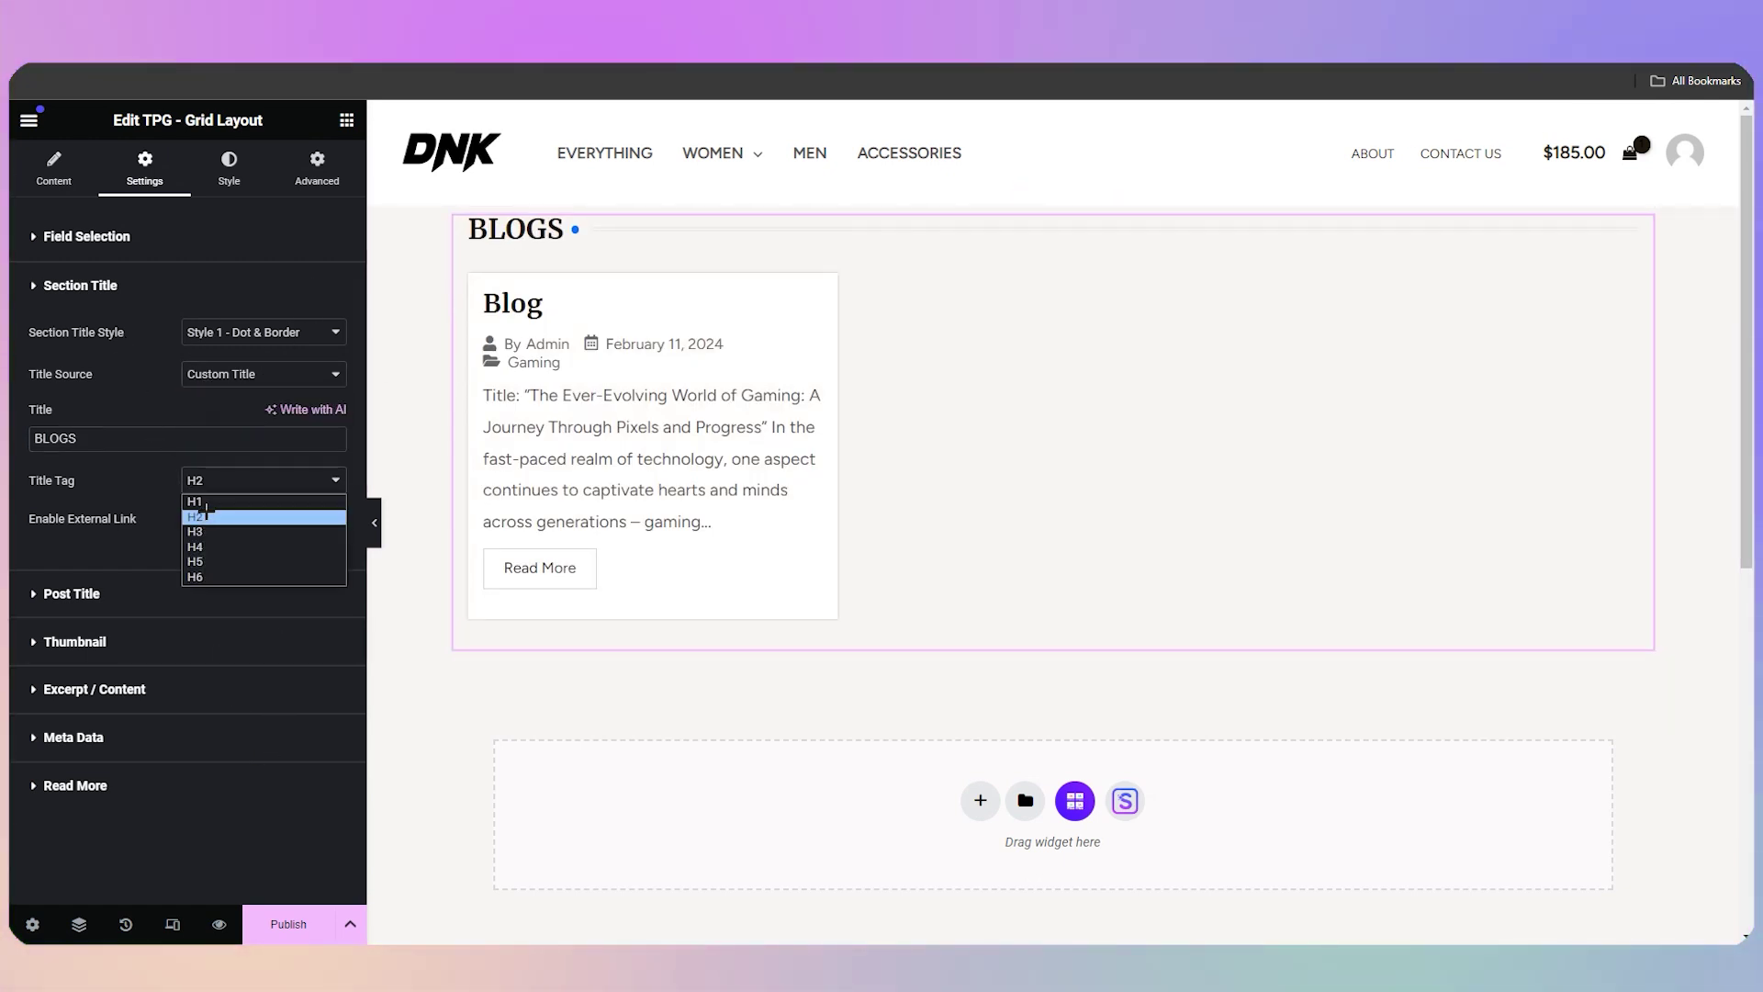
click(240, 507)
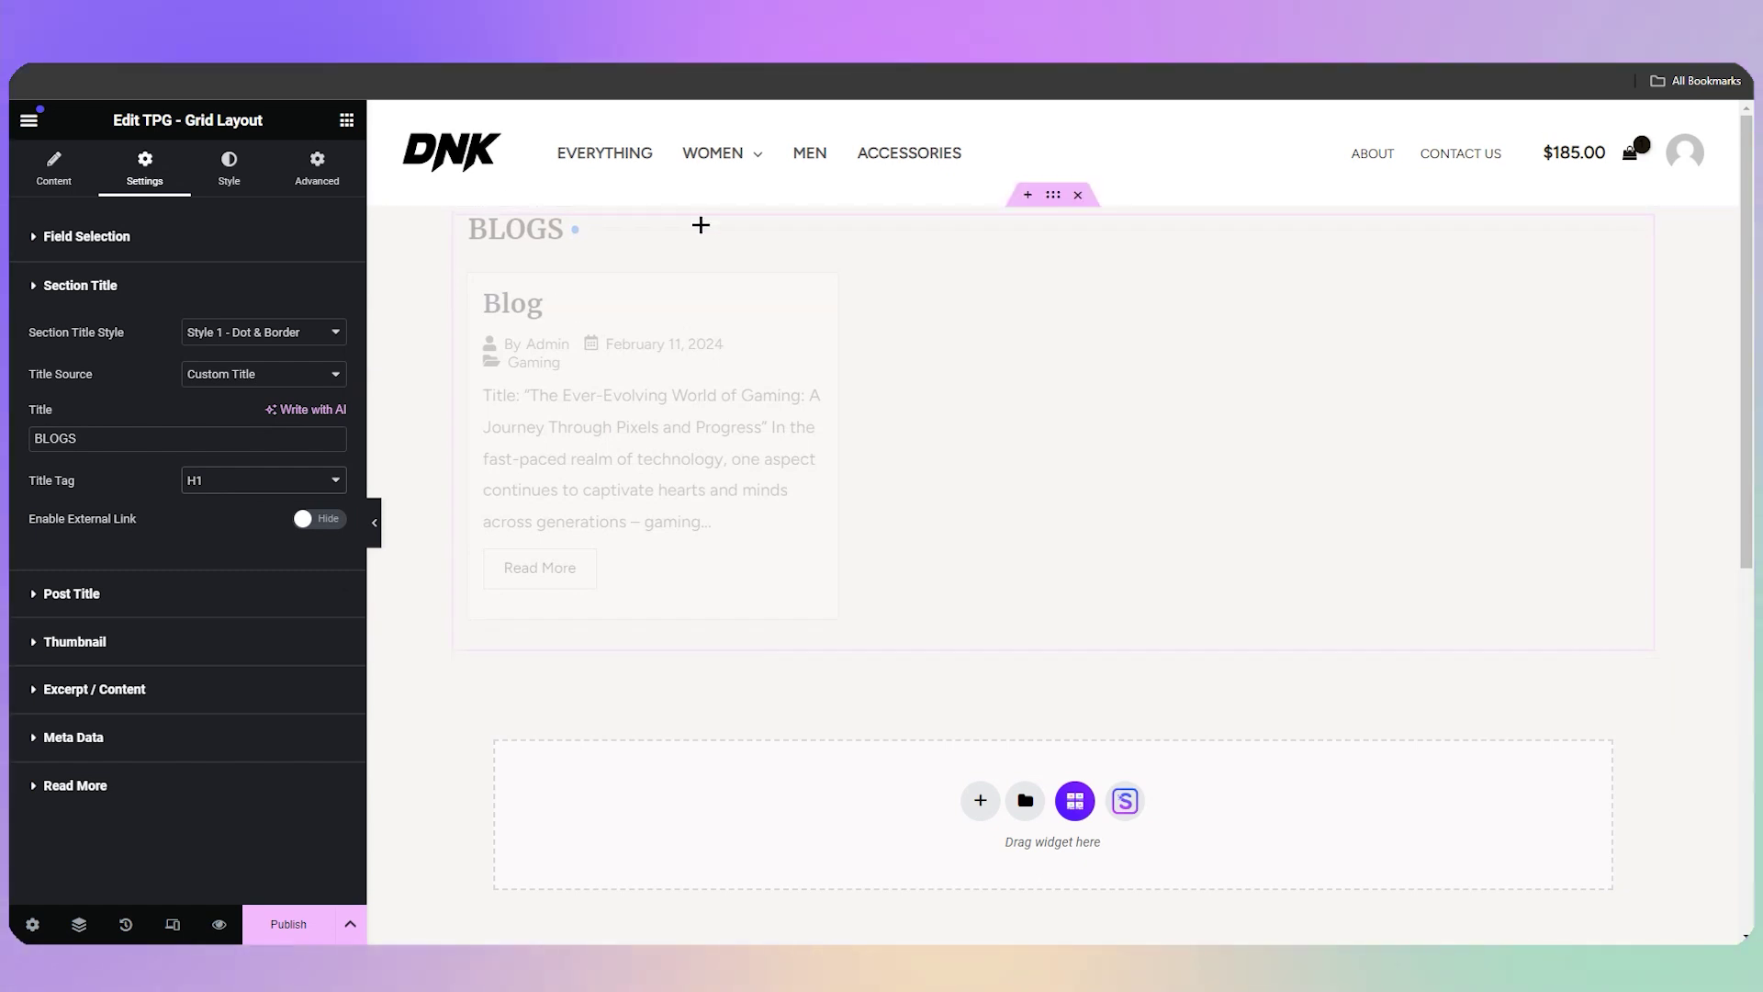
click(258, 335)
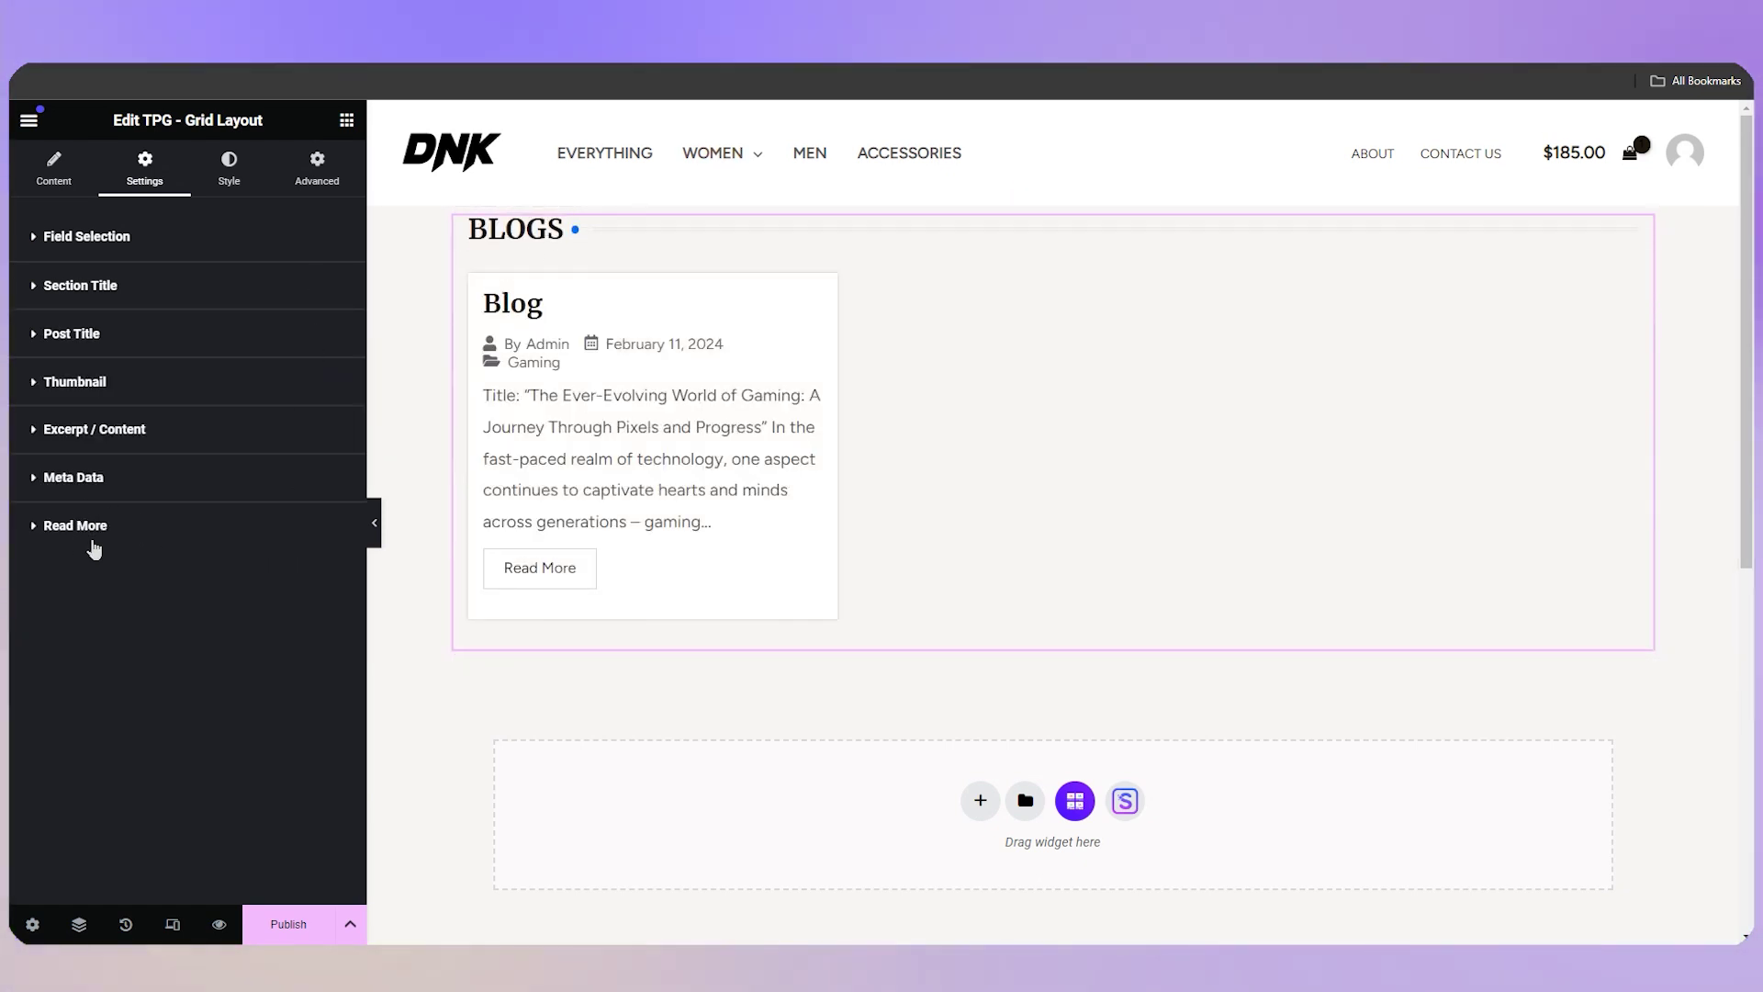
click(108, 481)
click(111, 484)
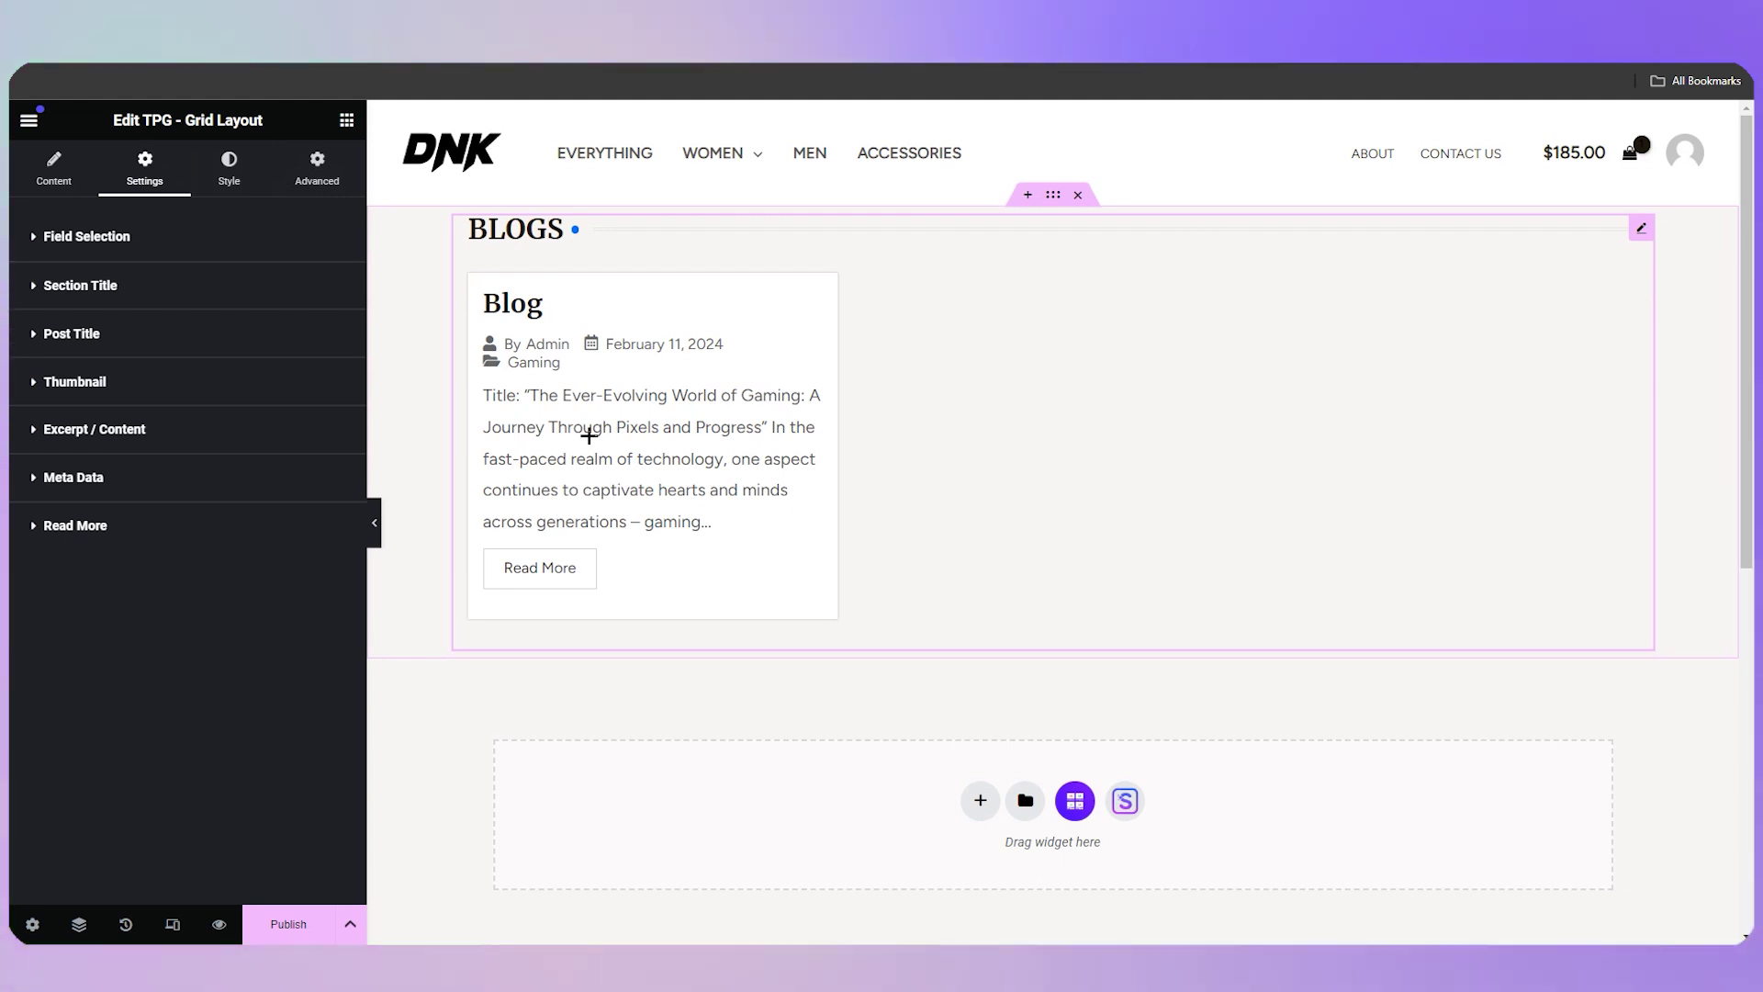
Step: Set the section title's typography family to Times New Roman in the grid's style settings
click(228, 168)
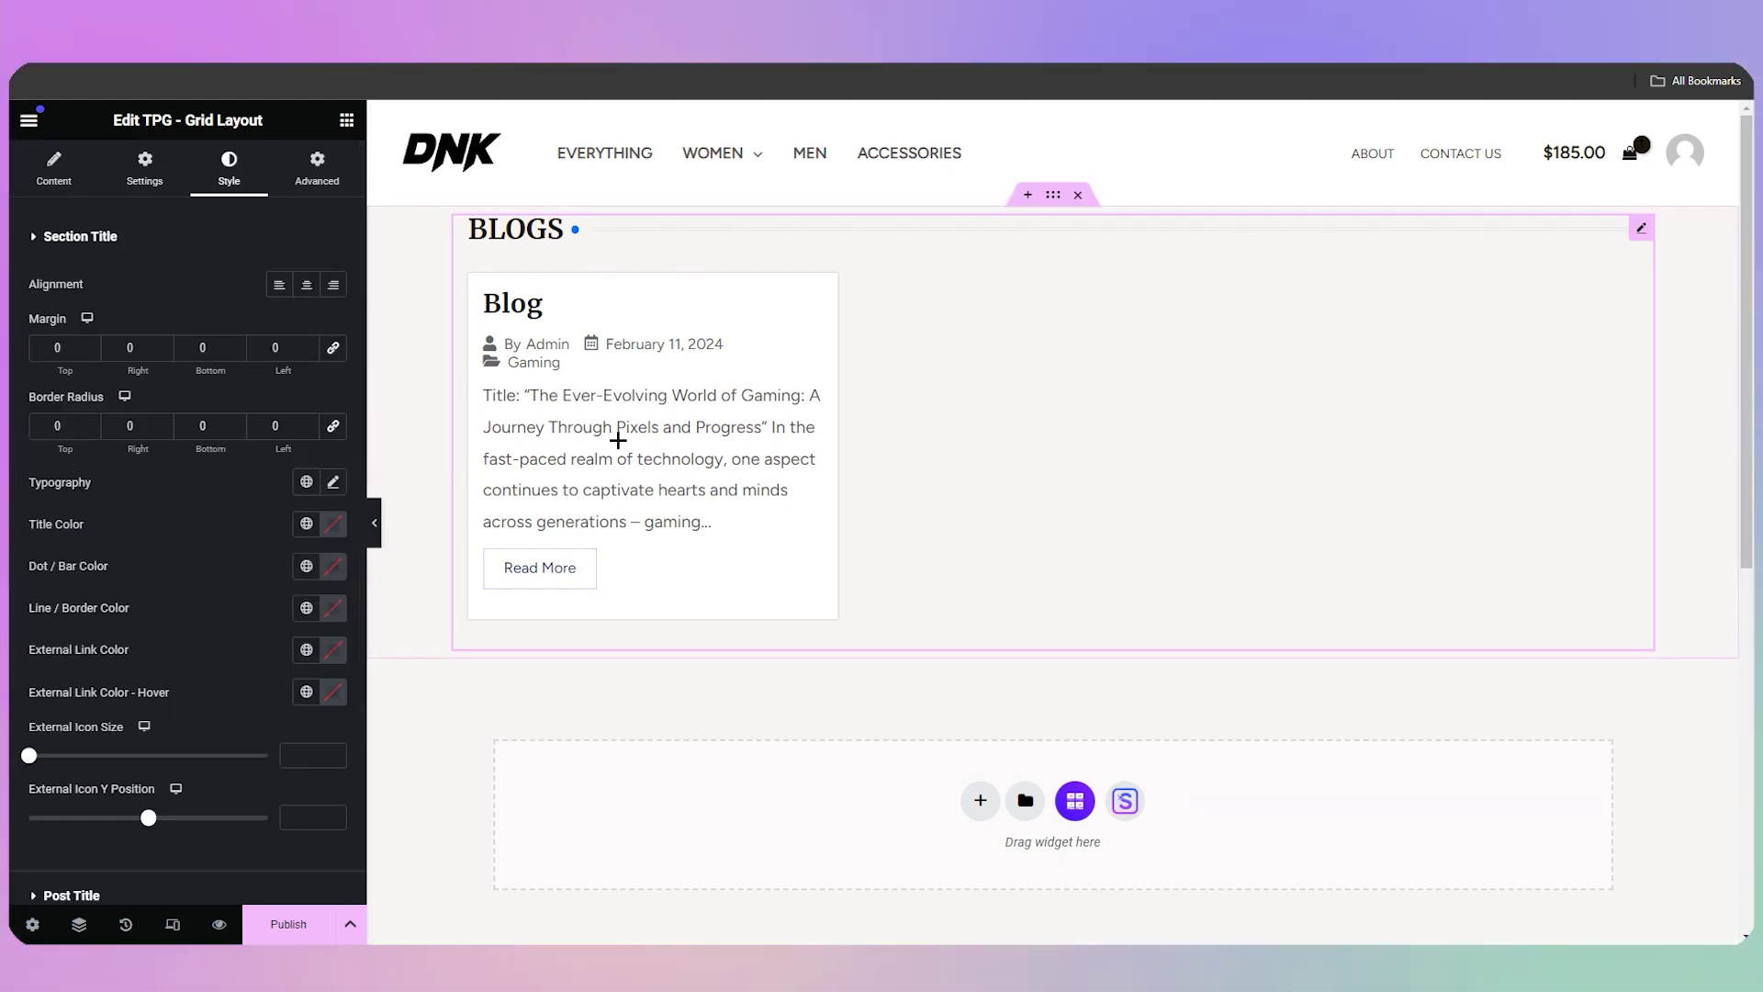
click(85, 240)
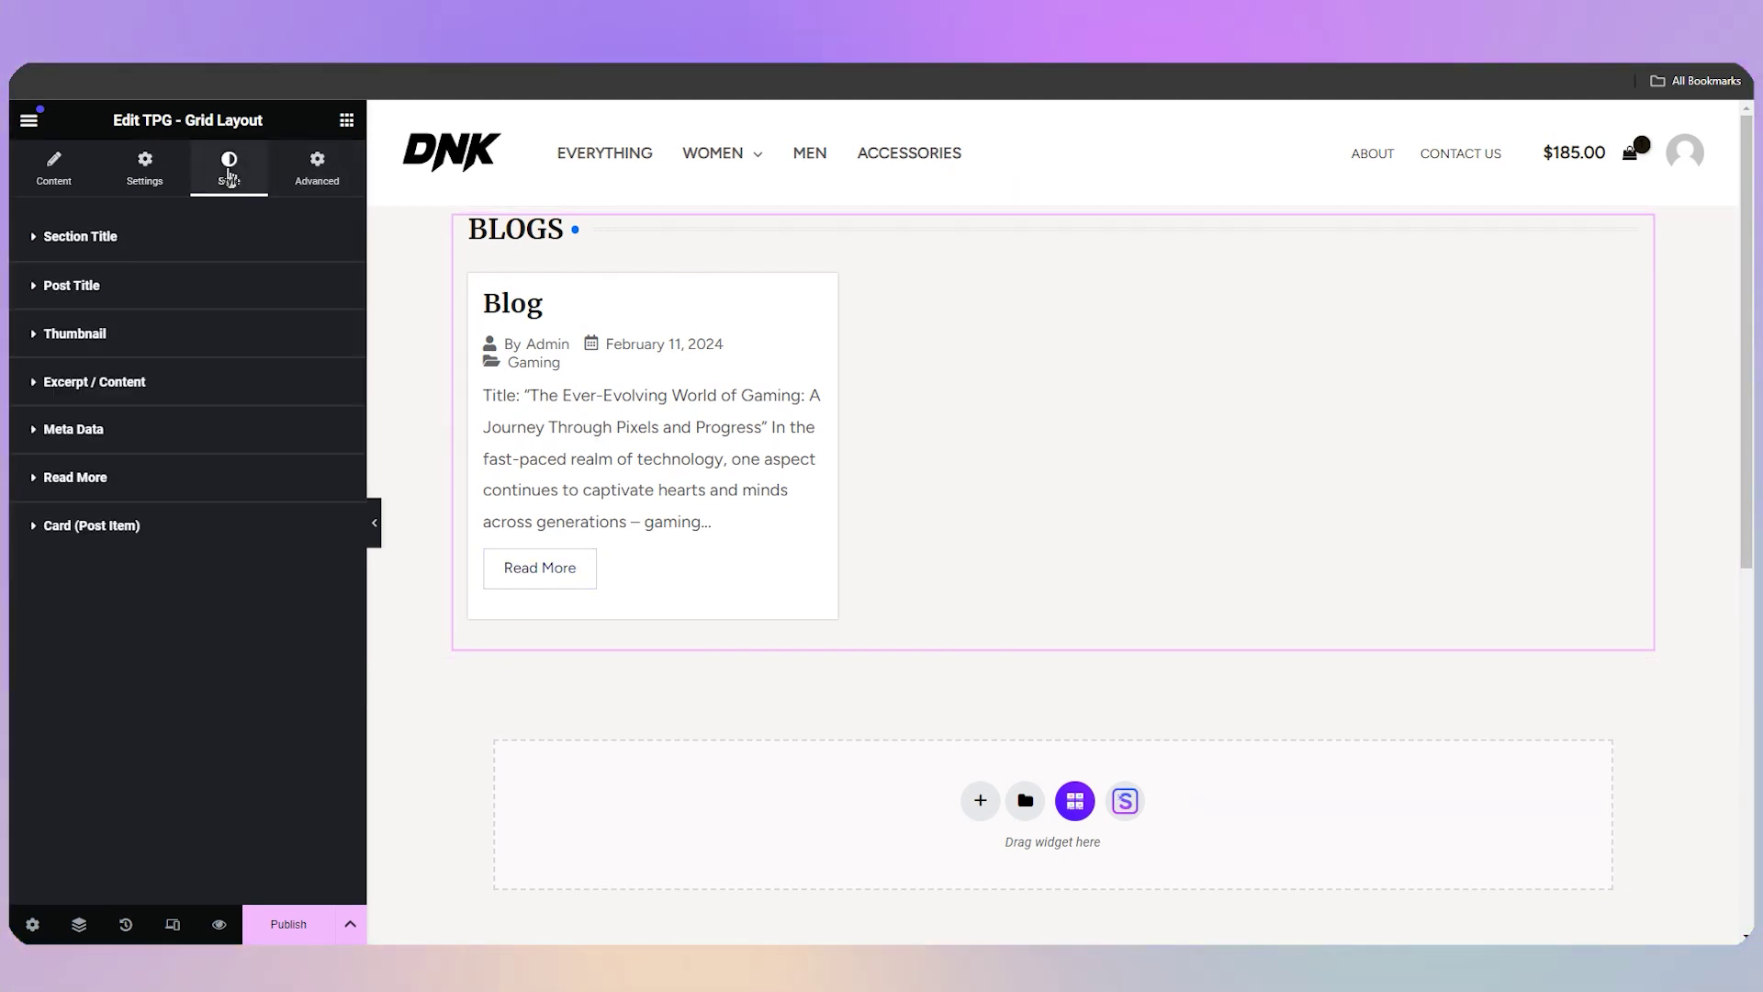
click(88, 241)
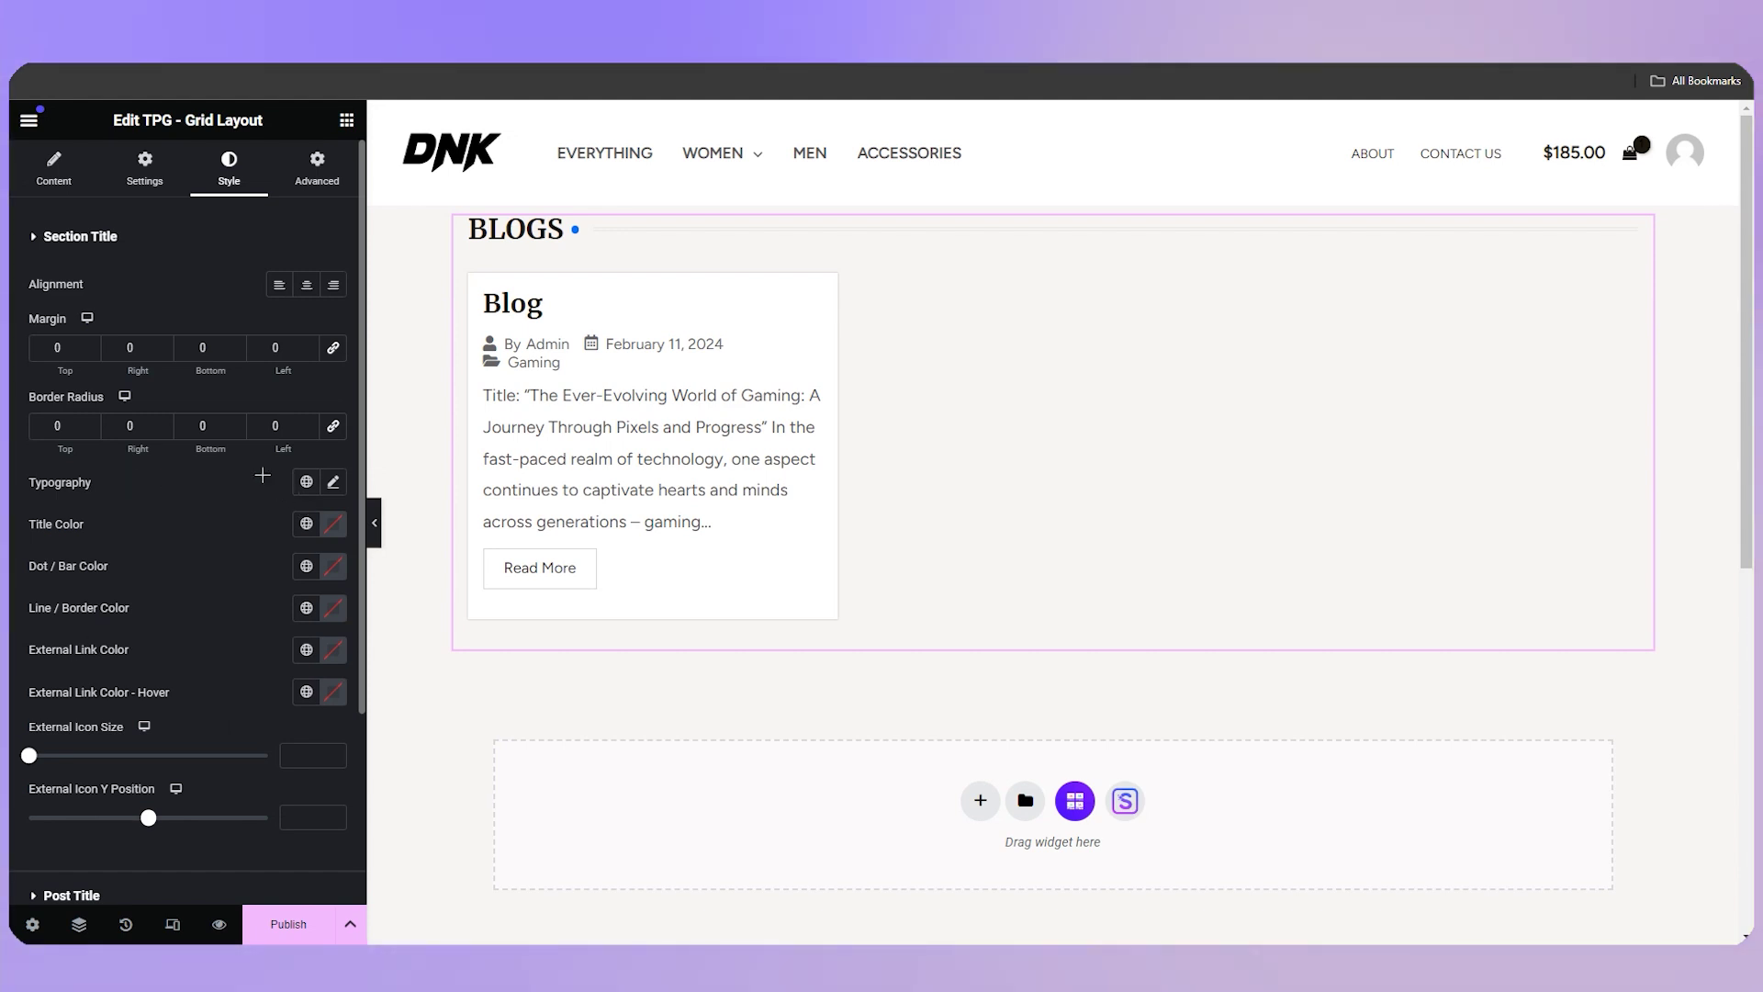
click(331, 483)
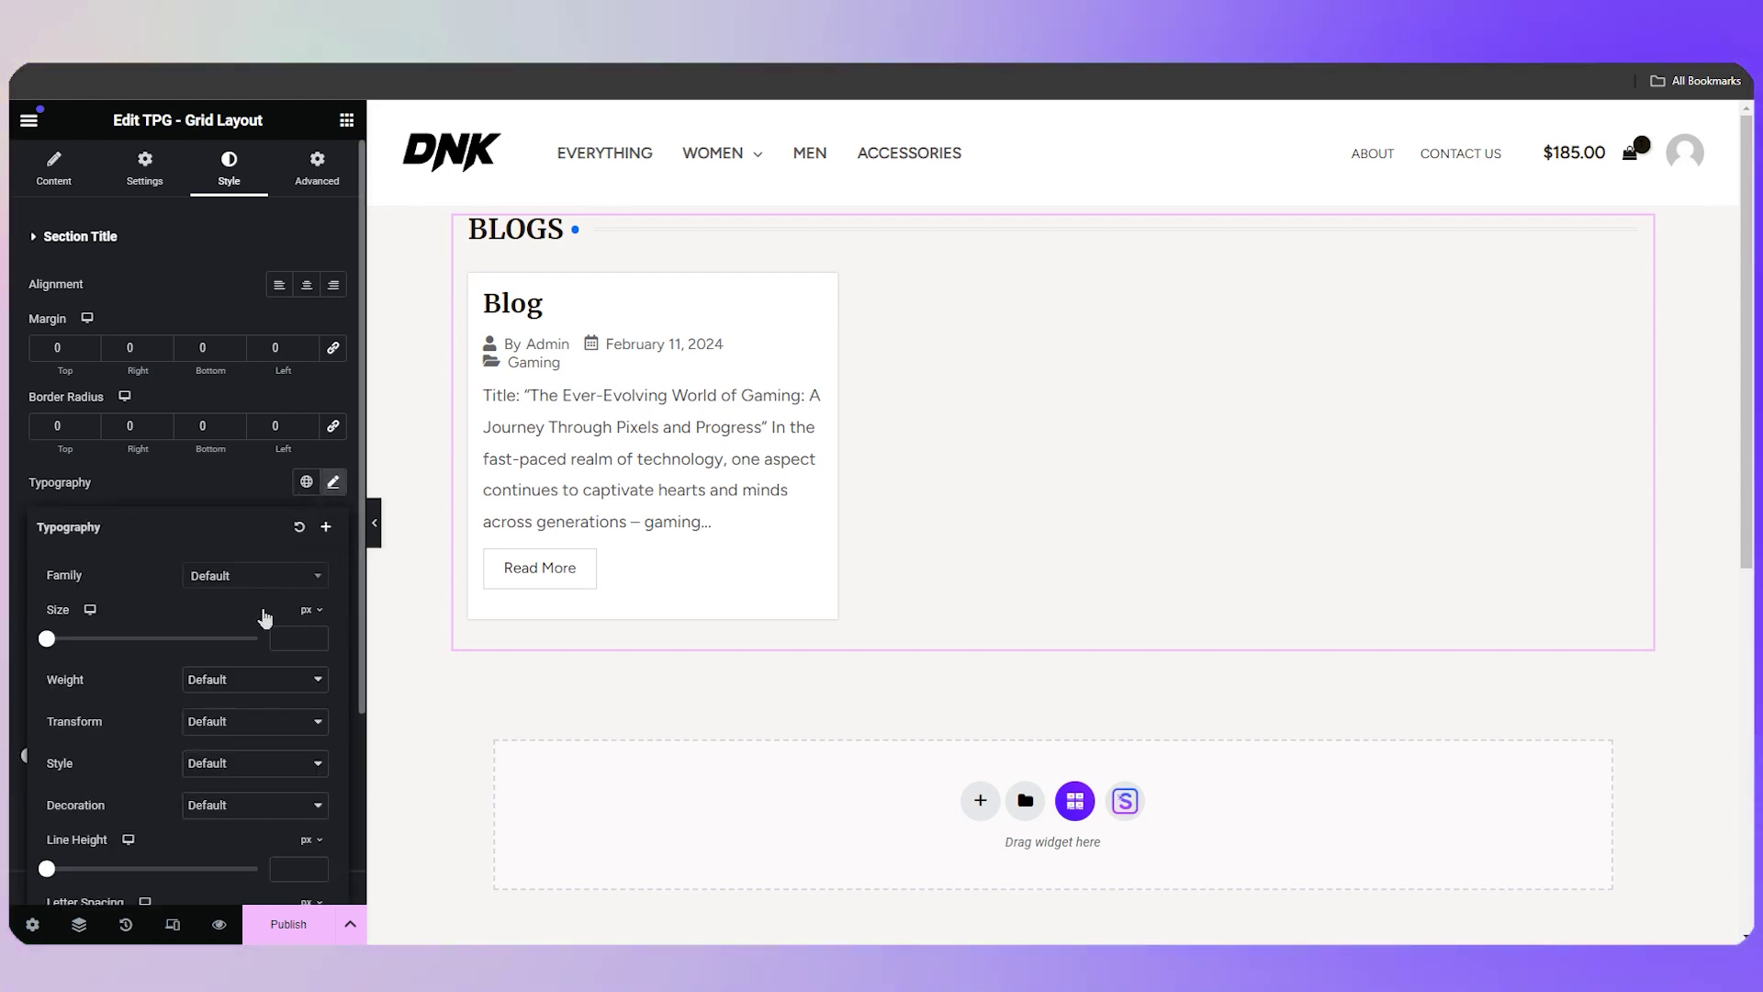
click(266, 577)
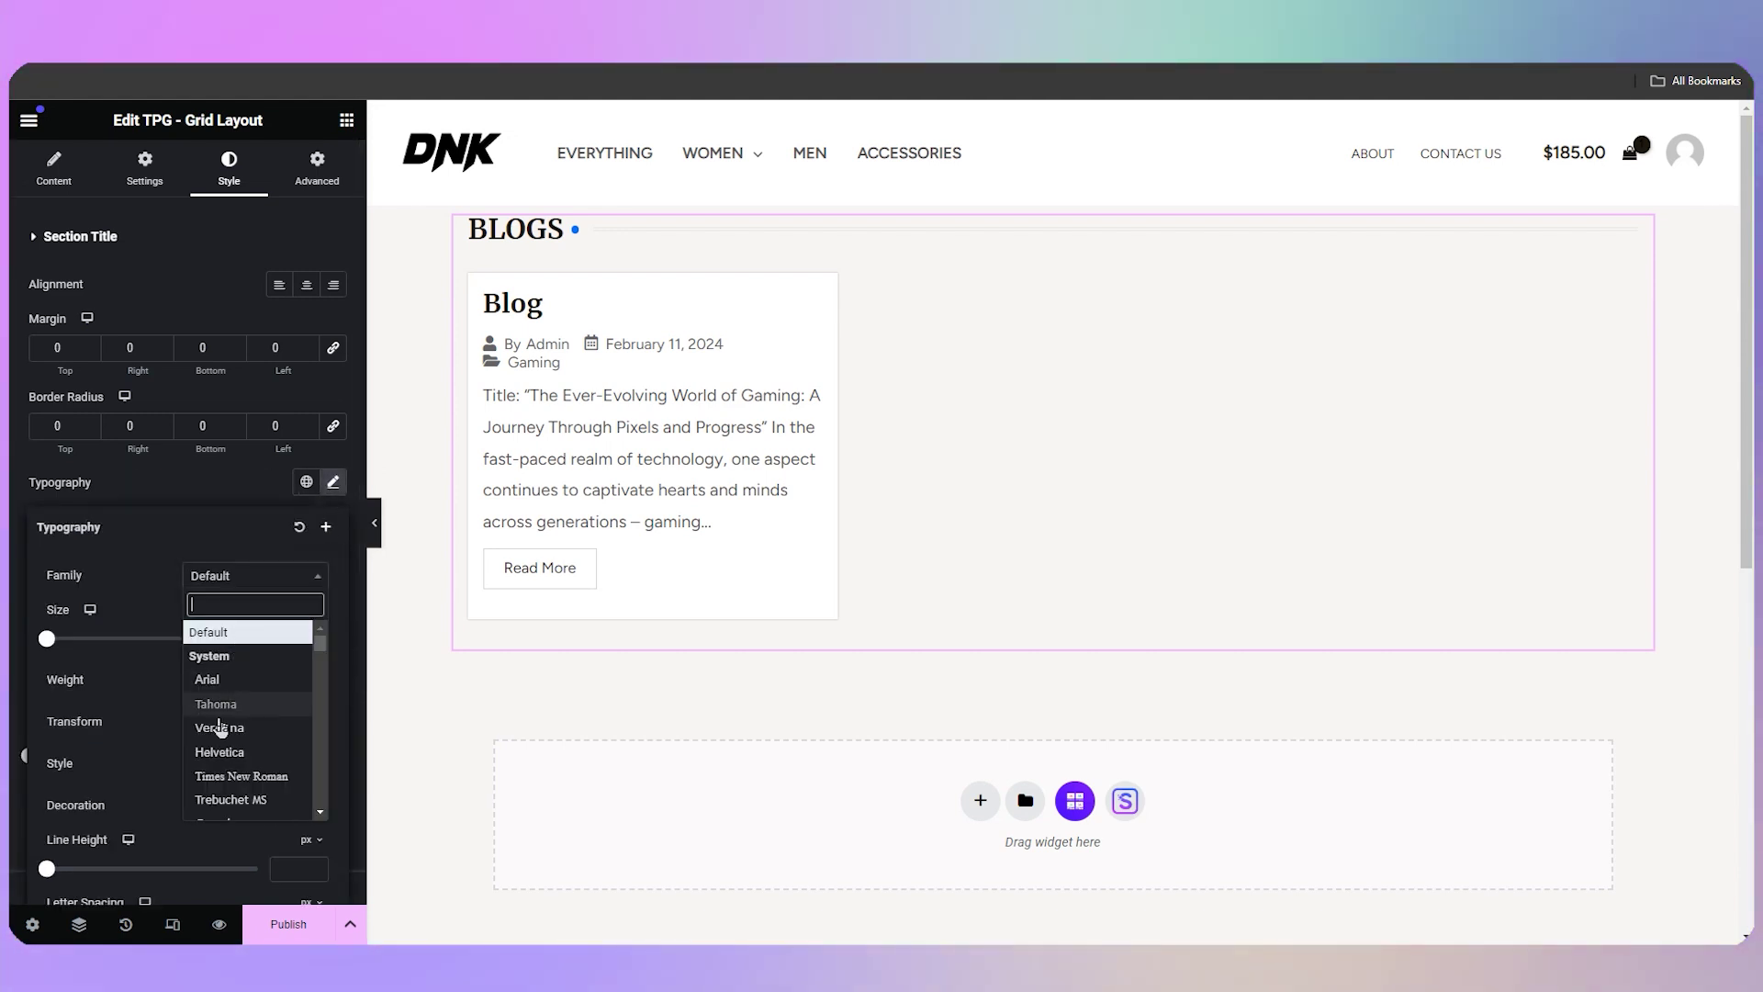
click(236, 776)
scroll(314, 577, down, 1)
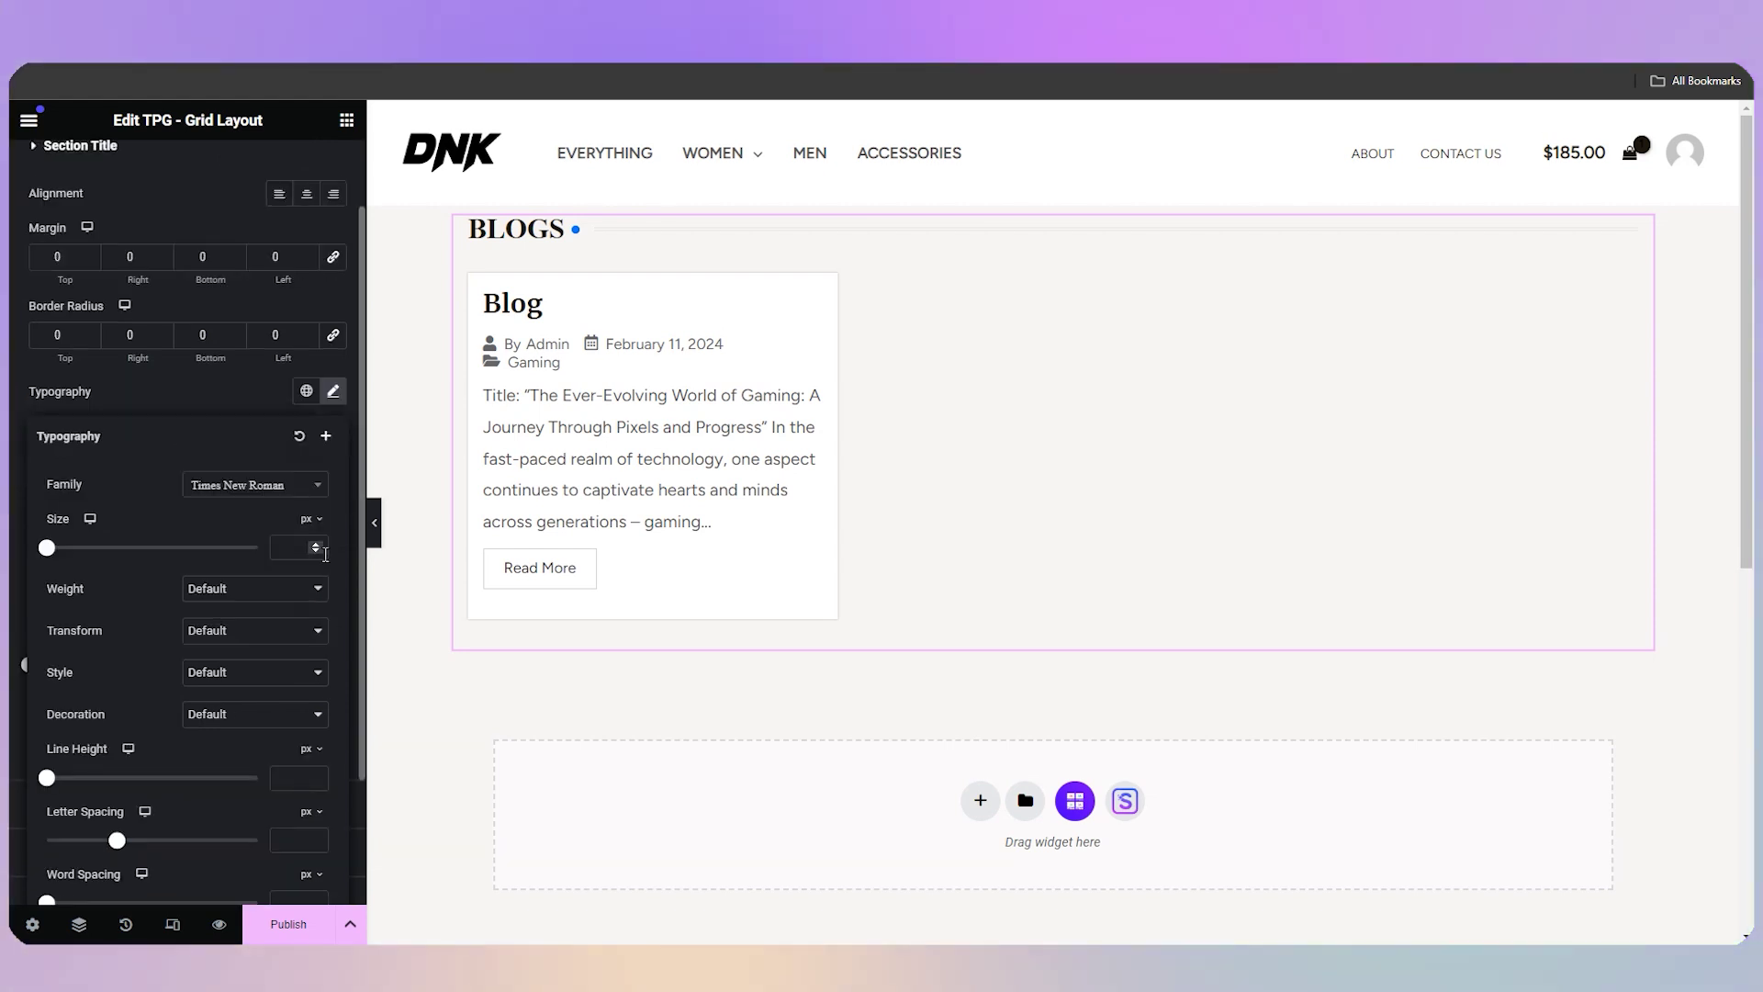
click(303, 485)
click(334, 392)
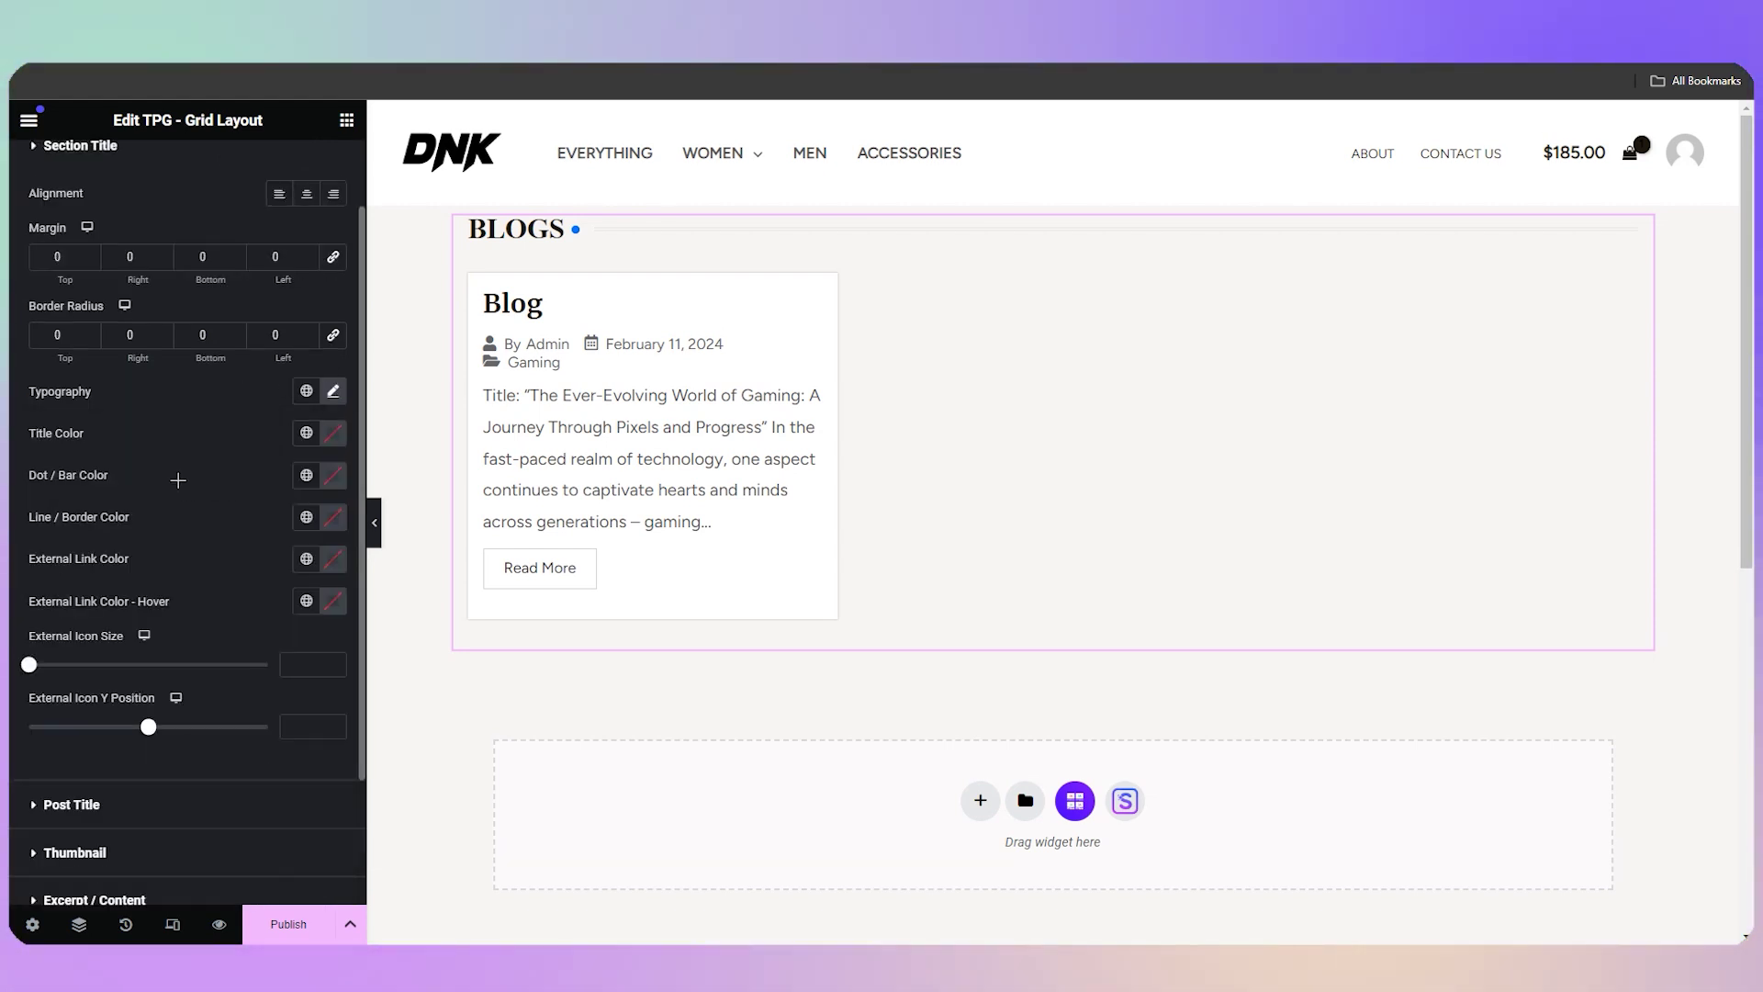
scroll(173, 472, up, 2)
click(138, 244)
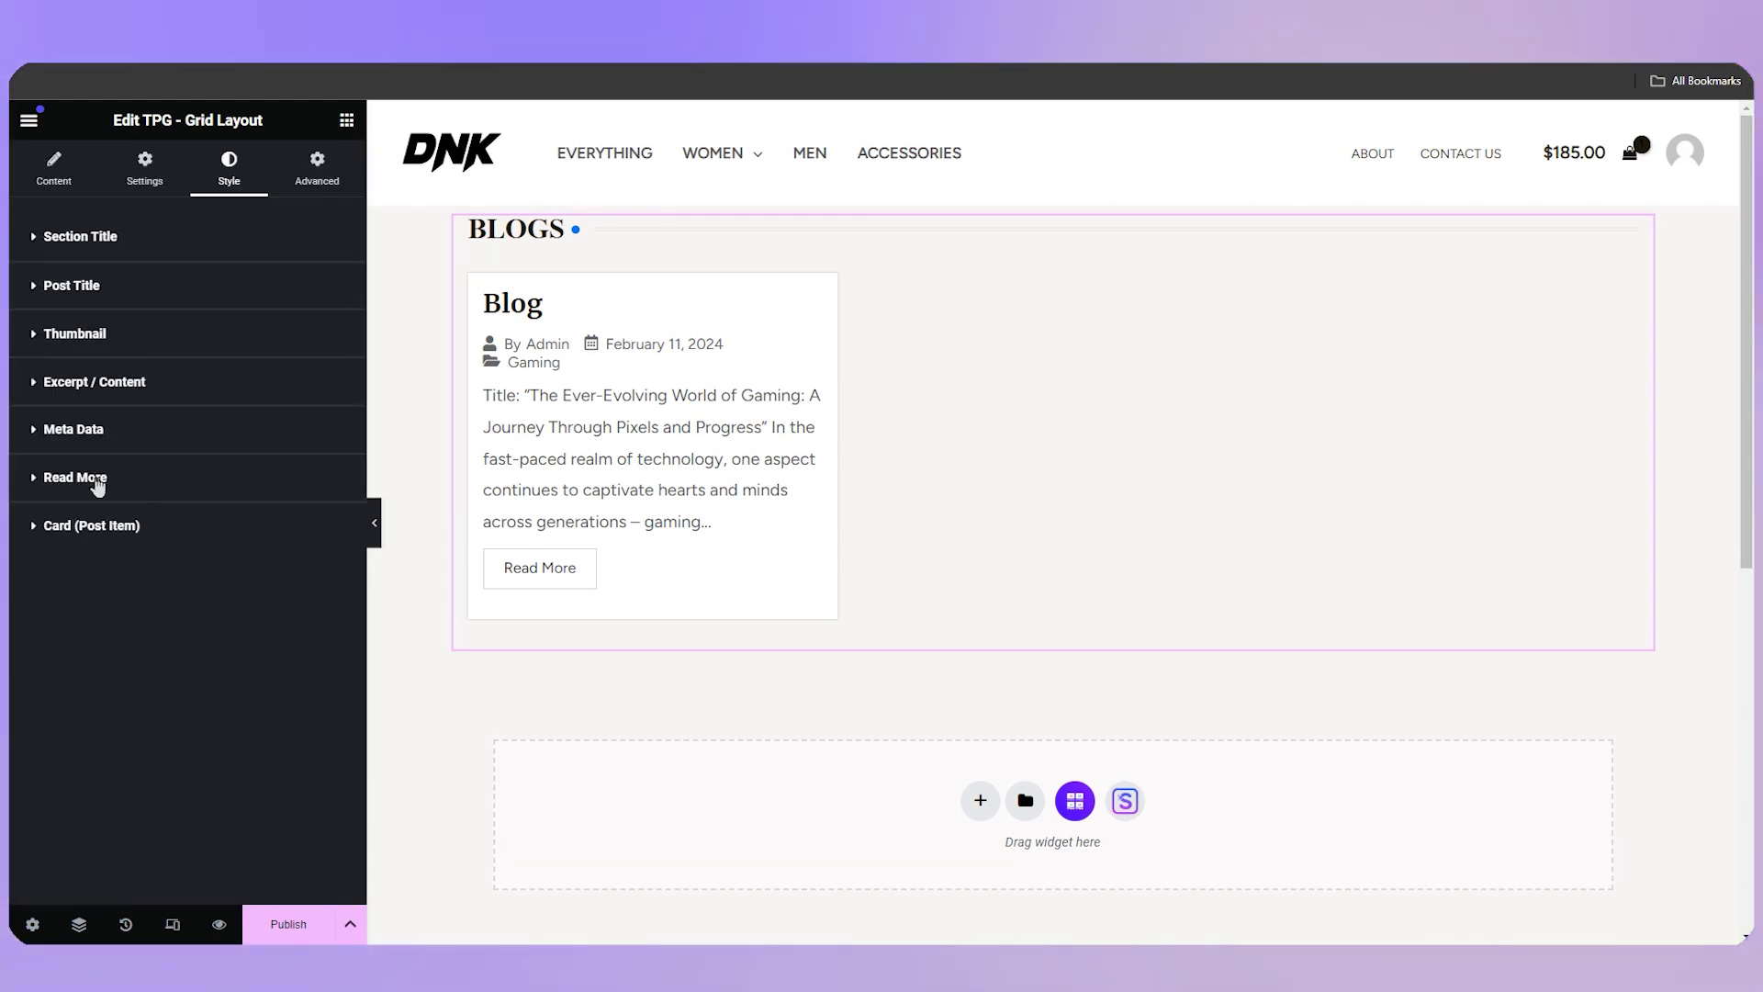
Step: Review the grid's style options for the post title, excerpt, meta data and Read More button
click(114, 292)
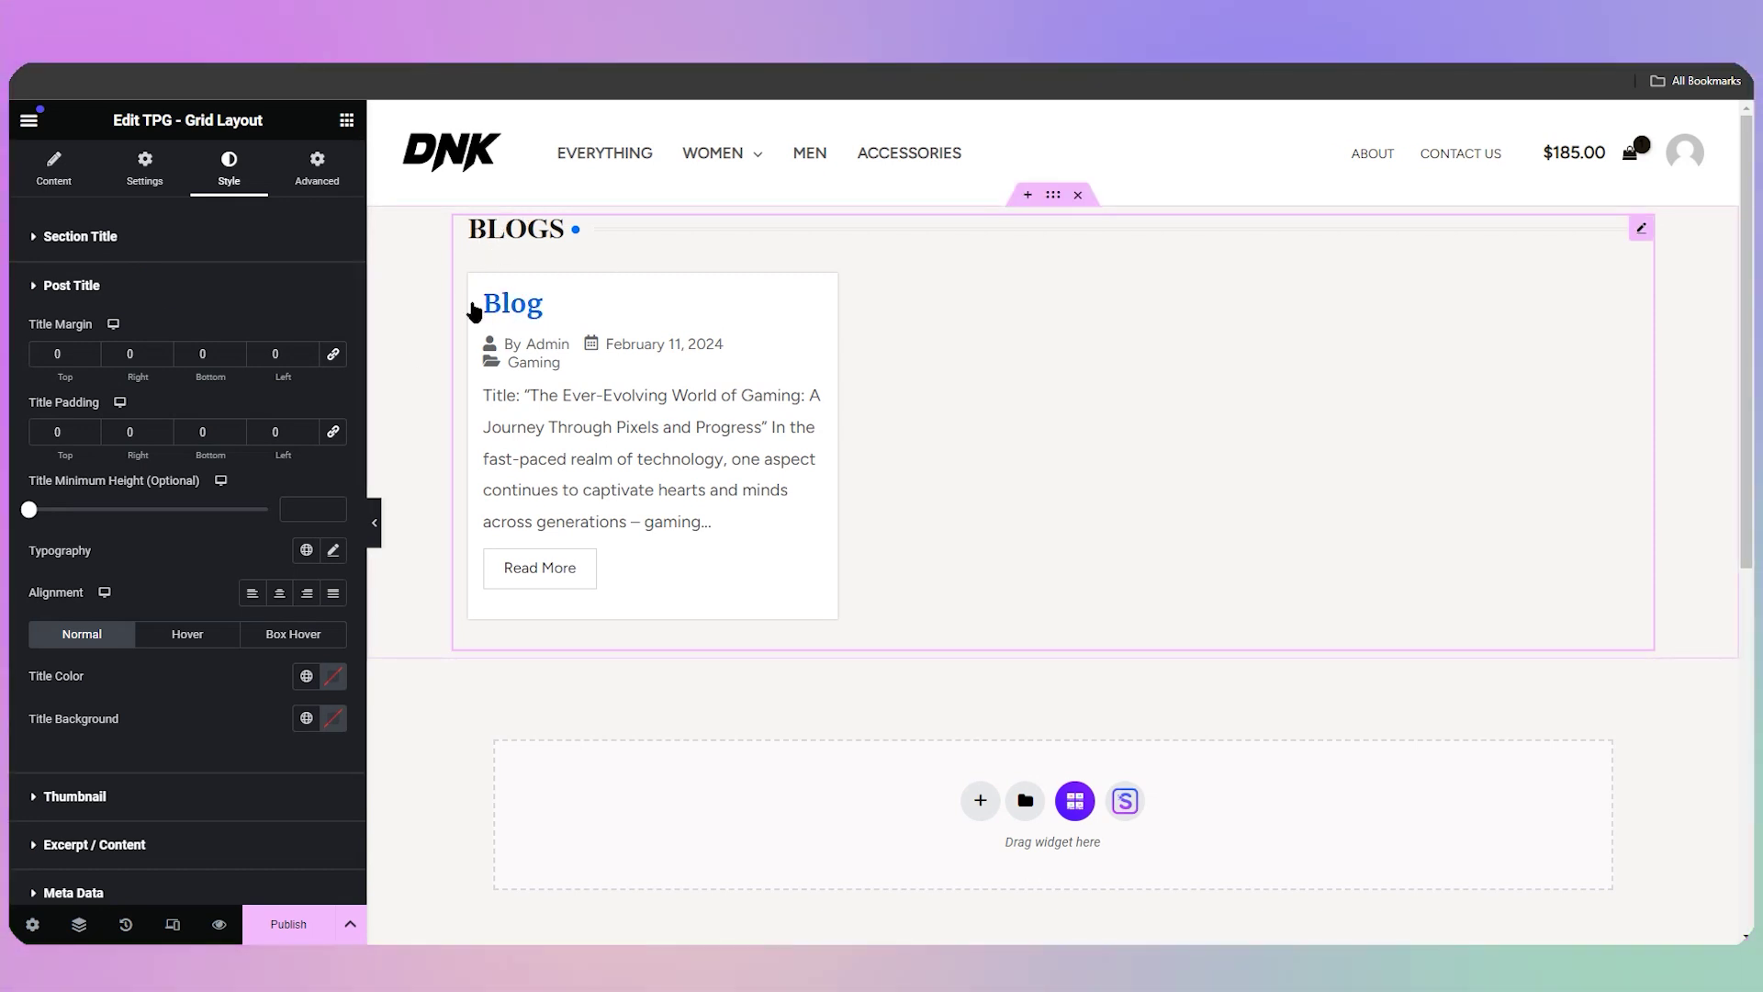
click(77, 285)
click(138, 393)
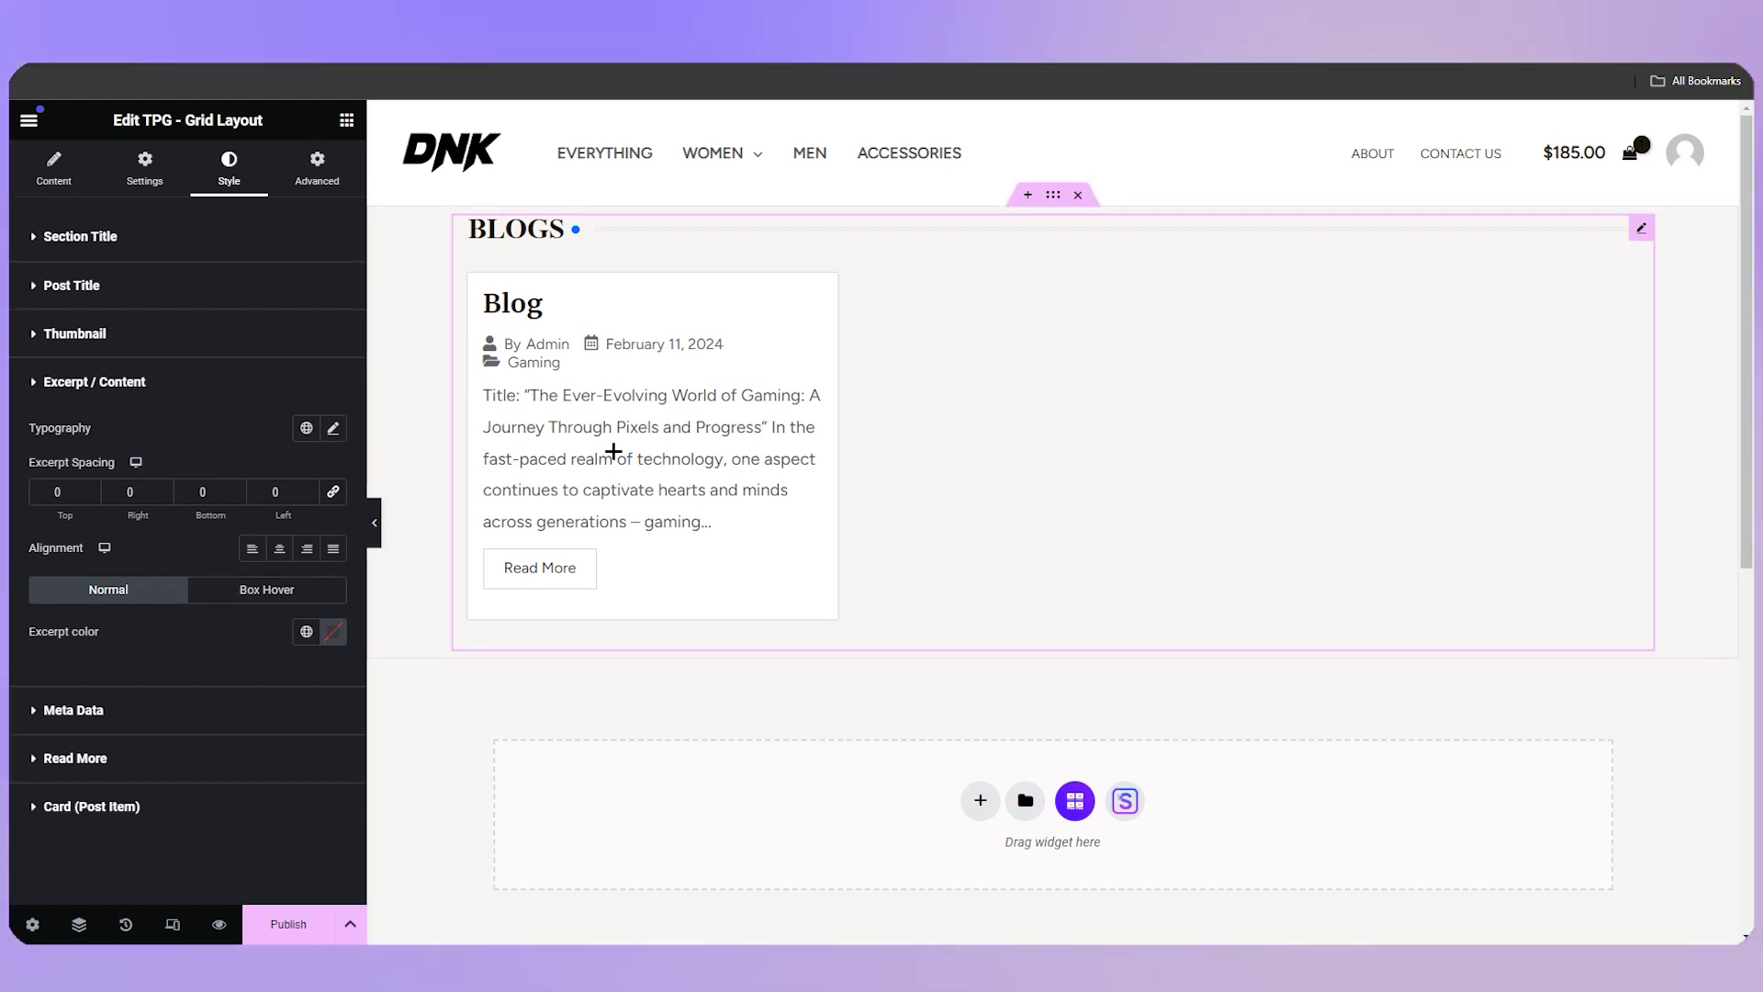
click(124, 382)
click(91, 431)
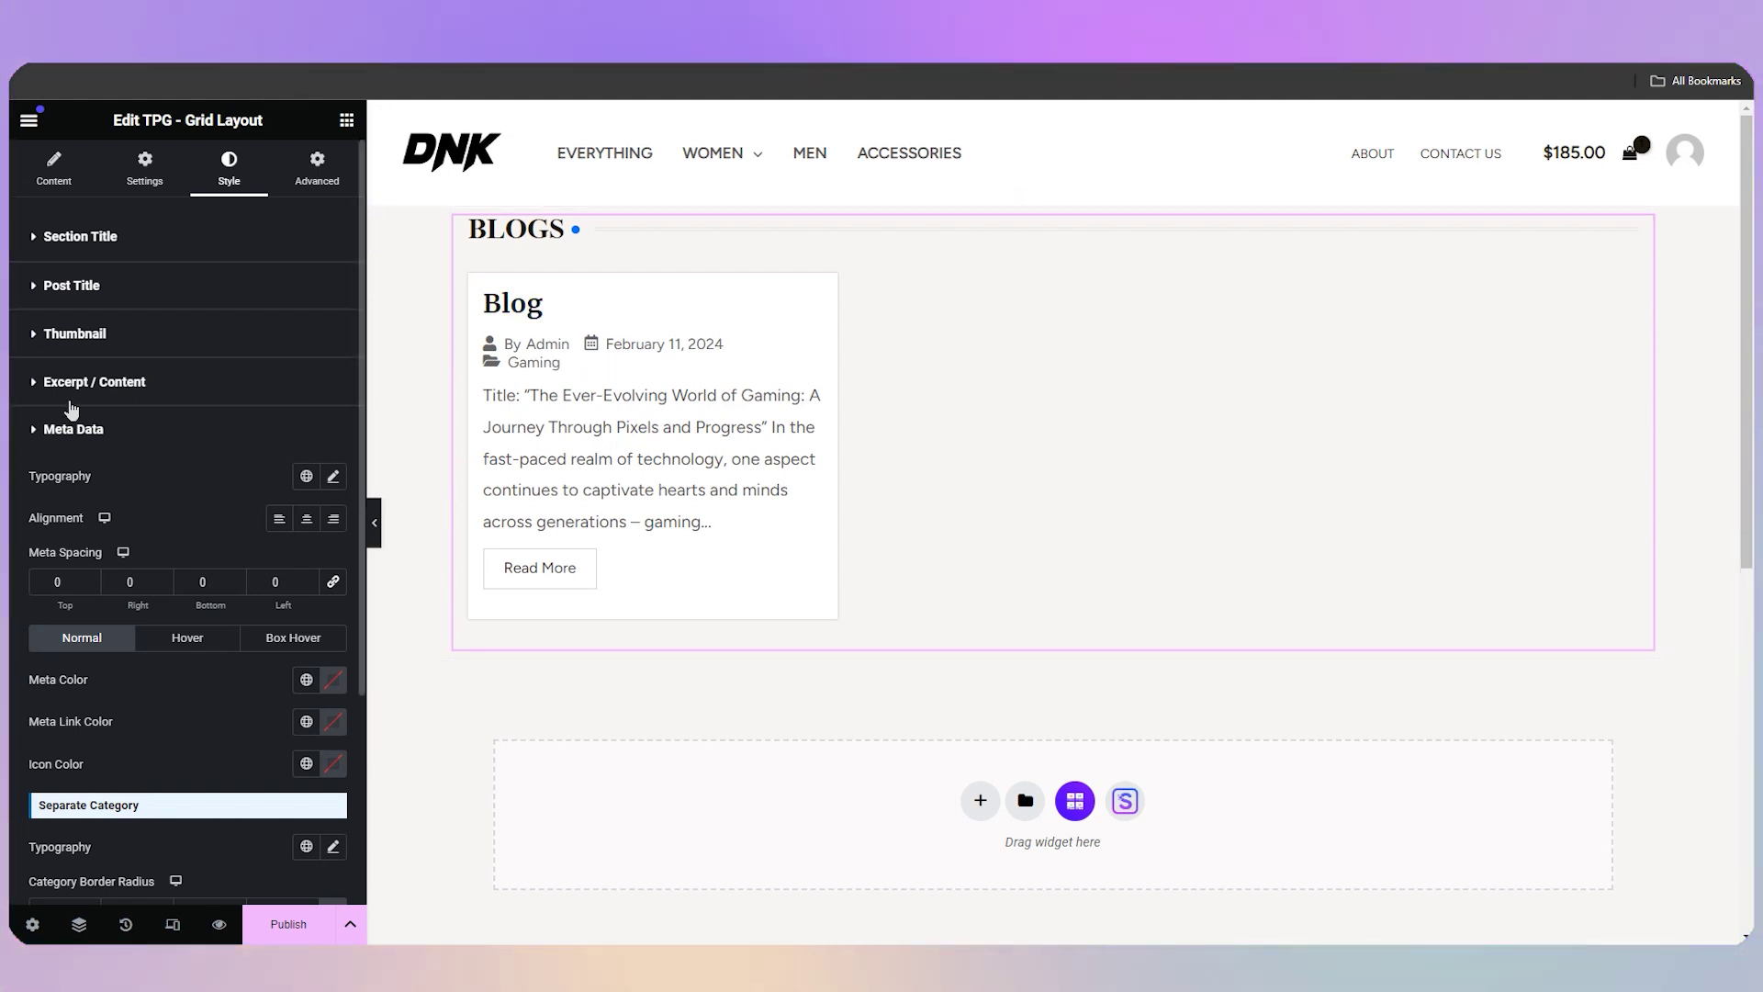
click(86, 427)
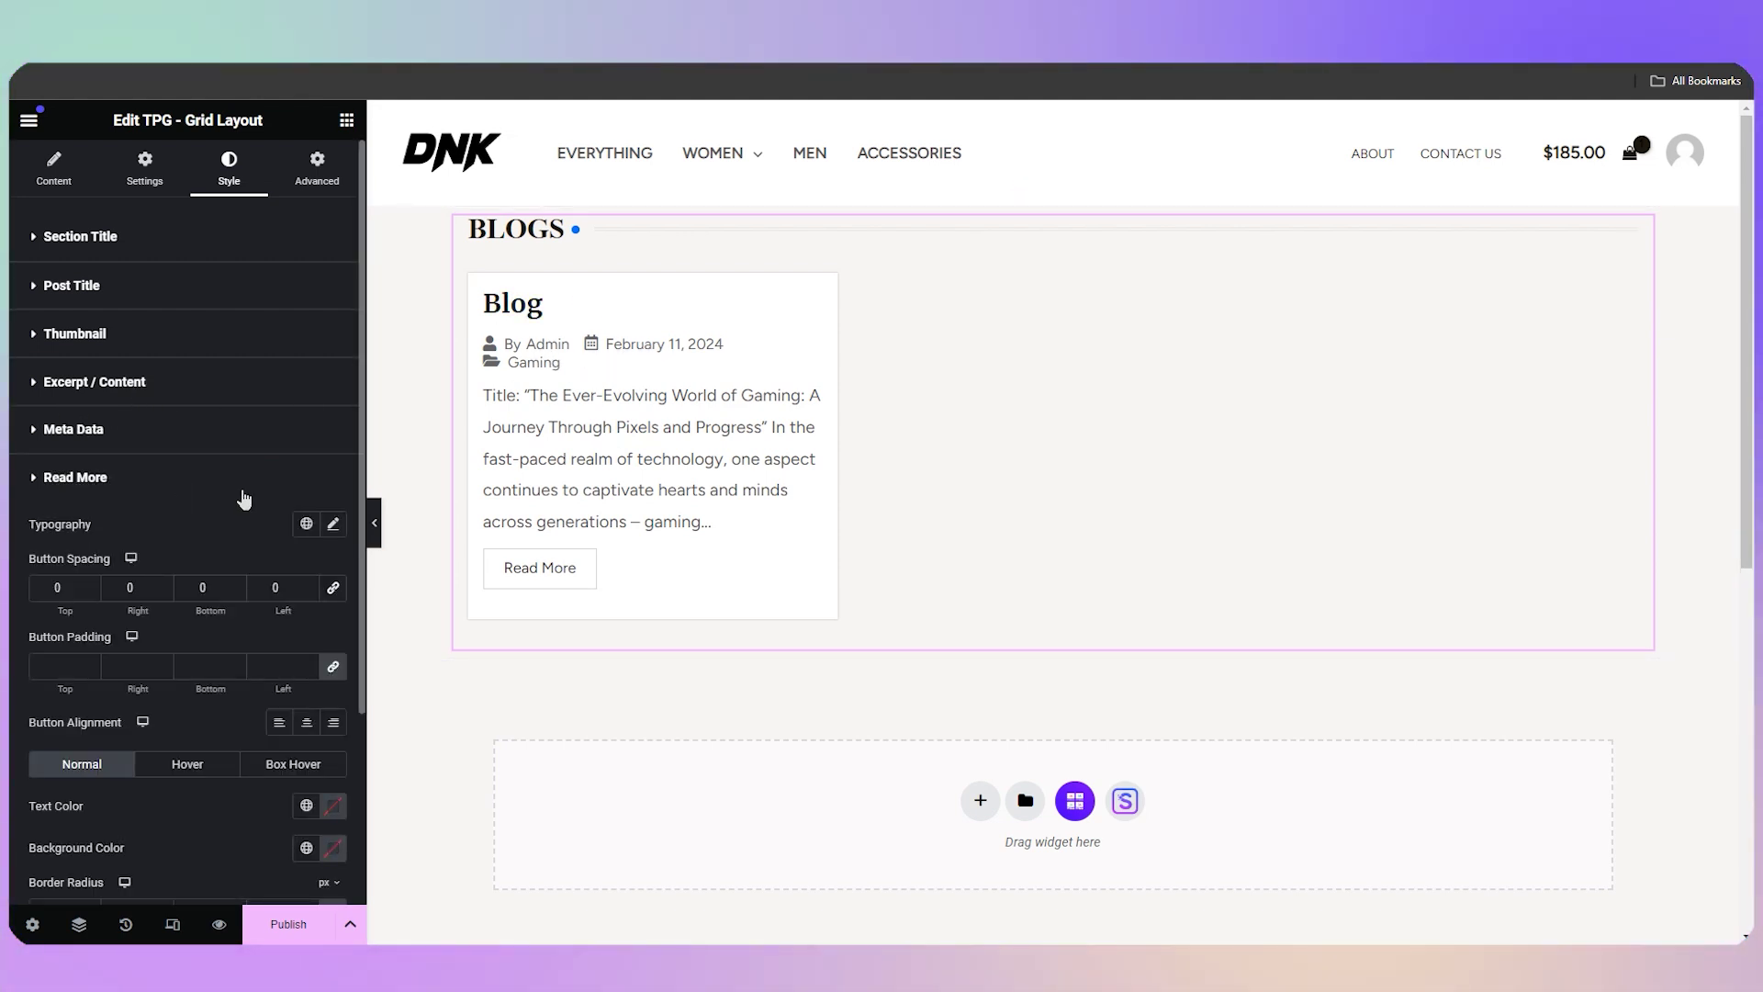
scroll(253, 690, down, 3)
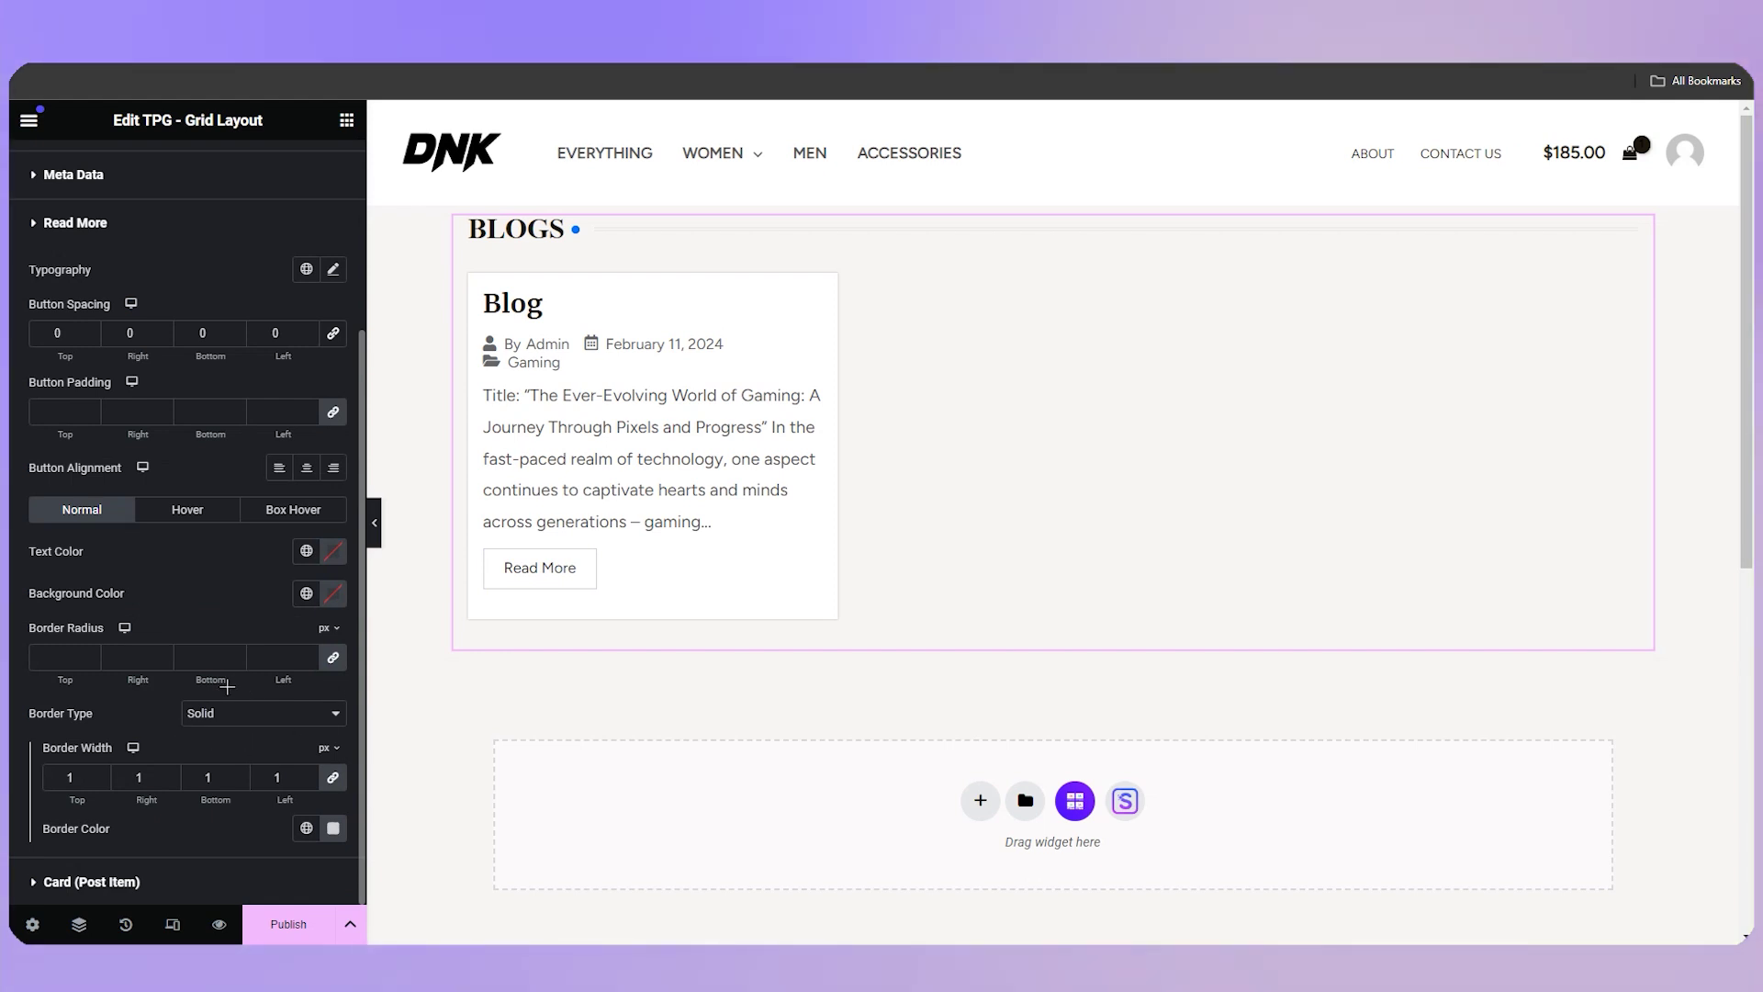
scroll(137, 551, up, 3)
click(102, 479)
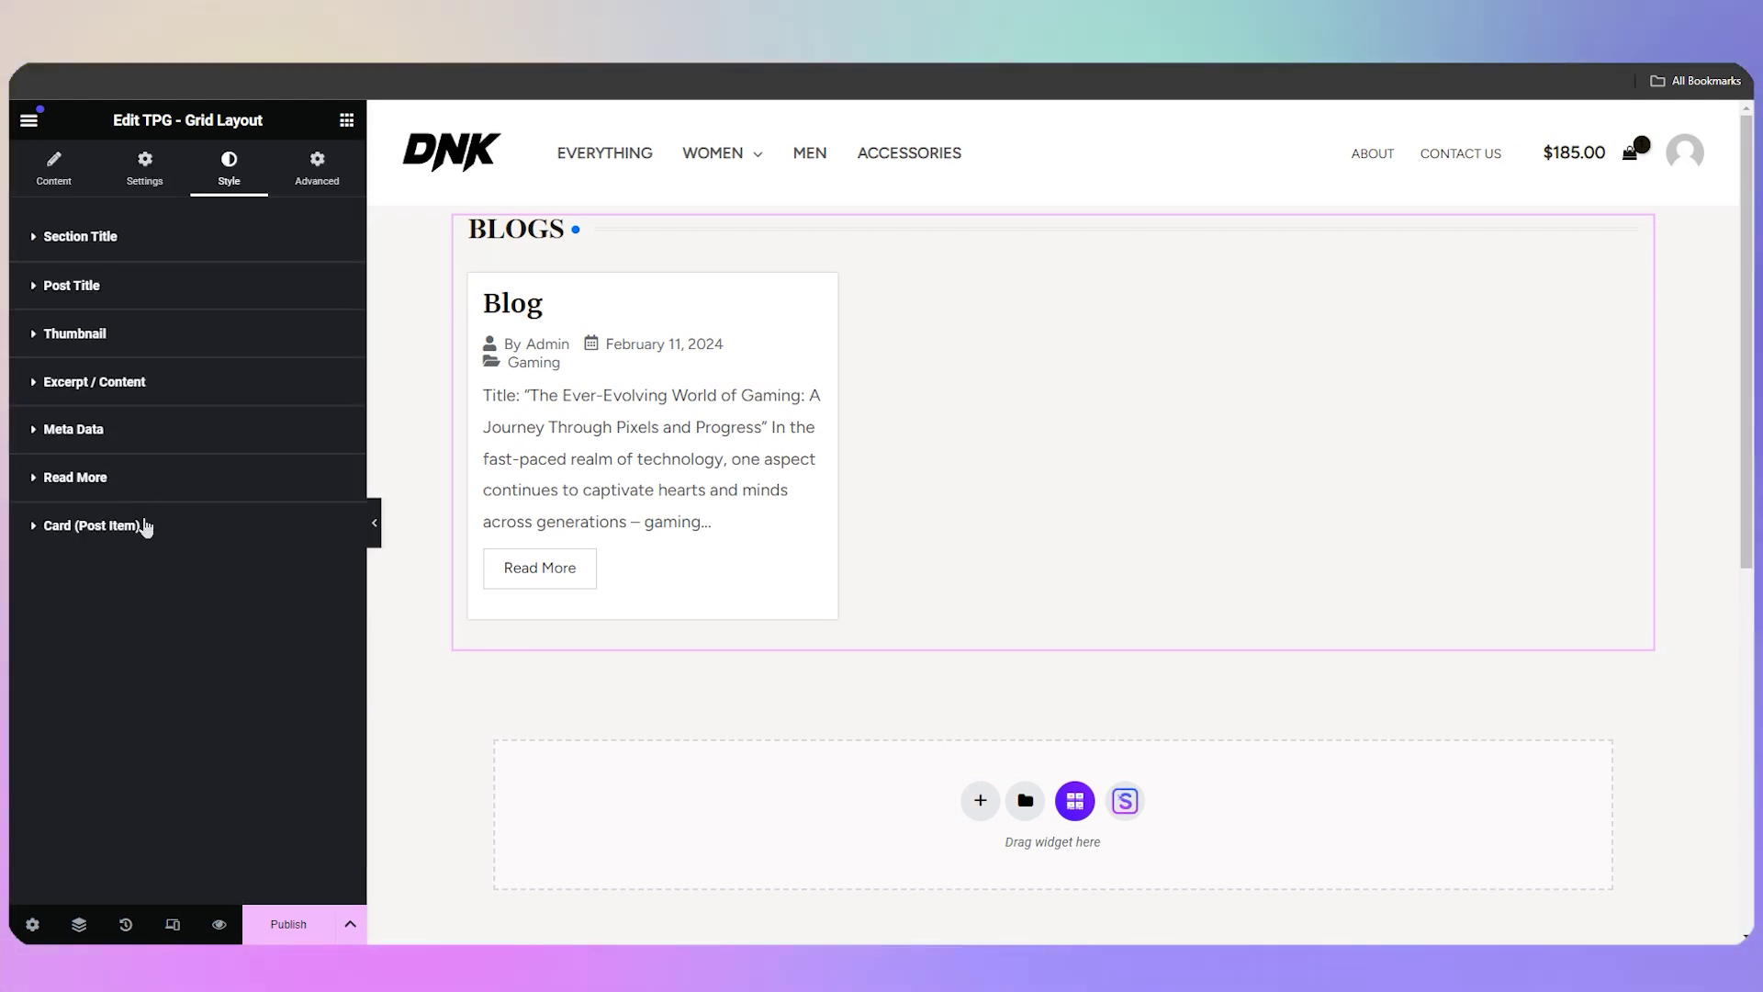
Step: Try a card border radius of 30 px for the post item, and set it to 20 px on all sides
click(77, 527)
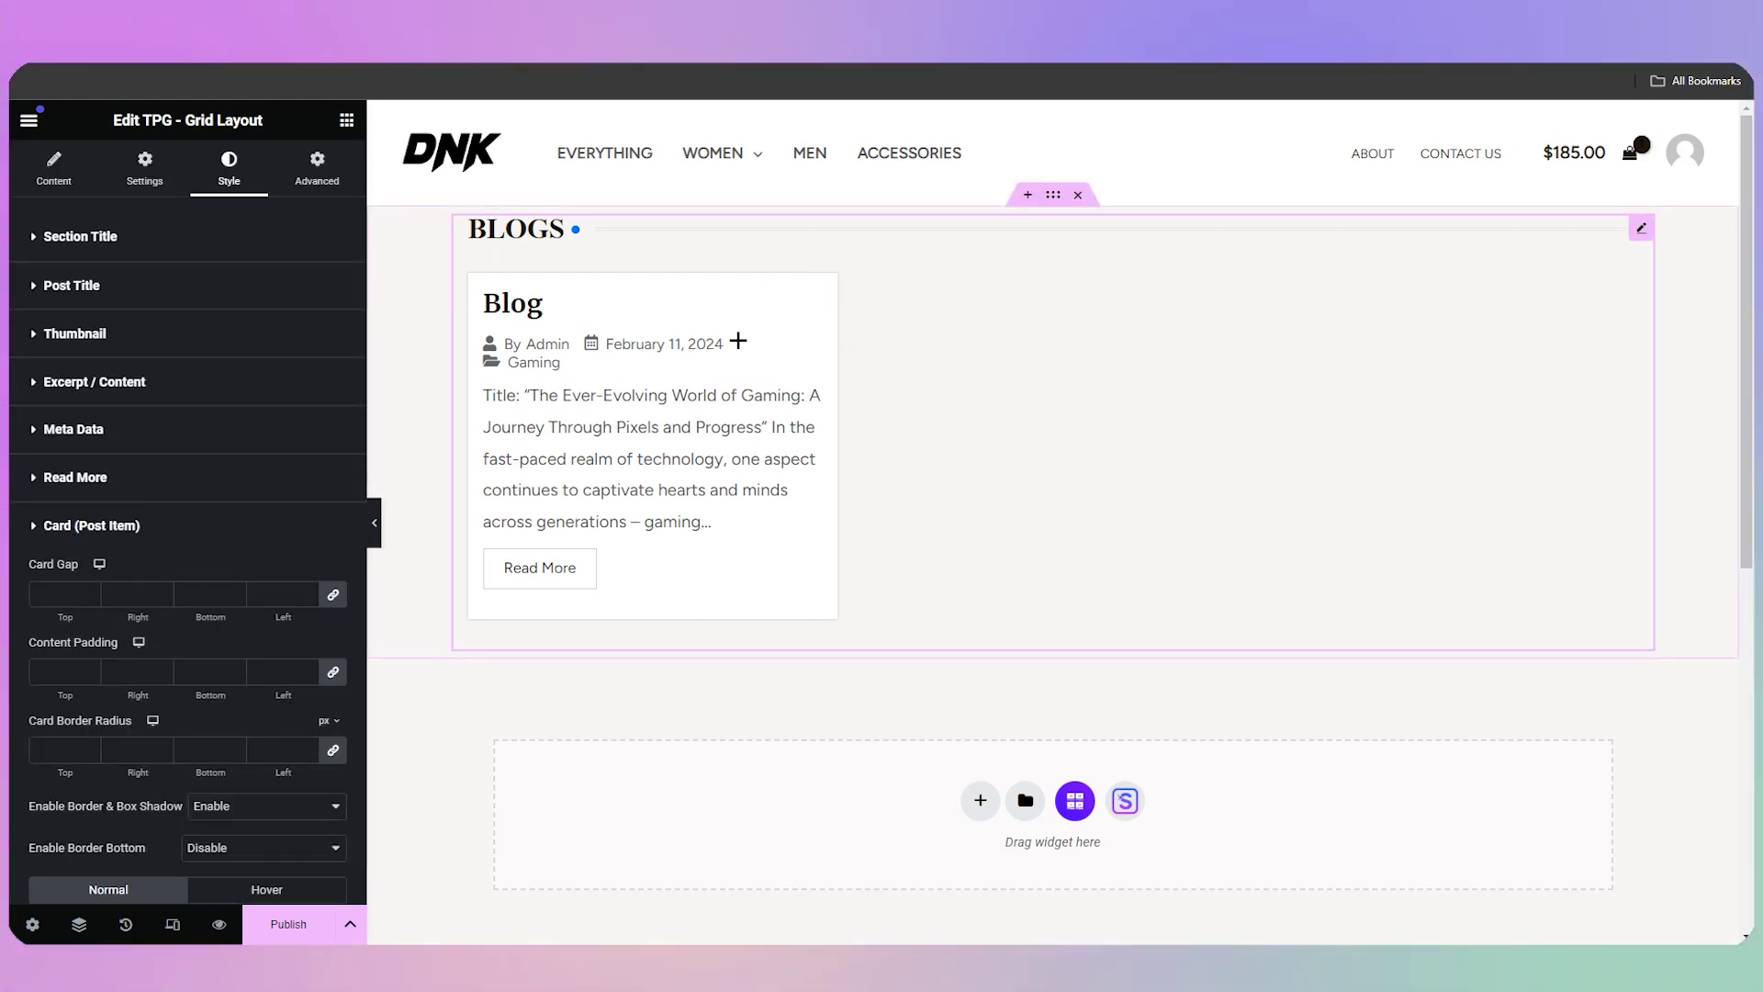
scroll(737, 340, down, 2)
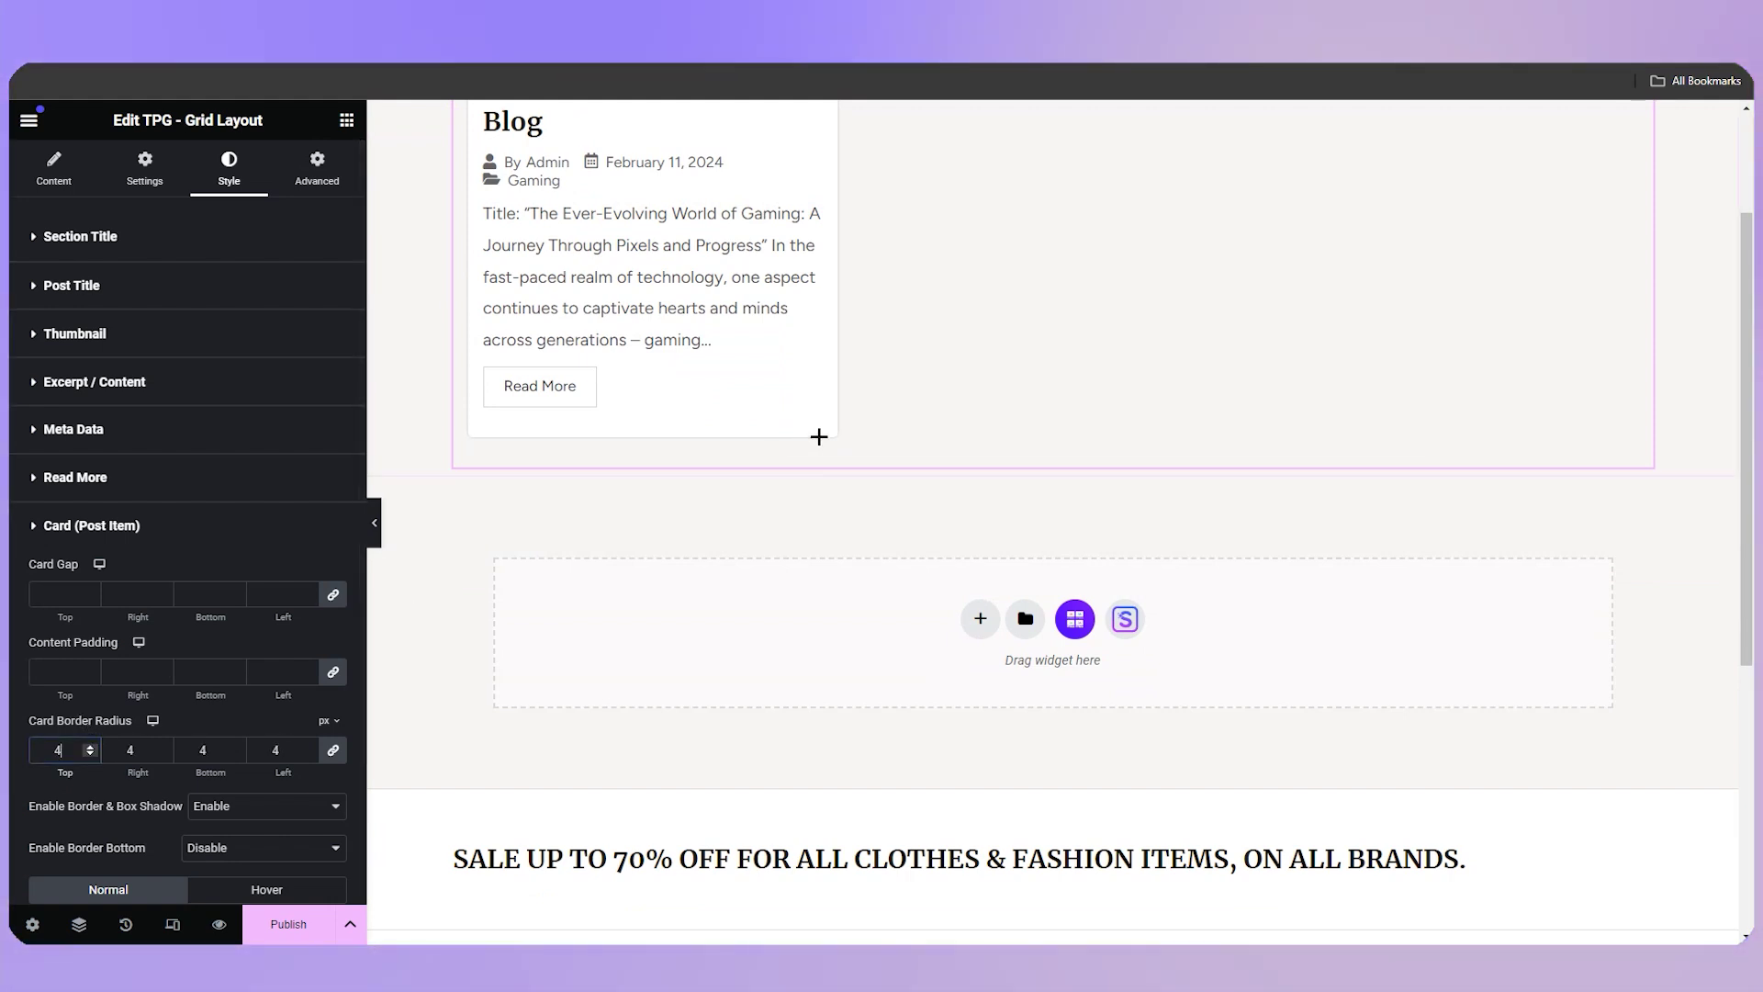
double_click(58, 750)
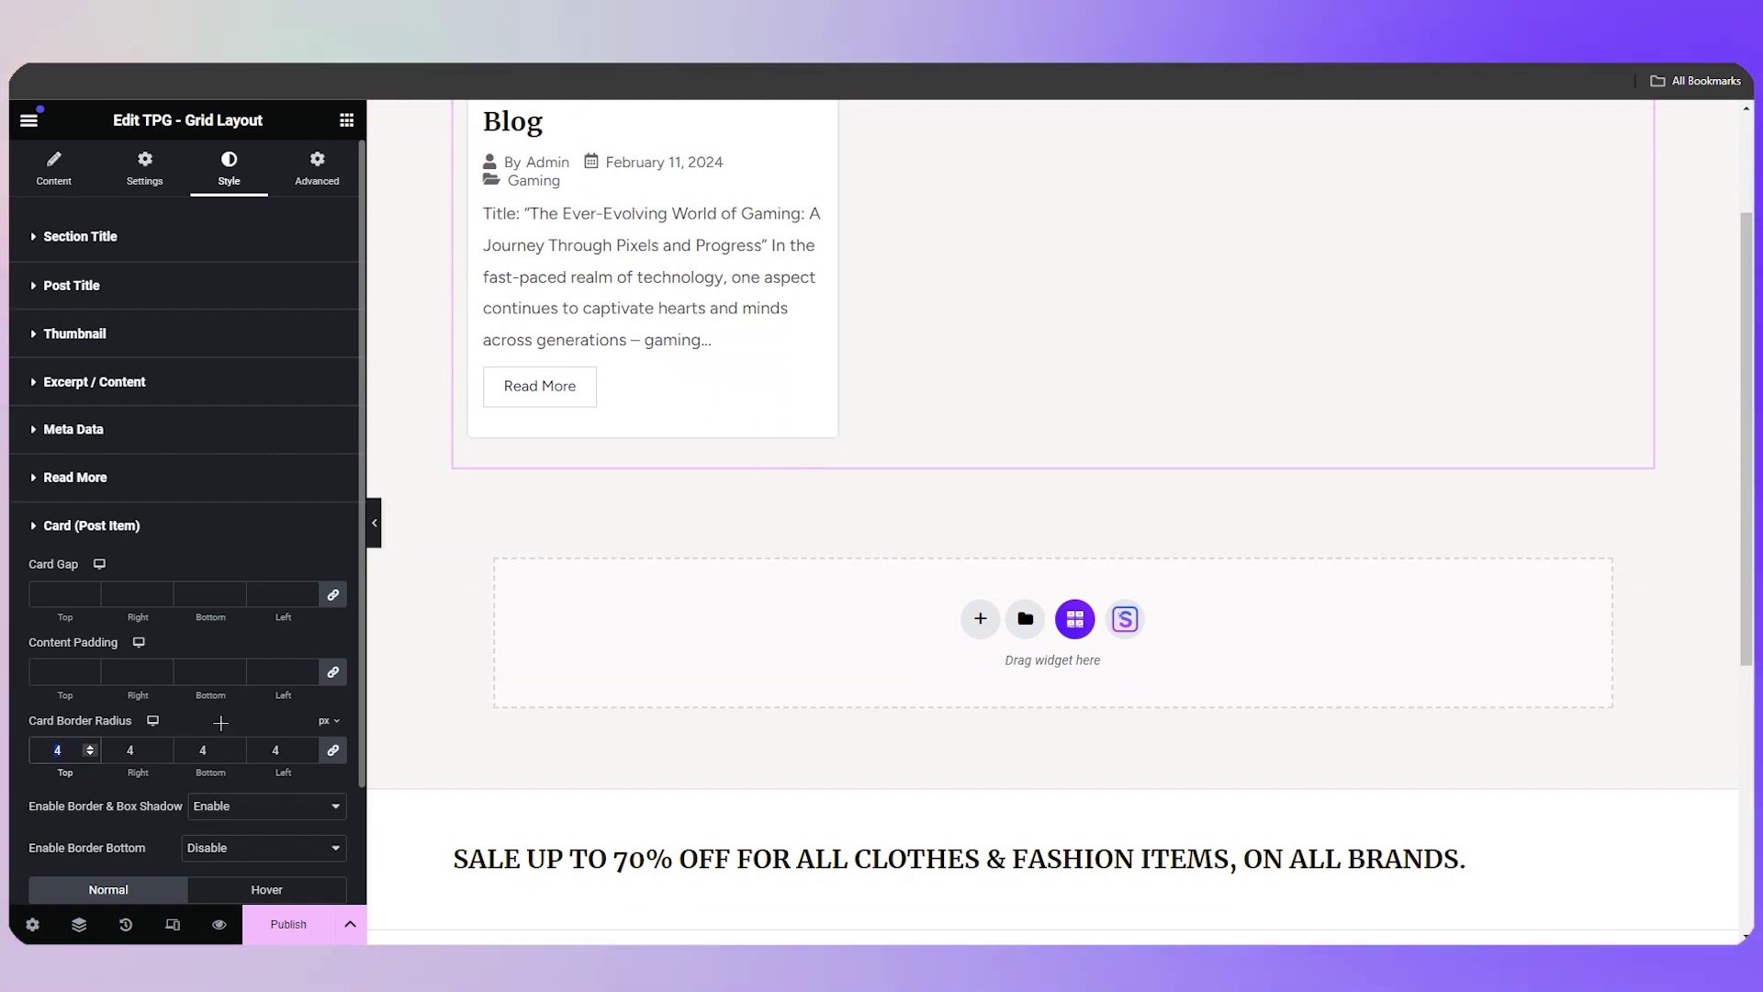
text(30)
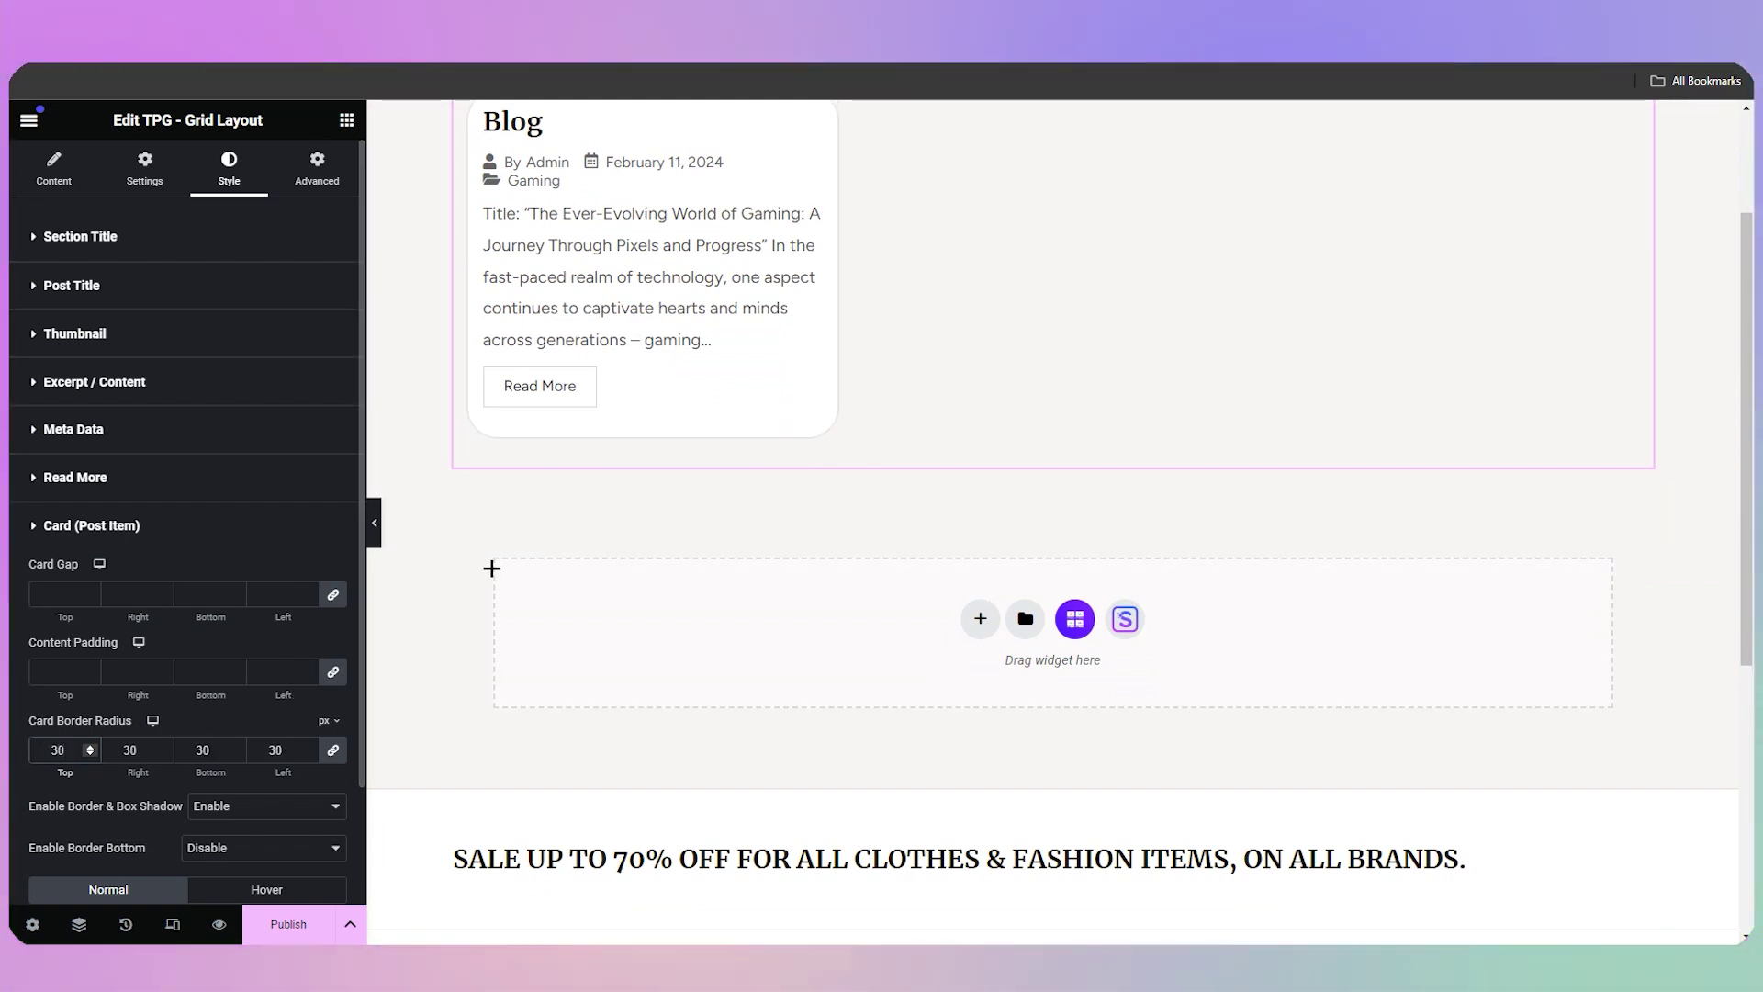
scroll(759, 464, up, 2)
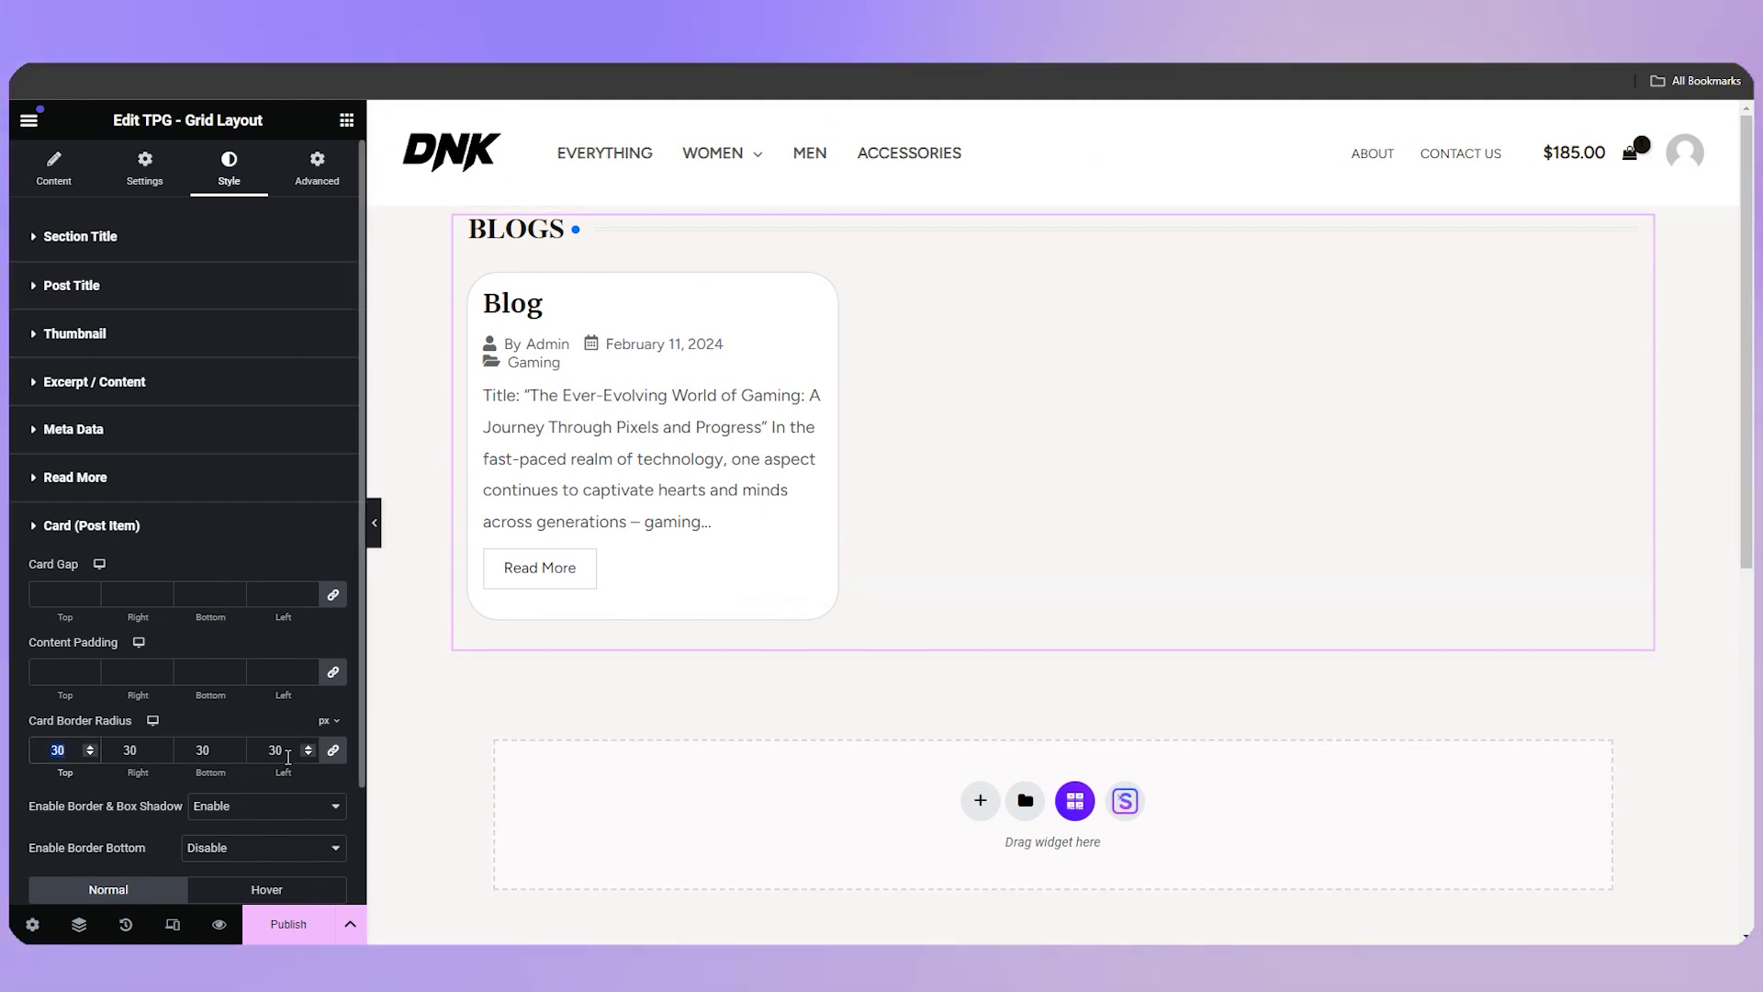
text(50)
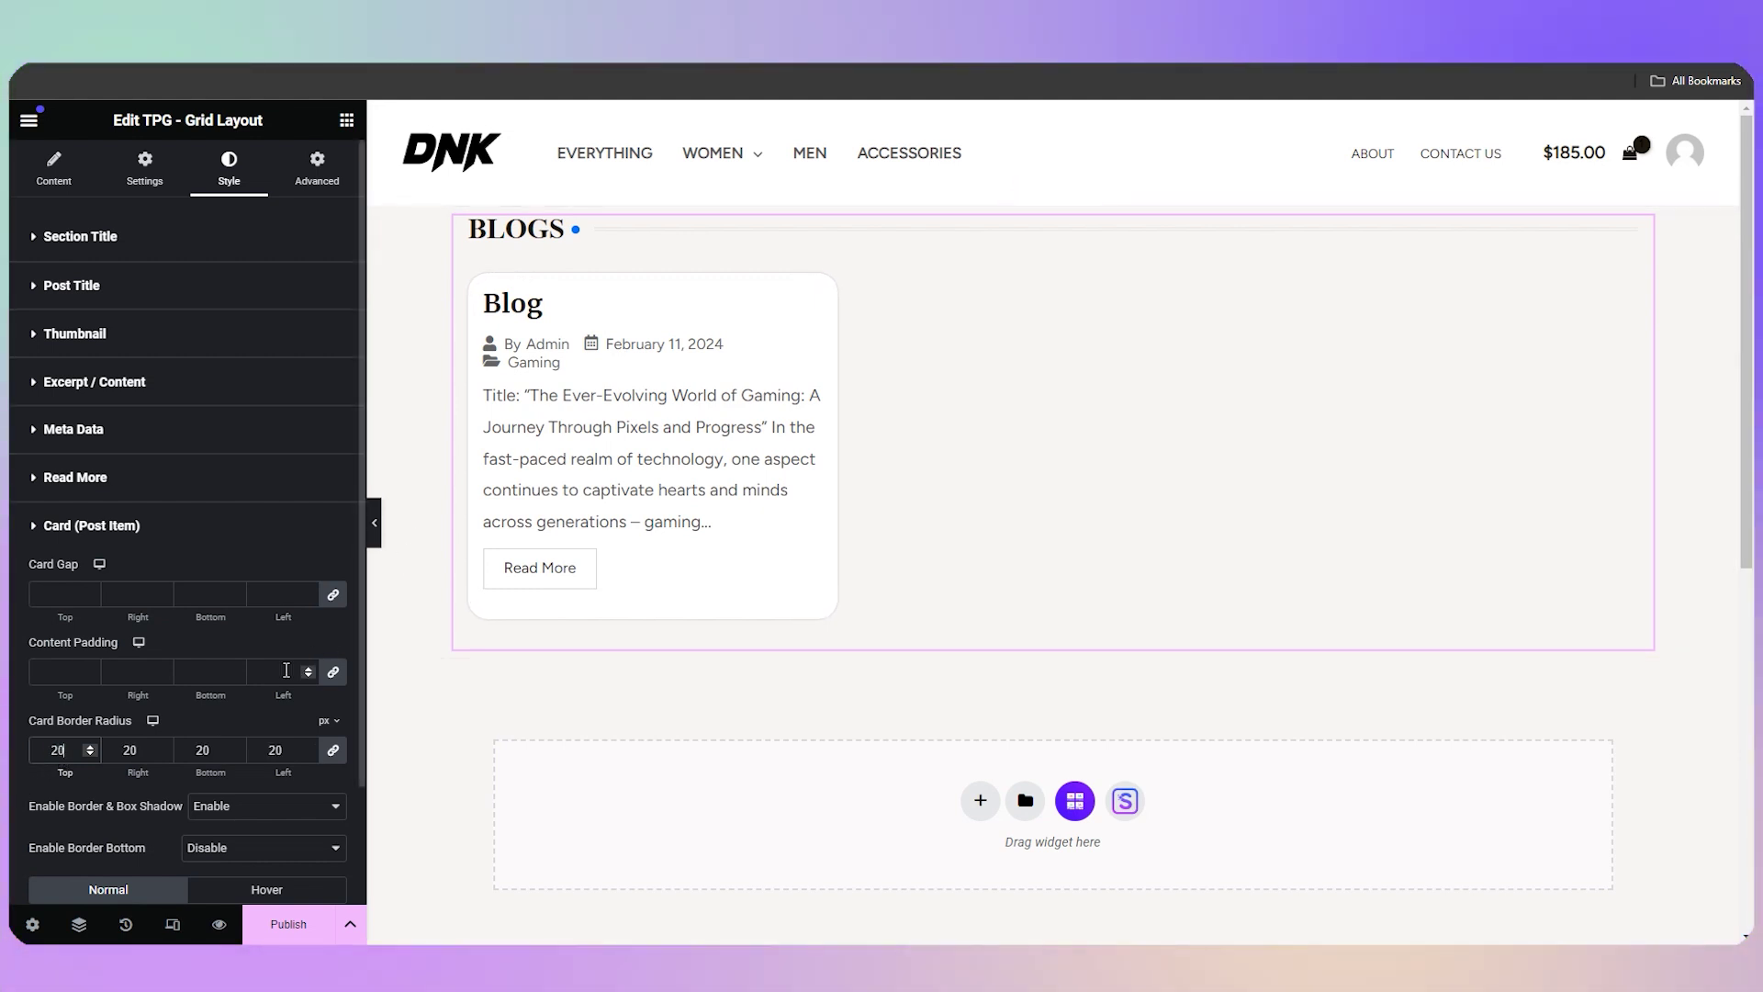
Step: Try the gradient and classic background types for the post card, and clear the background choice
scroll(283, 753, down, 3)
scroll(28, 582, up, 2)
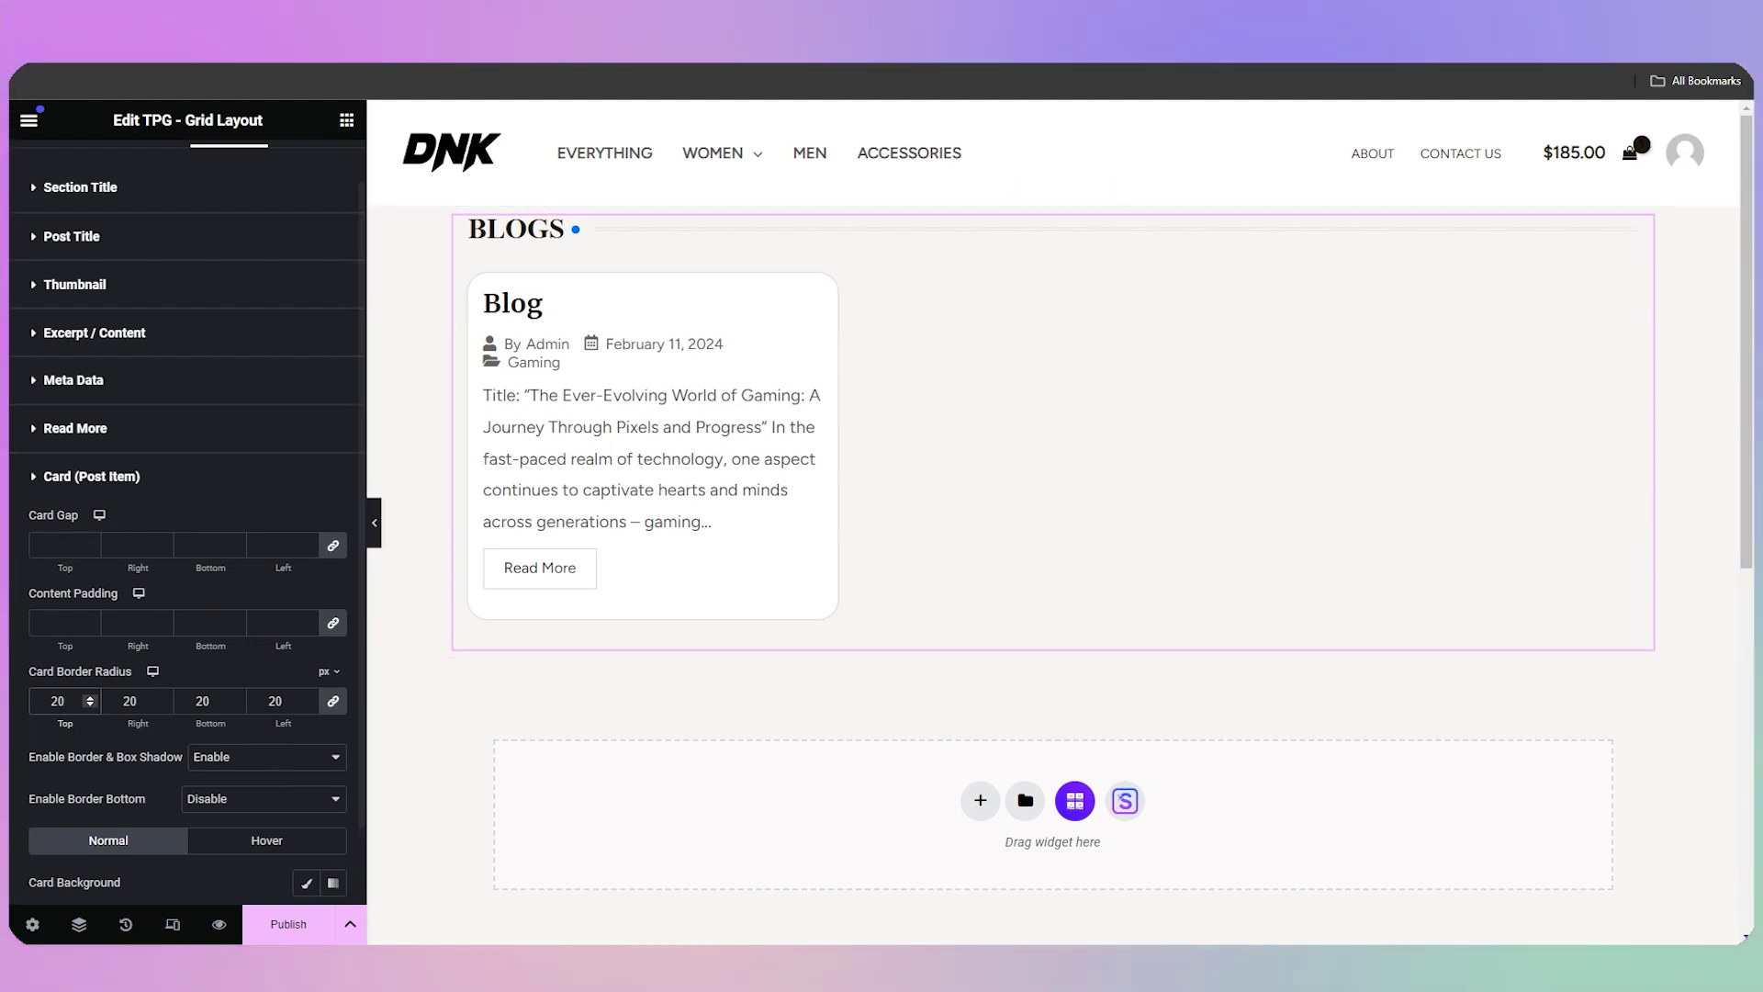
scroll(129, 759, down, 1)
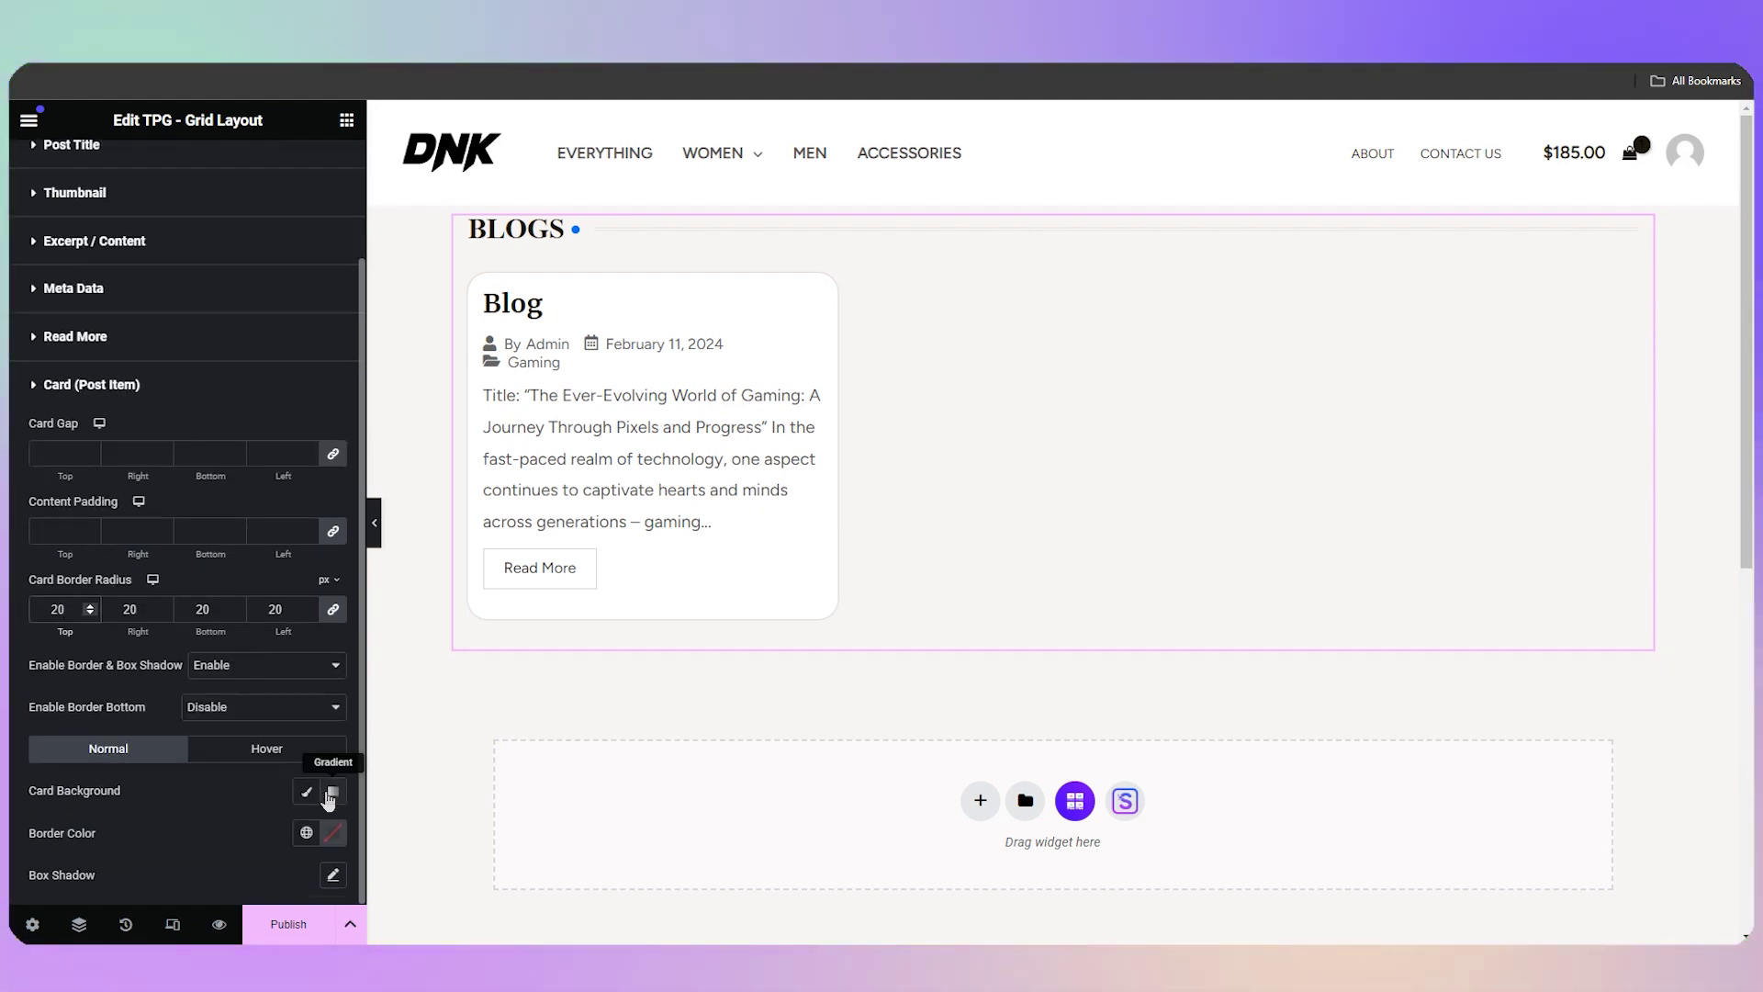
click(333, 790)
scroll(309, 711, down, 3)
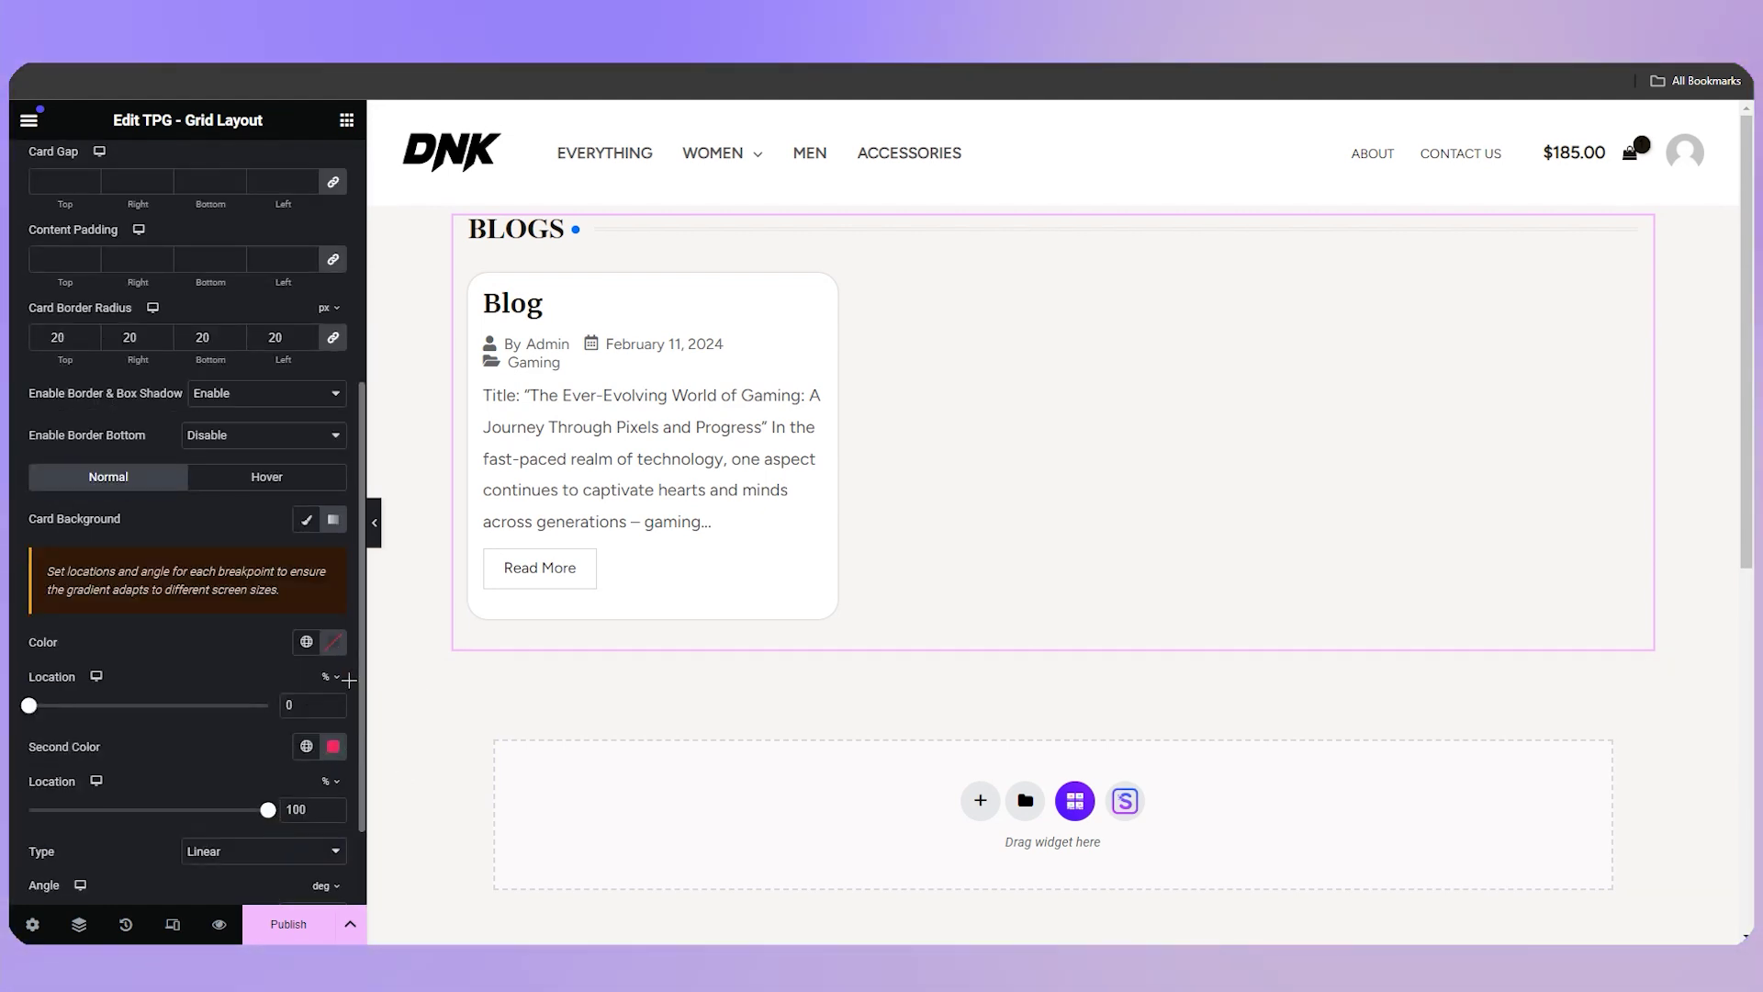
click(307, 519)
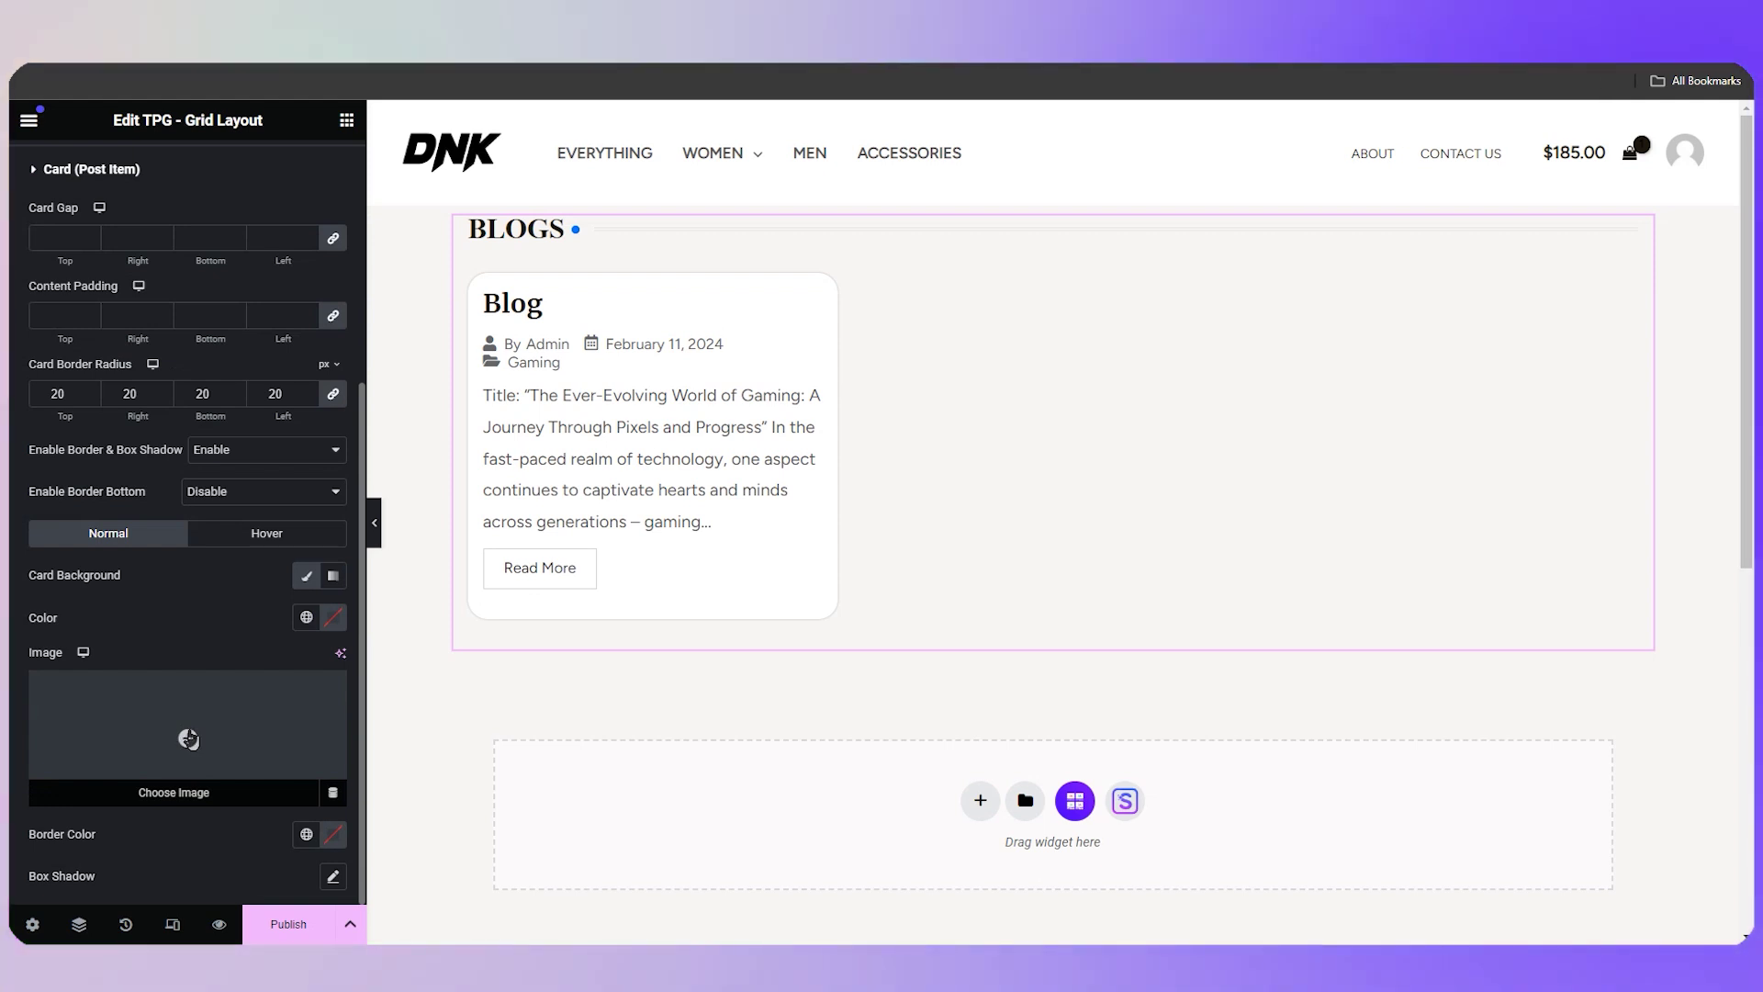
click(307, 575)
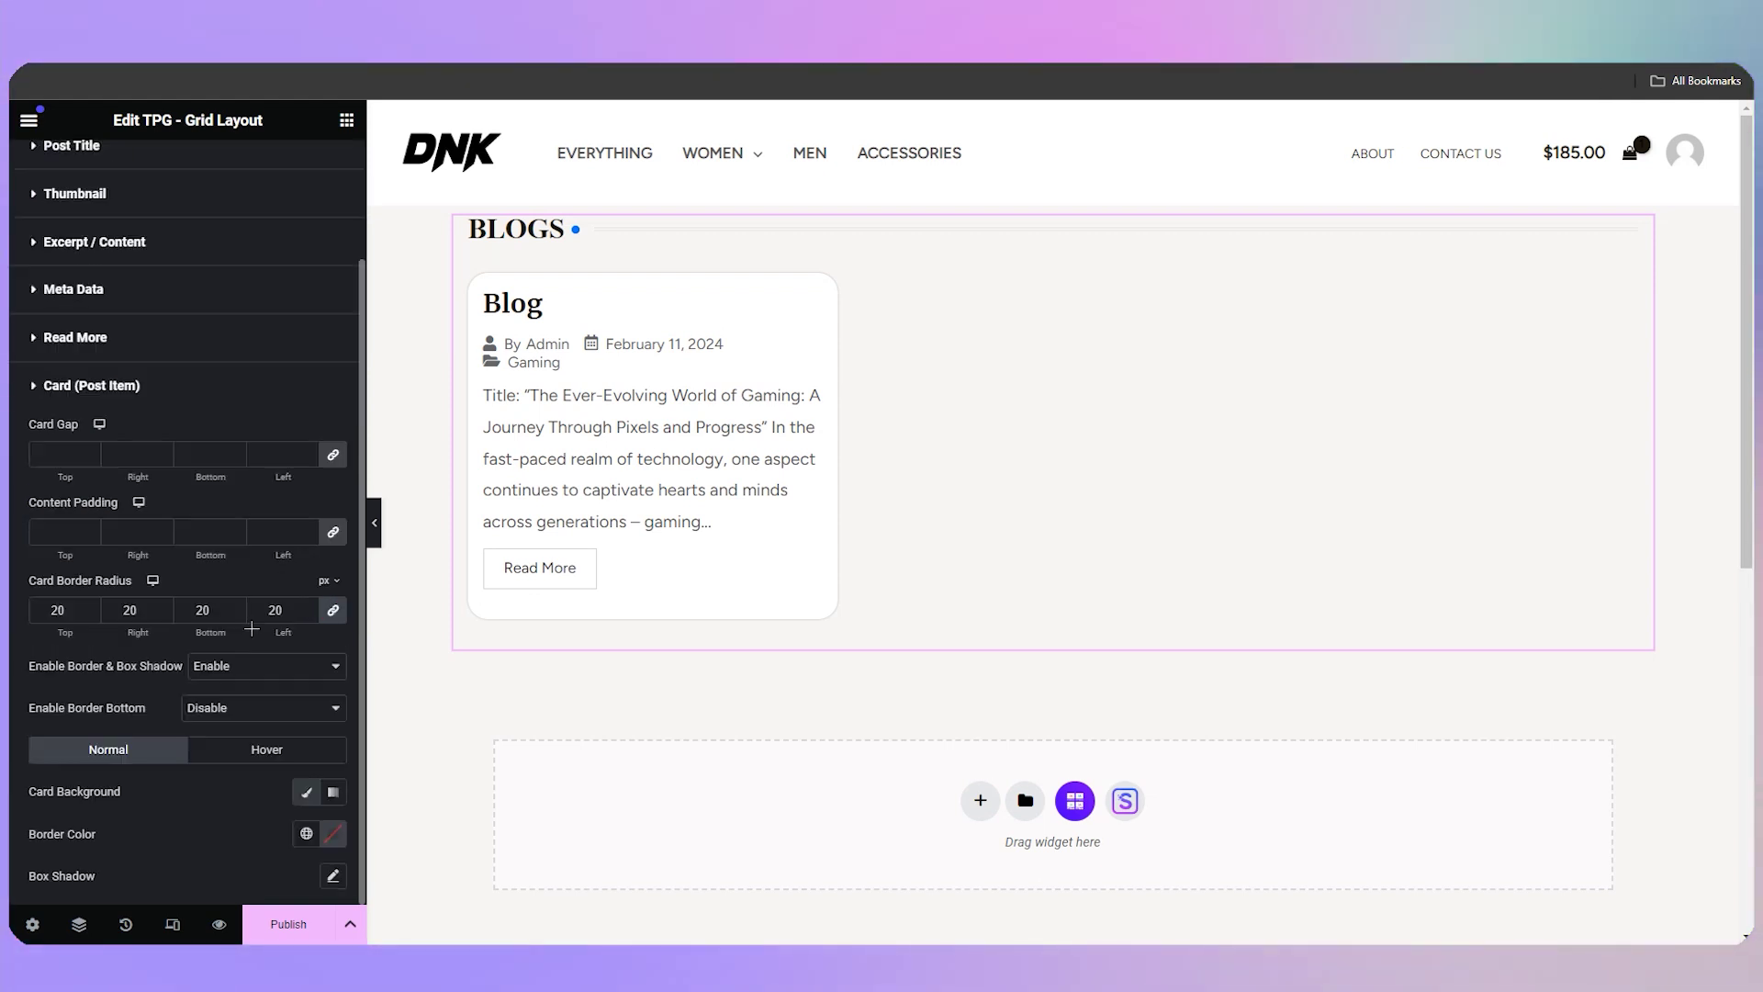
click(193, 374)
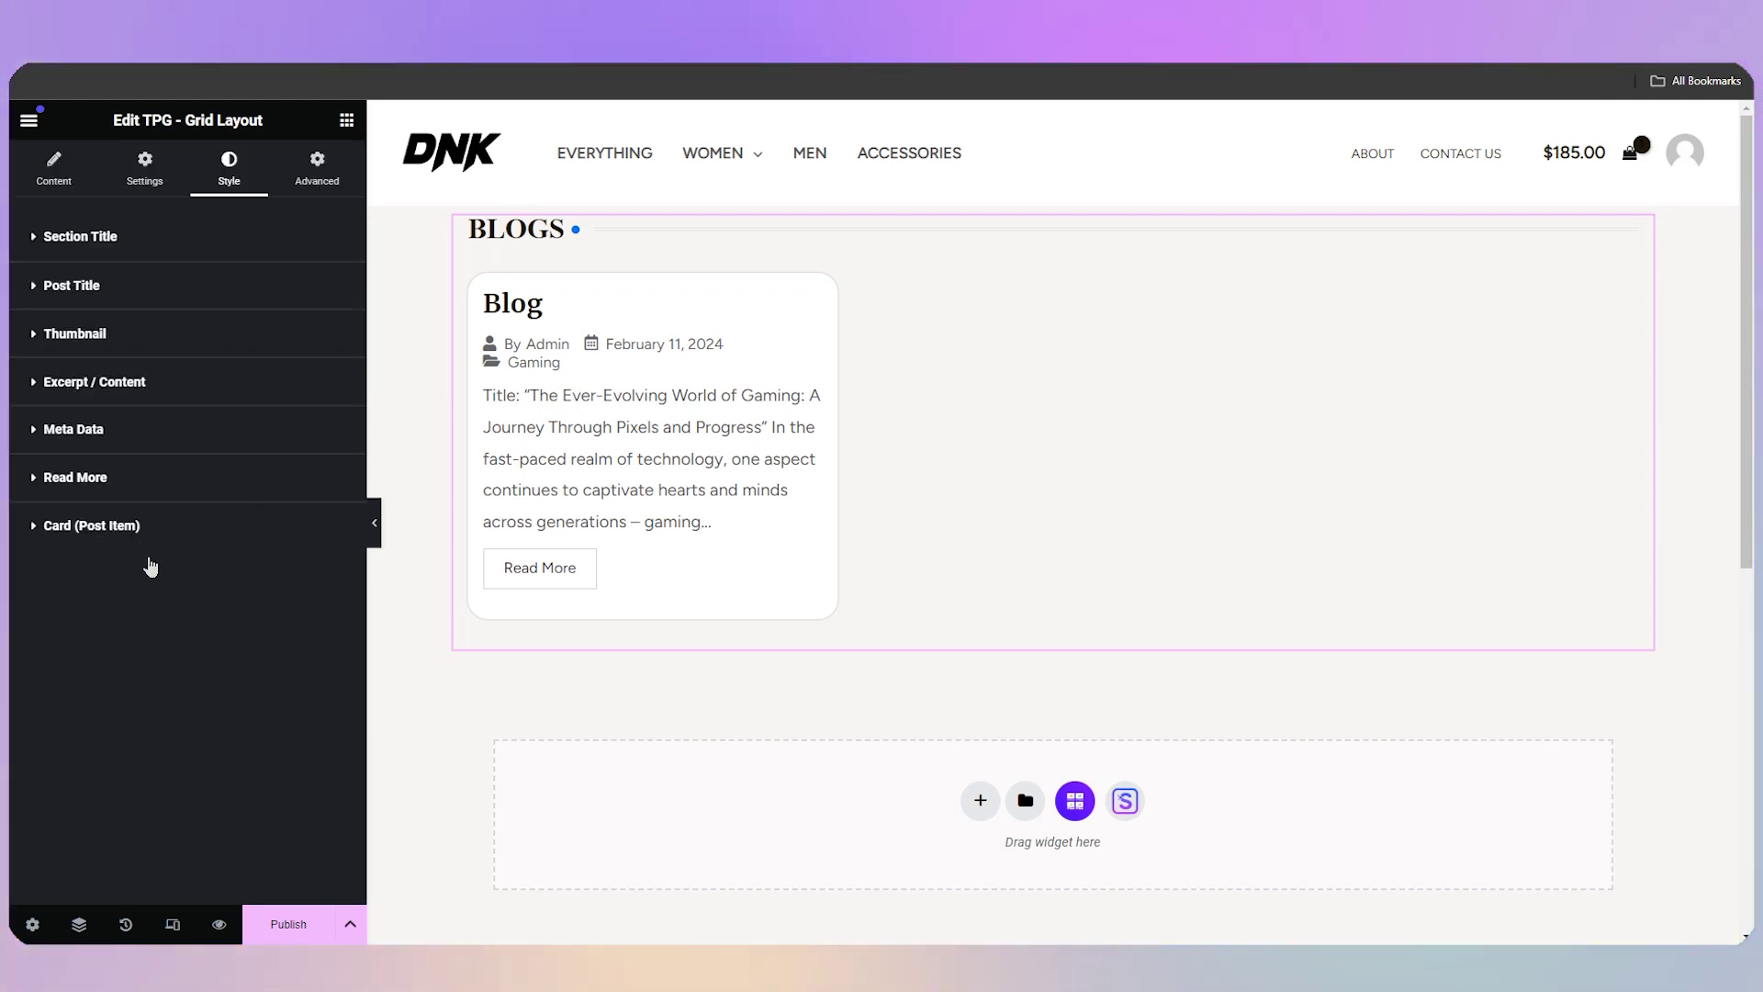
Step: Apply a box shadow with its default settings to the post card's normal state
click(124, 540)
scroll(180, 707, down, 2)
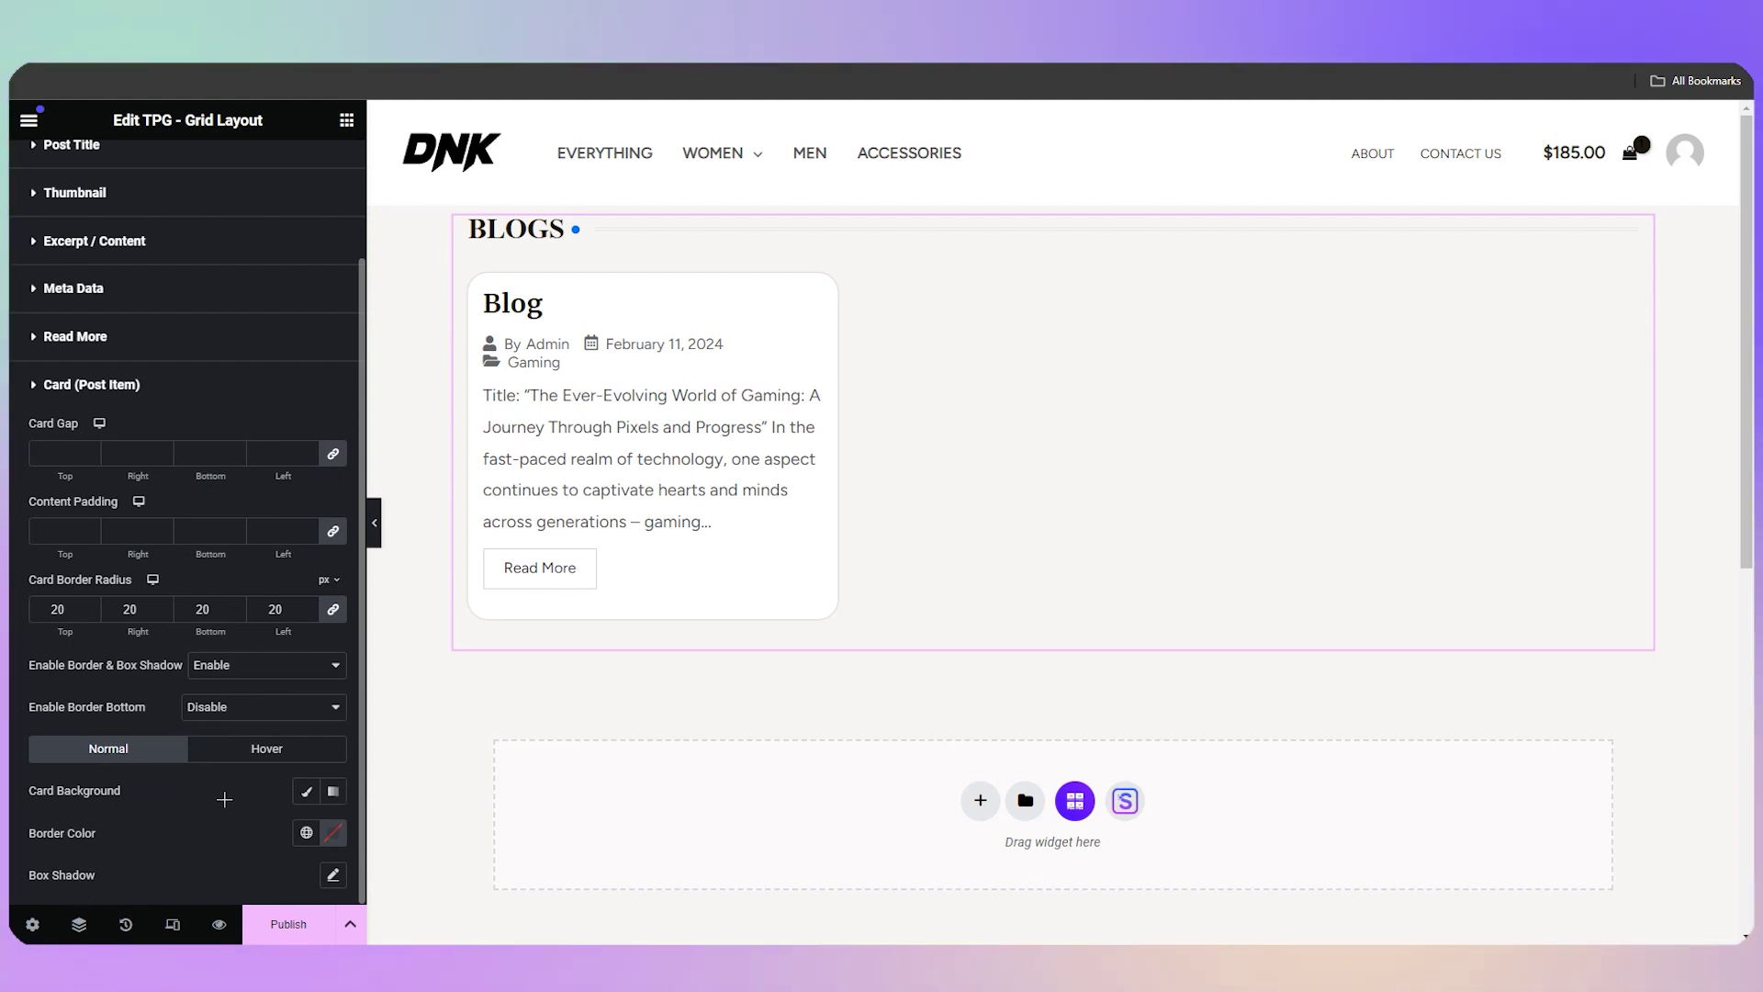
click(333, 875)
scroll(347, 824, down, 3)
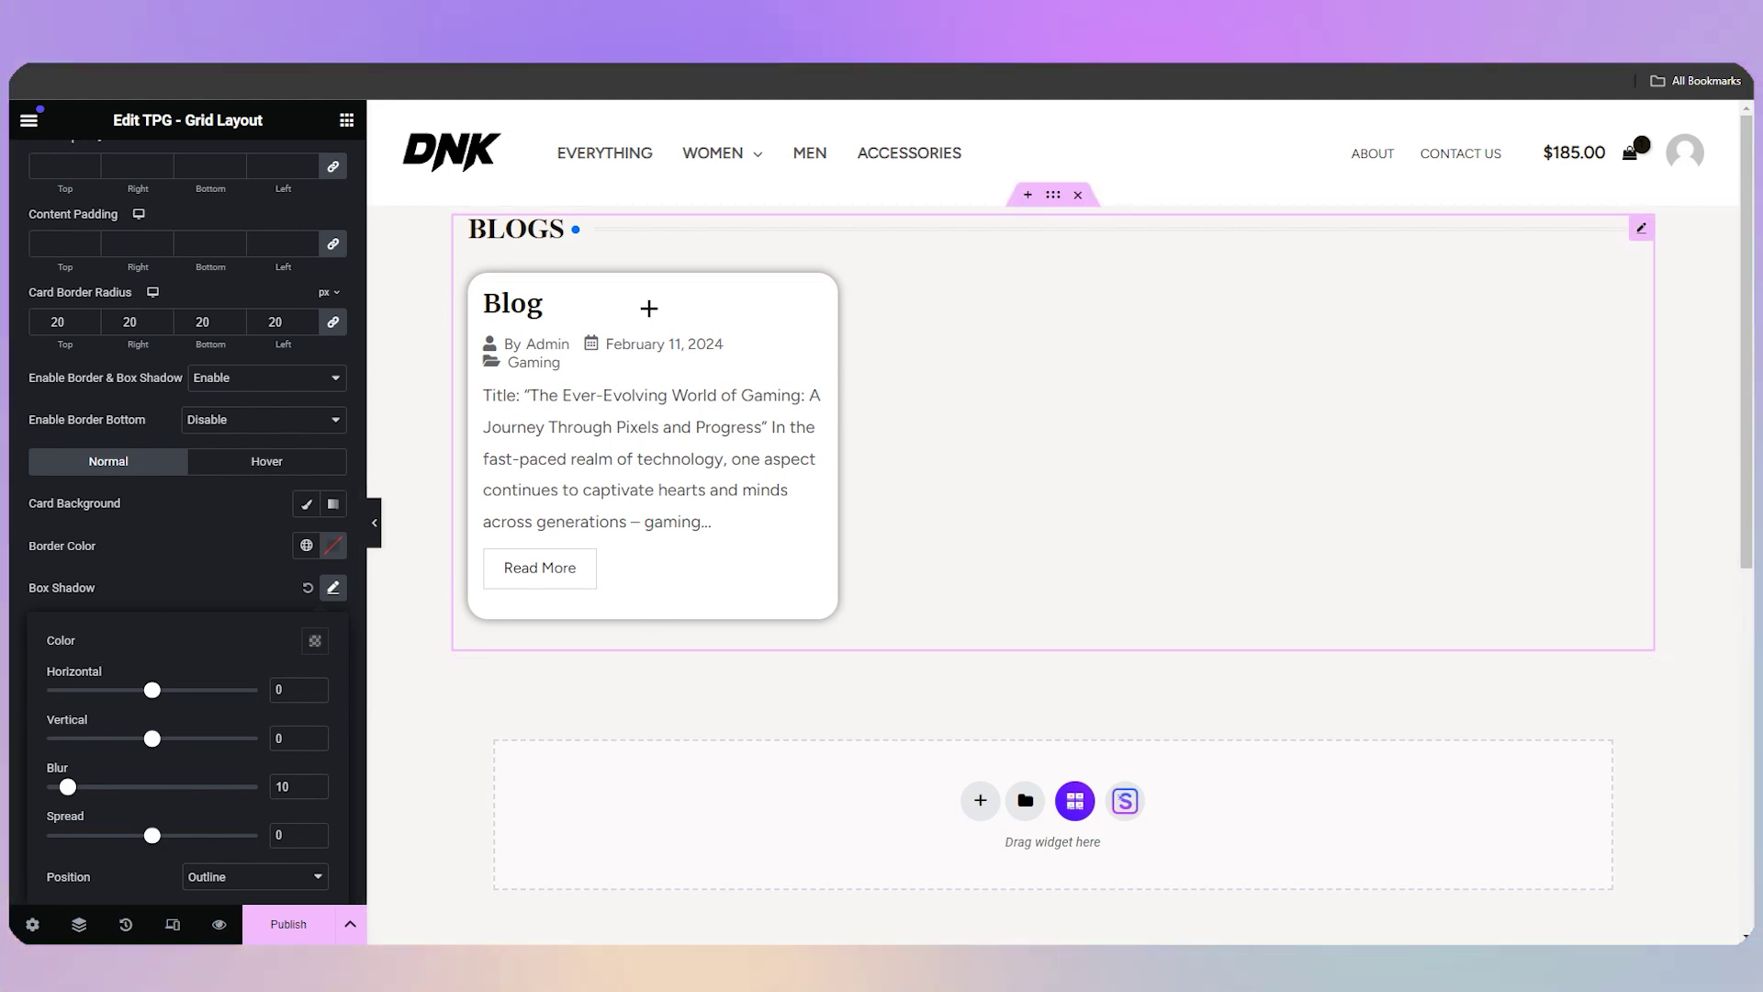
scroll(300, 536, up, 1)
scroll(300, 536, up, 3)
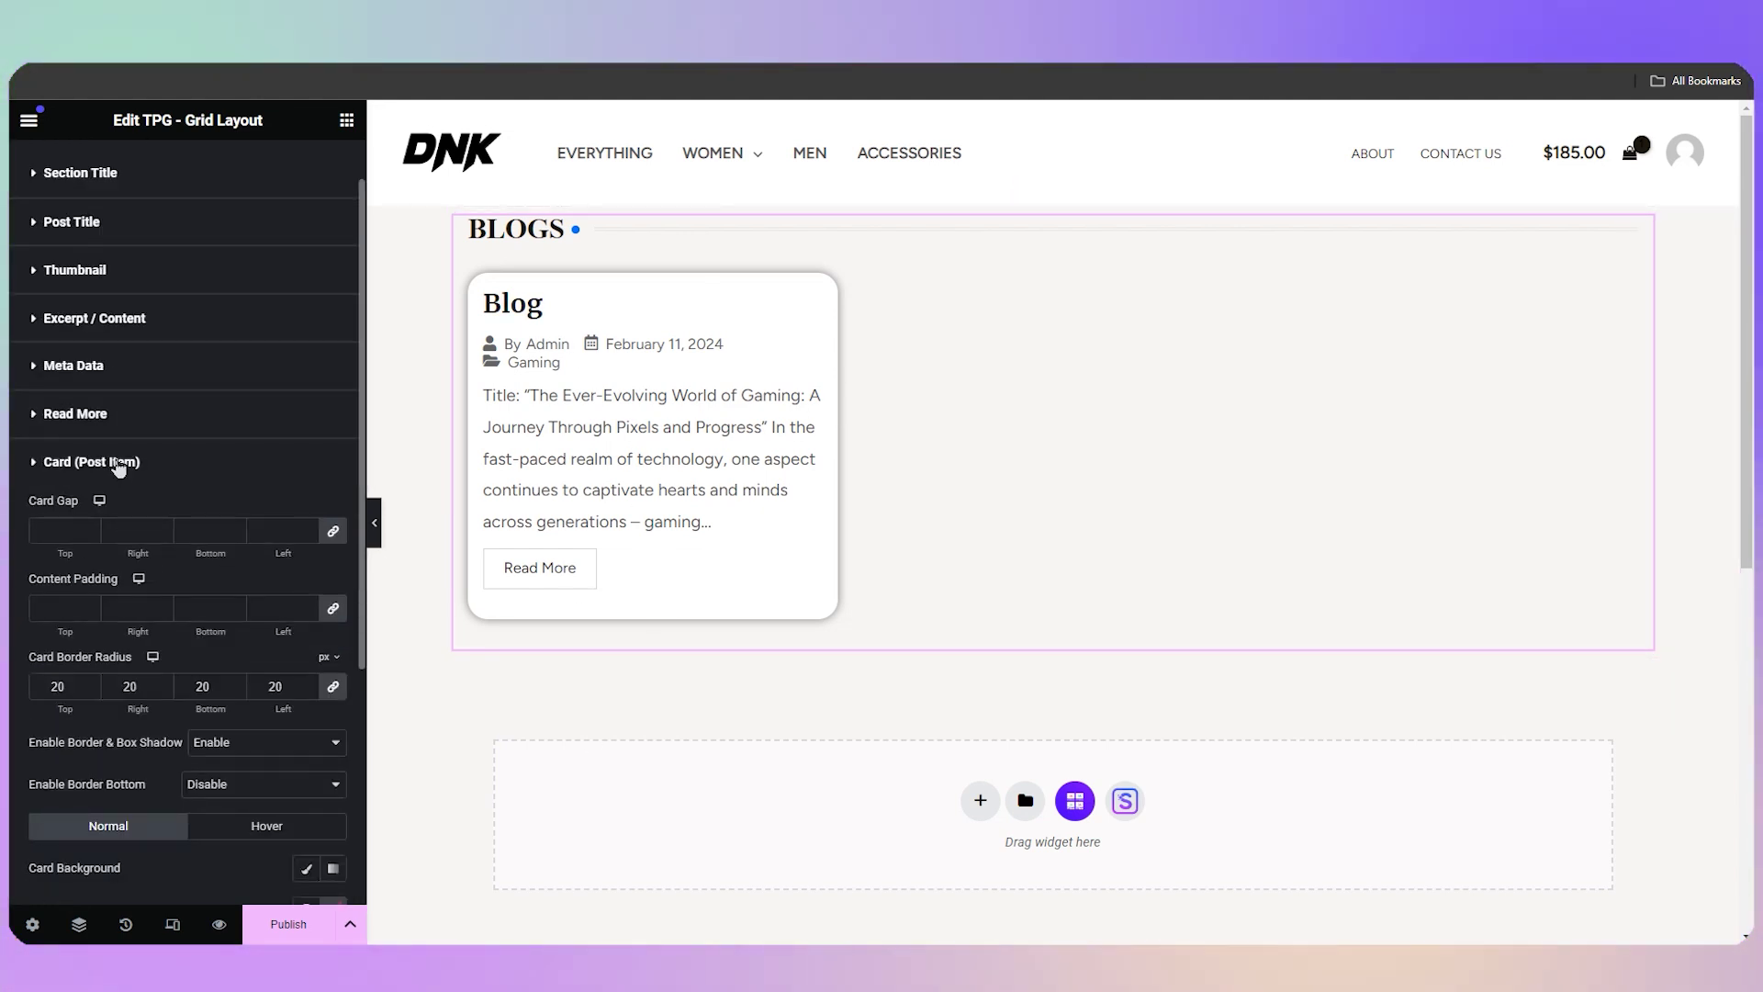
click(119, 464)
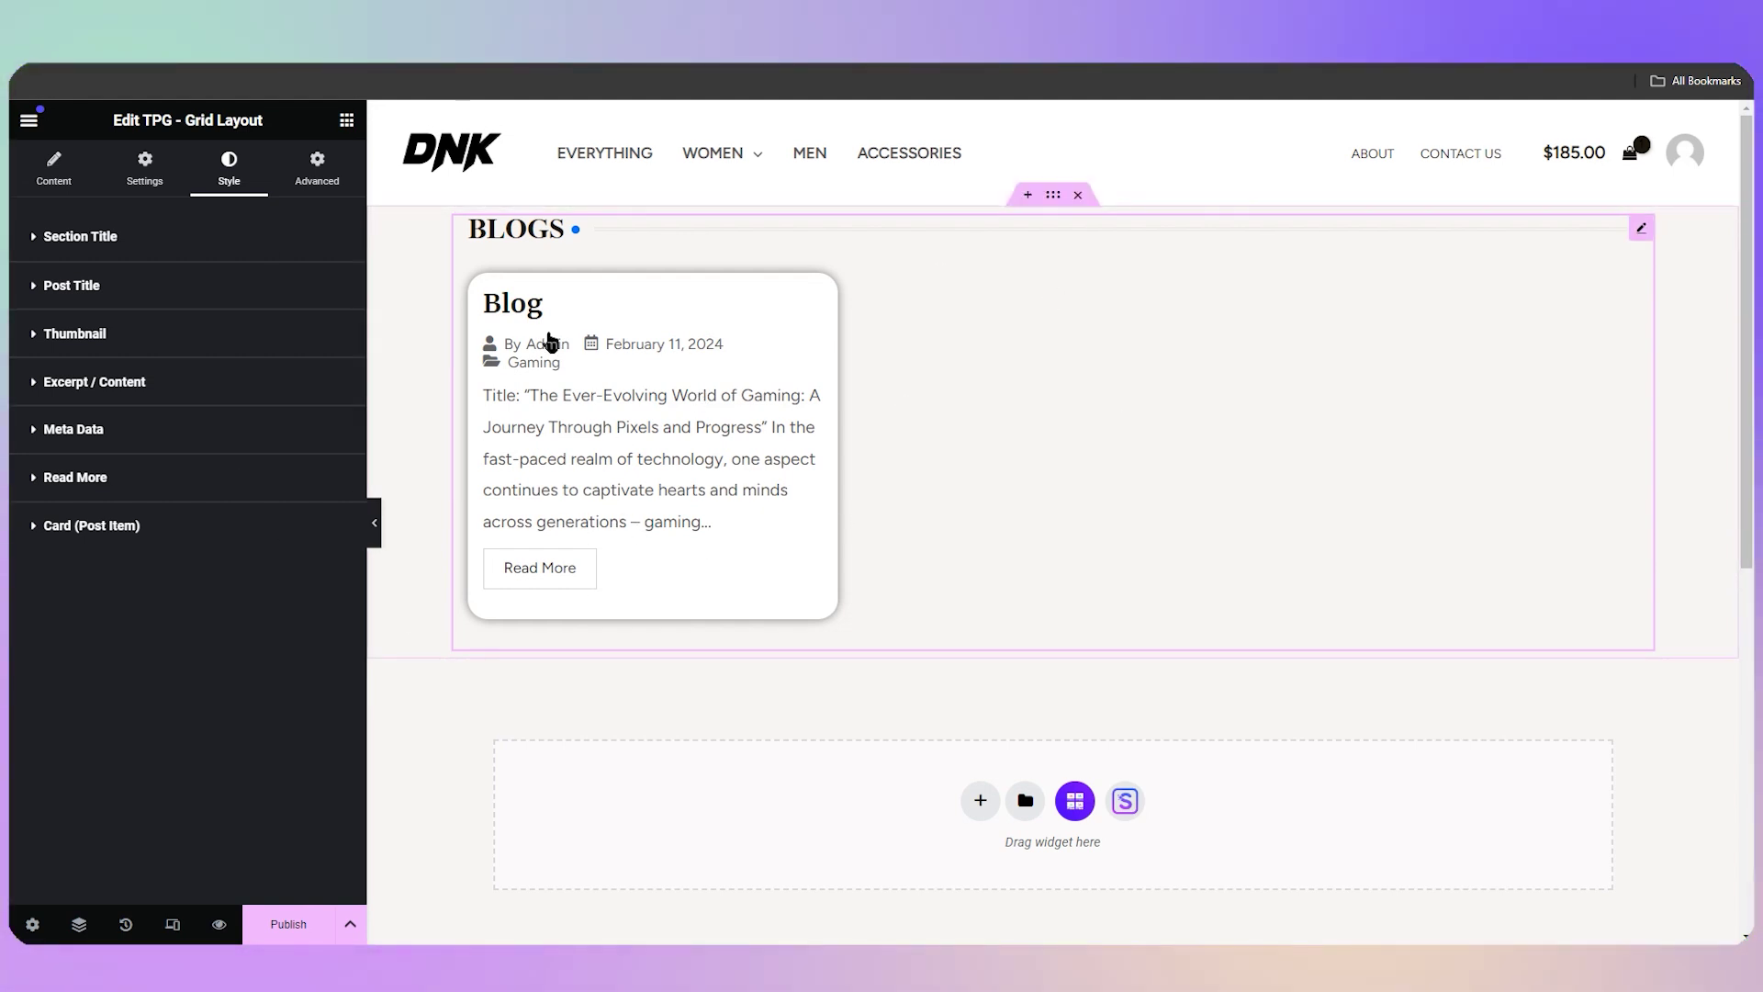
Step: Return to the widget library and review the available widgets of The Post Grid
click(347, 121)
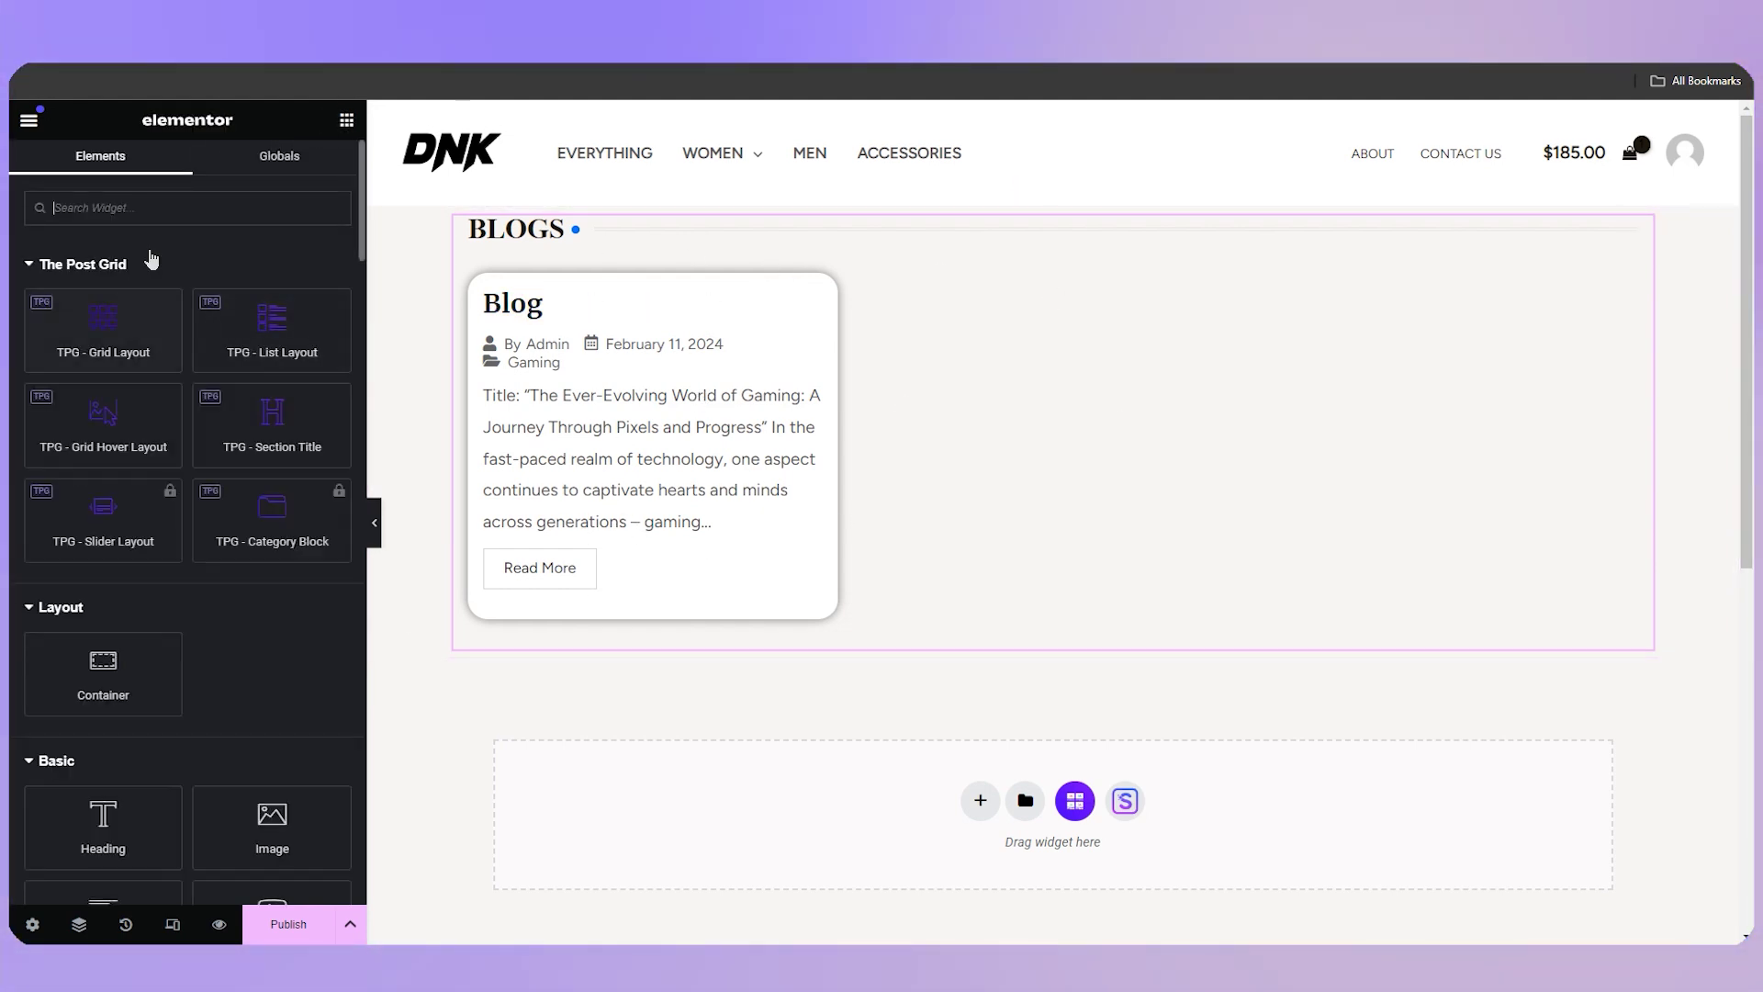
click(157, 264)
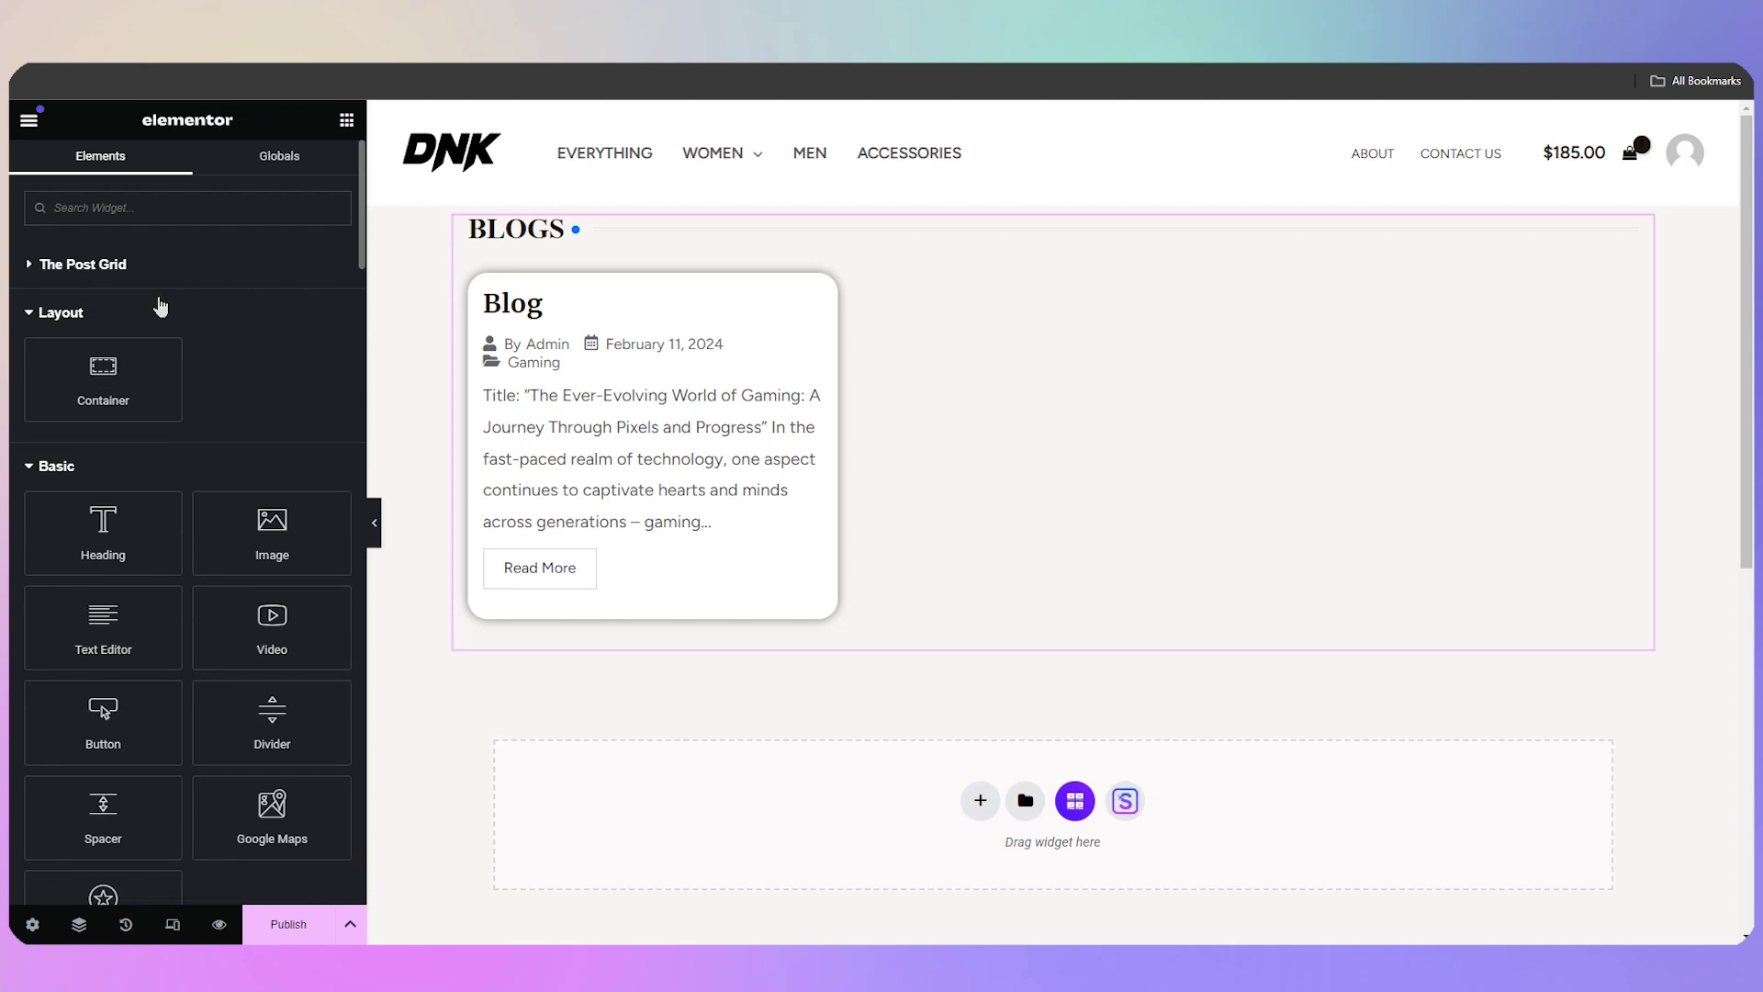
click(119, 267)
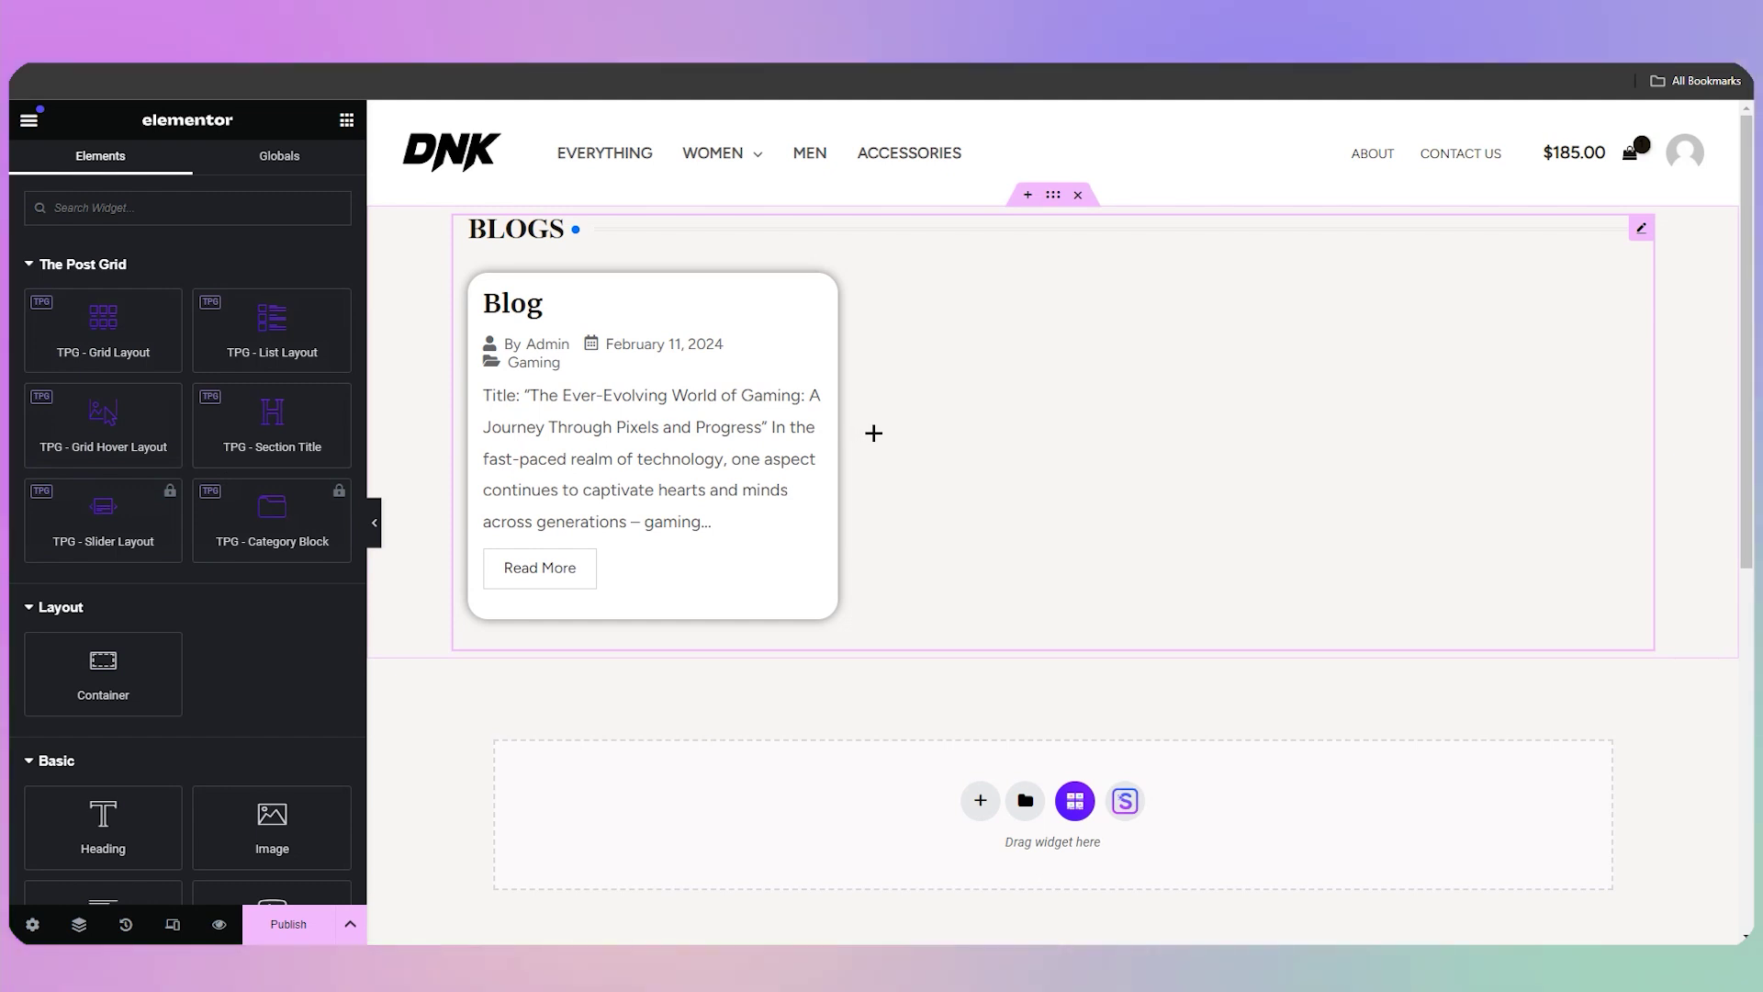
Step: Preview the blog page in responsive mode at tablet and mobile portrait sizes, and return to the desktop view
click(157, 929)
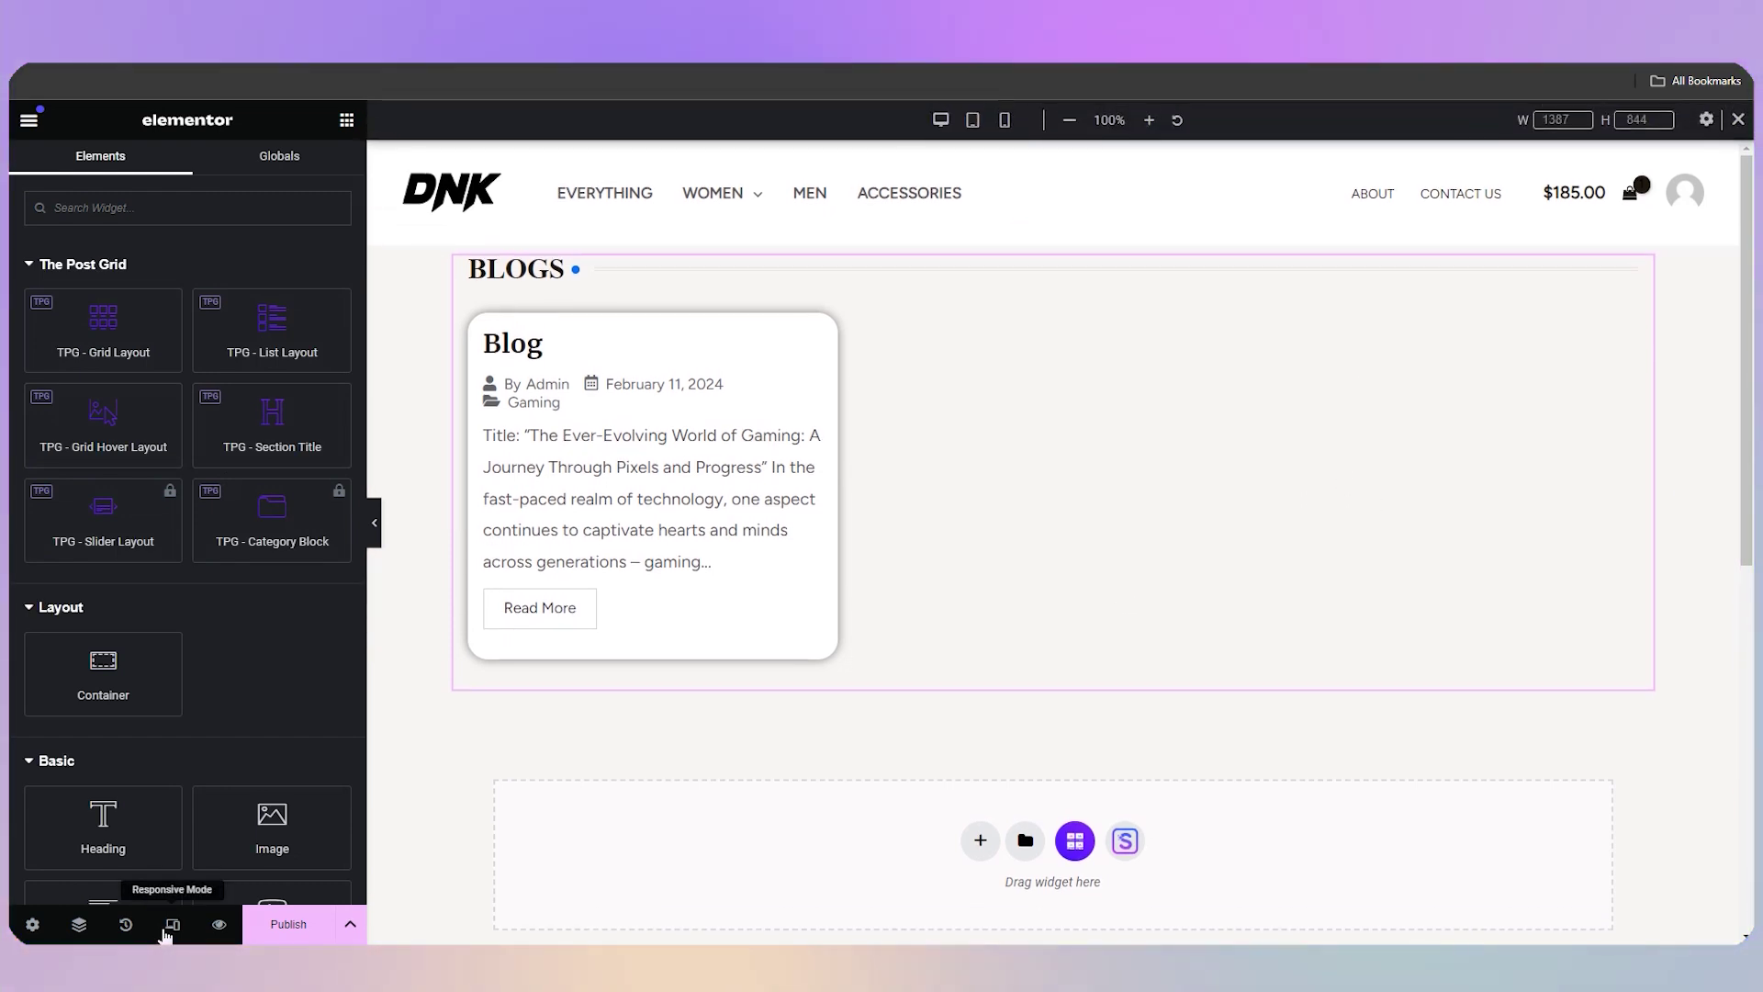
click(972, 119)
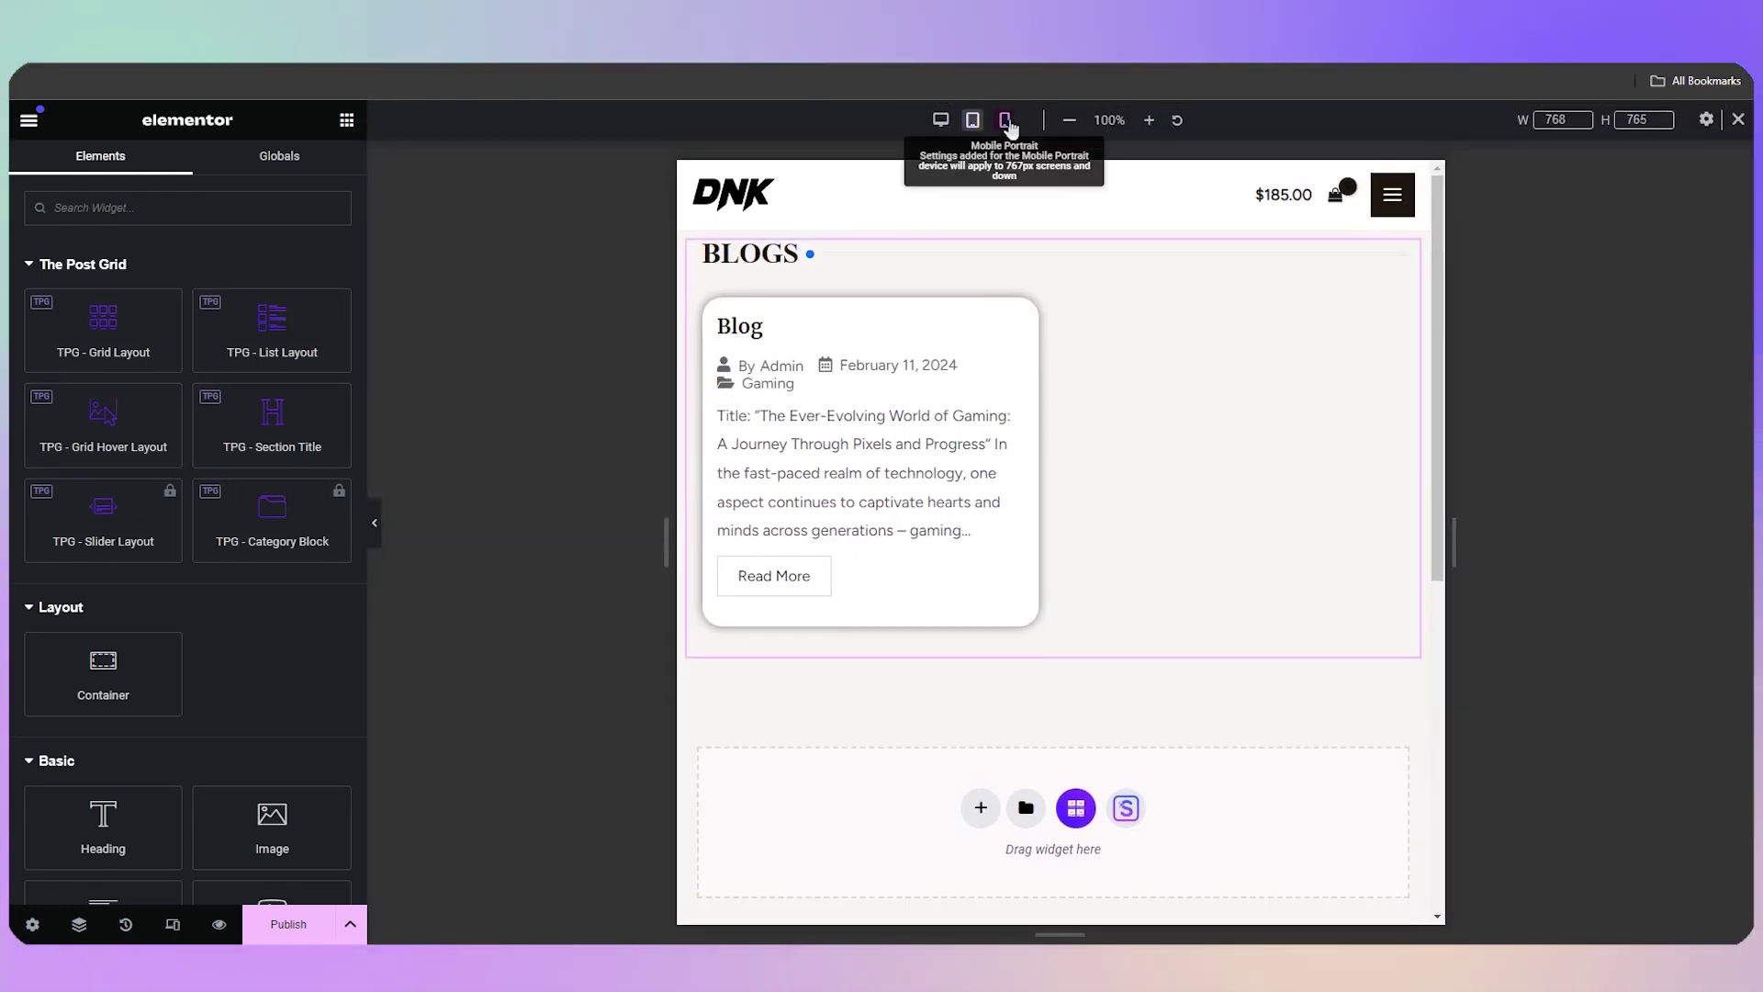
click(1004, 119)
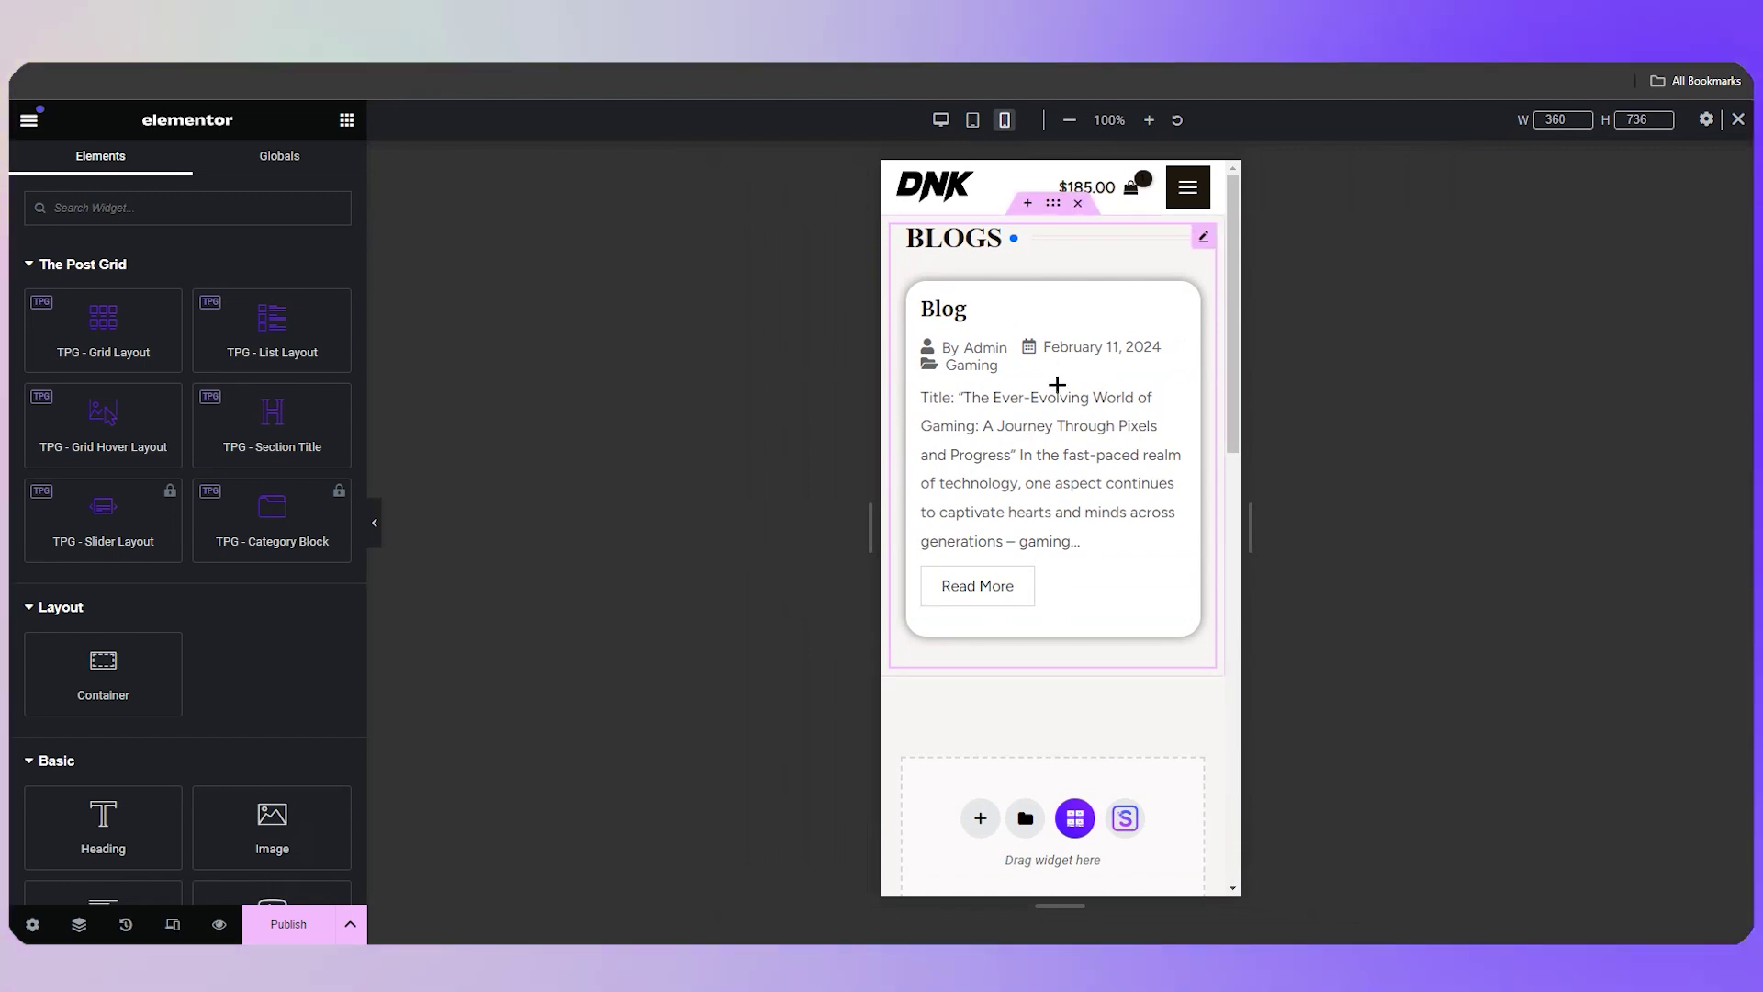
click(940, 119)
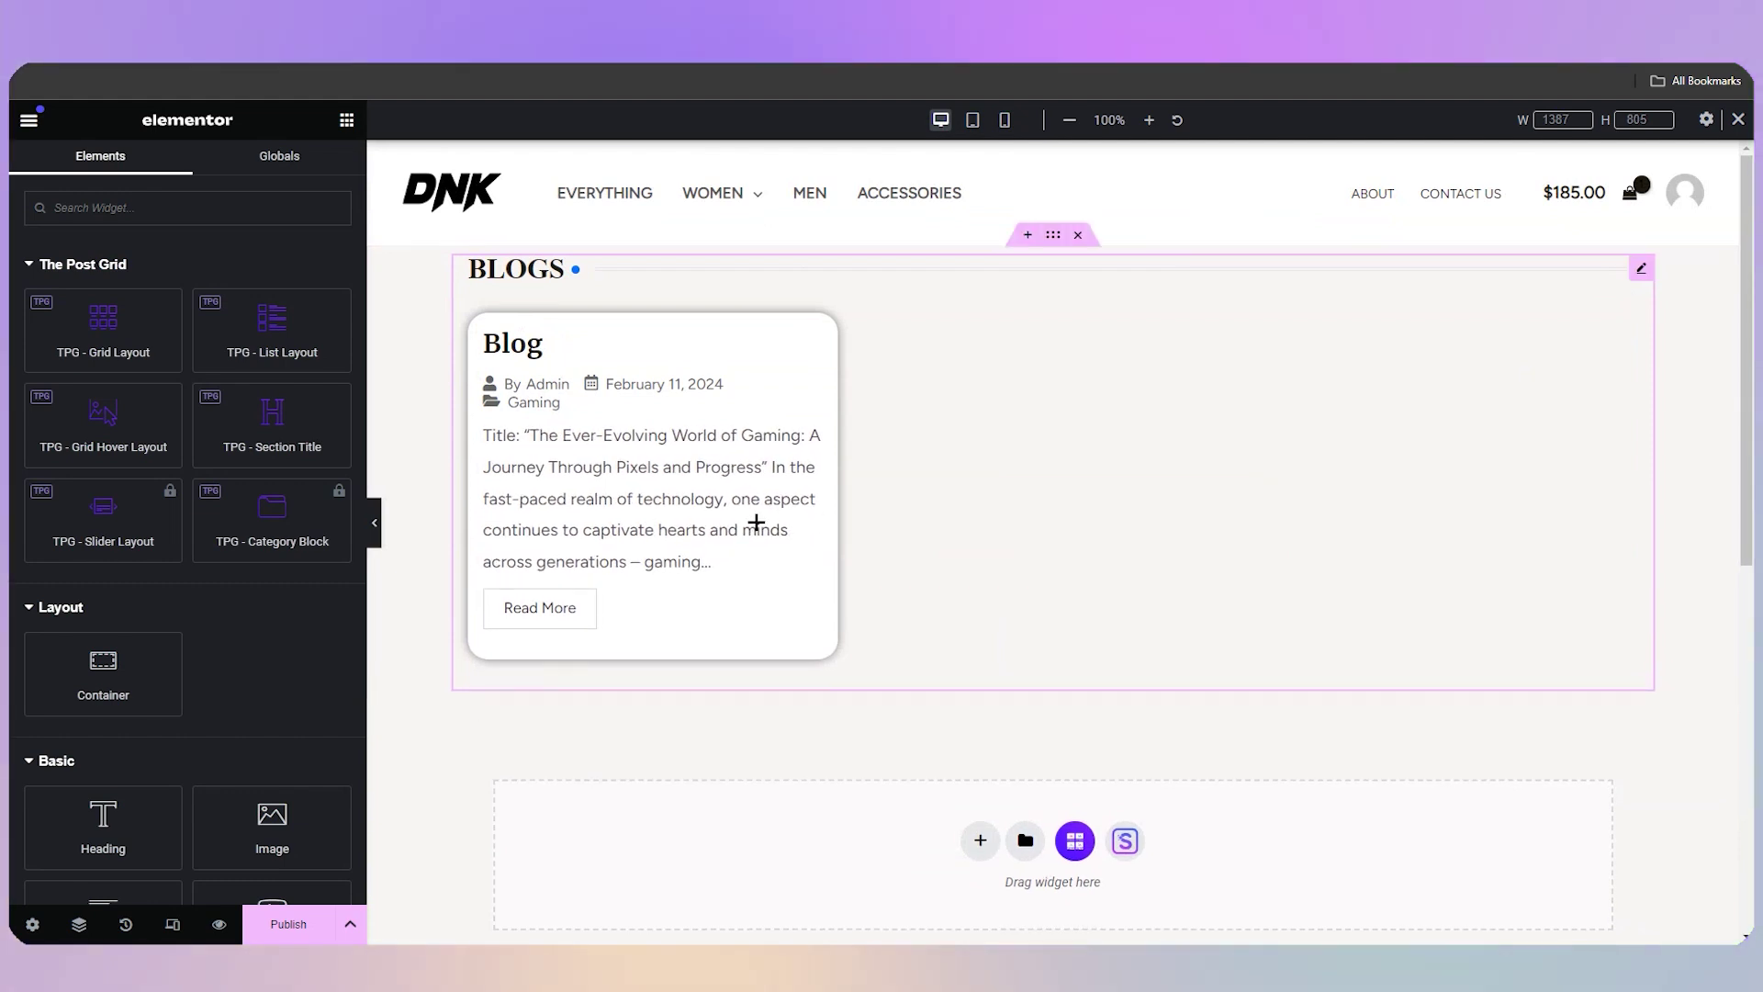